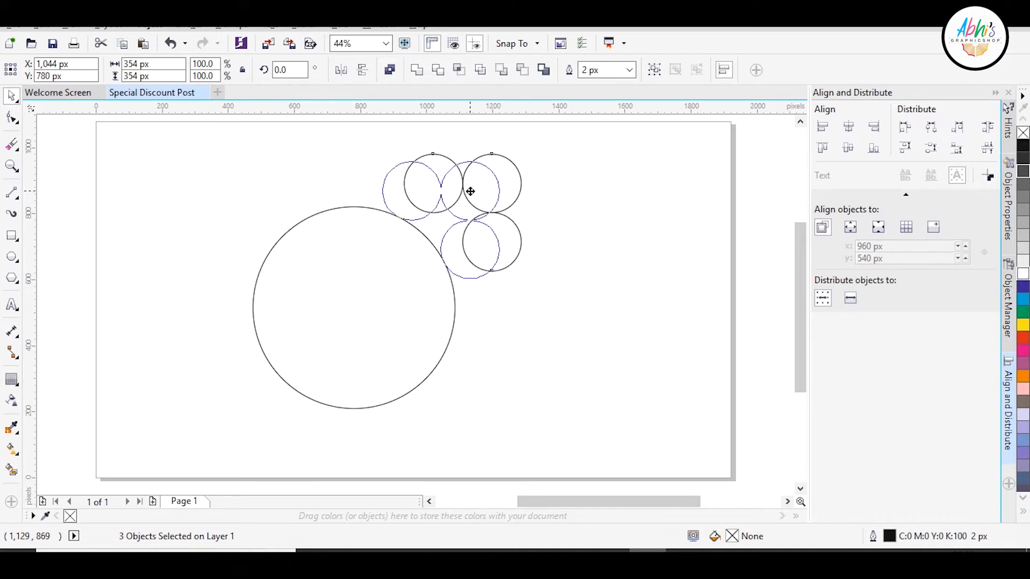
- Enlarge the outermost of the three small circles to about 235 px, keeping it touching its two neighbours
click(636, 445)
scroll(472, 182, up, 2)
click(522, 288)
drag(538, 259, 578, 222)
click(646, 273)
click(556, 294)
click(636, 262)
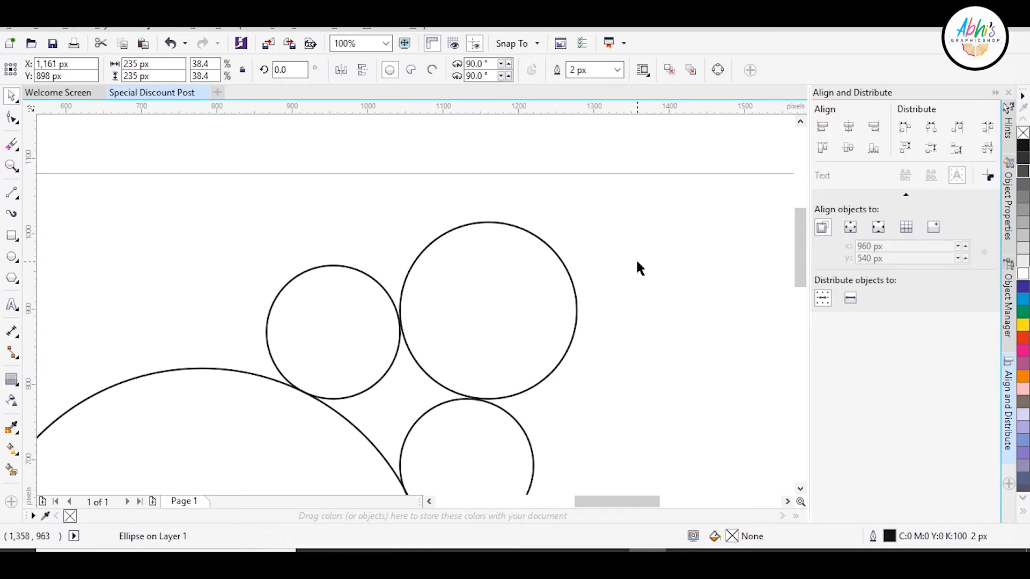
- Scale the three small circles down, bringing the two side circles to about 162 px, and move them to slightly overlap the large circle
scroll(512, 231, down, 1)
scroll(499, 320, up, 1)
click(500, 321)
shift+click(396, 241)
shift+click(460, 182)
scroll(492, 253, down, 1)
scroll(516, 209, up, 1)
drag(575, 153, 533, 189)
drag(469, 263, 483, 251)
click(615, 272)
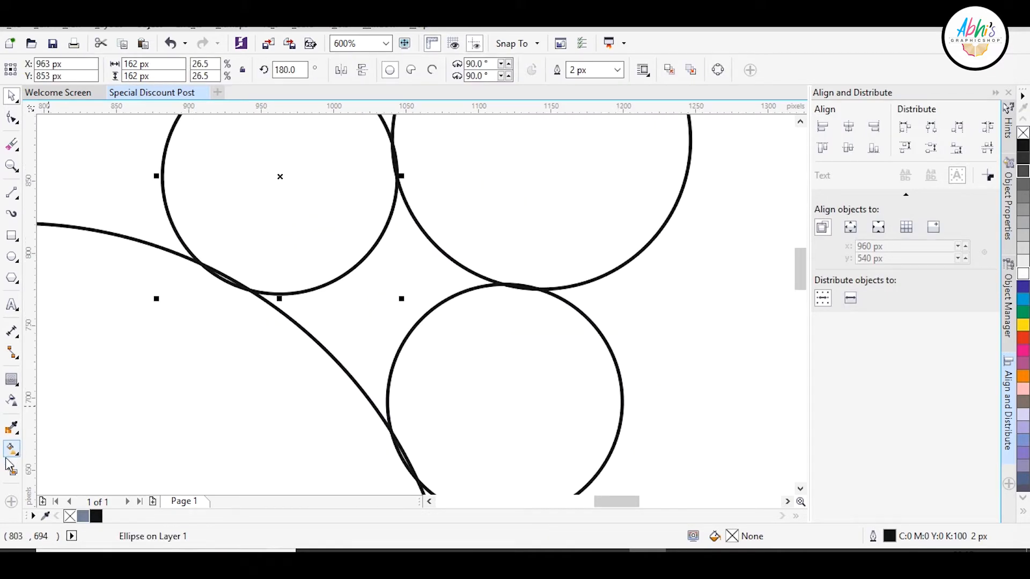
- Use Smart Fill to create shapes from the gap enclosed by the four circles and from the outermost small circle
click(12, 468)
click(360, 297)
click(497, 202)
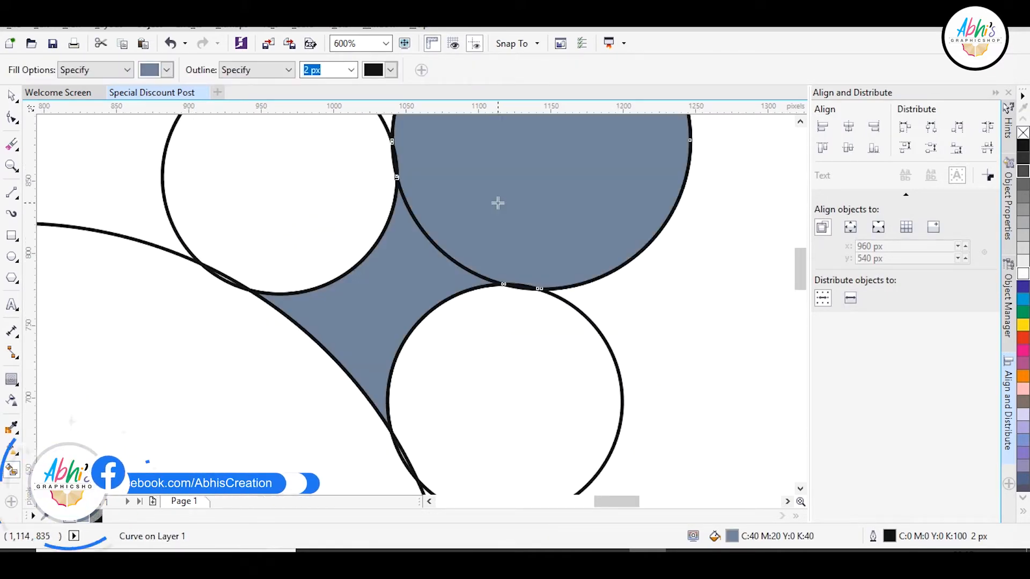
- Delete the two side circles and the original outermost circle, leaving the large circle and the smart-filled shapes
key(space)
click(469, 338)
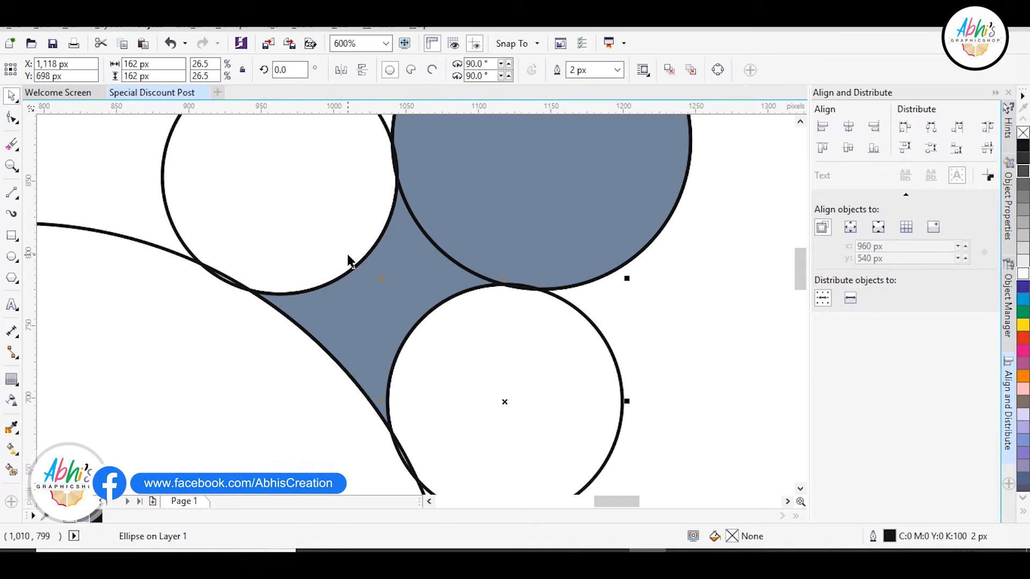
key(Delete)
click(429, 204)
key(Delete)
click(349, 218)
key(Delete)
- Try to weld the connecting shape, the small circle and the large circle together
click(429, 204)
shift+click(254, 362)
click(426, 72)
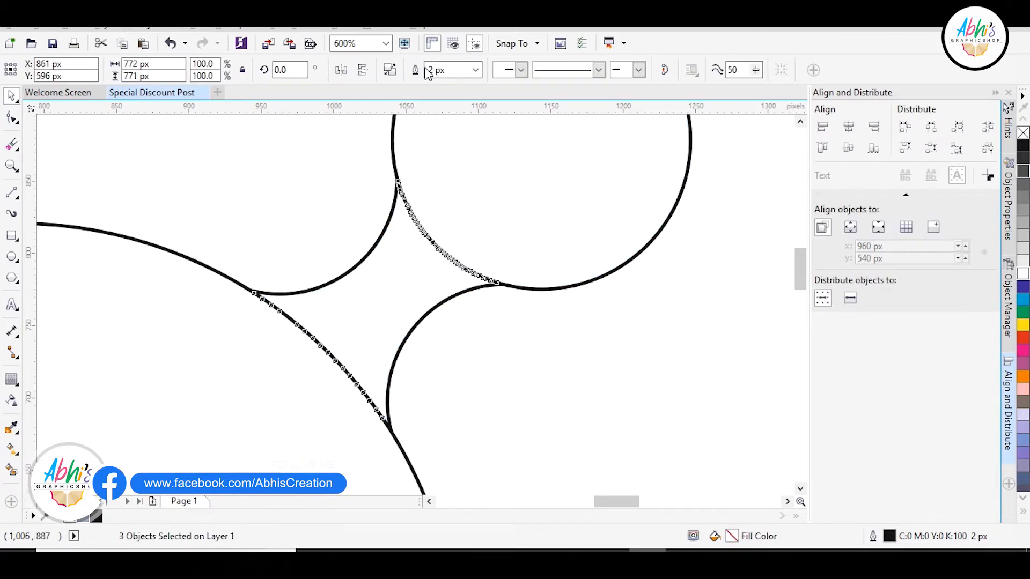
key(ctrl+z)
drag(418, 266, 476, 305)
key(ctrl+z)
- Weld the connecting gap shape and the small circle into one curve, leaving out the large circle
shift+click(467, 269)
click(436, 71)
click(438, 211)
- Delete the surplus nodes where the neck meets the small circle to smooth both sides of the curve
key(F10)
click(413, 215)
scroll(450, 196, up, 2)
drag(450, 204, 277, 421)
key(Delete)
scroll(279, 204, up, 1)
scroll(235, 150, up, 3)
drag(313, 161, 234, 277)
key(Delete)
scroll(271, 230, down, 1)
scroll(257, 150, up, 1)
click(218, 322)
key(Delete)
scroll(235, 301, down, 4)
scroll(331, 341, up, 2)
drag(184, 120, 466, 260)
key(Delete)
scroll(341, 294, down, 2)
scroll(400, 352, down, 1)
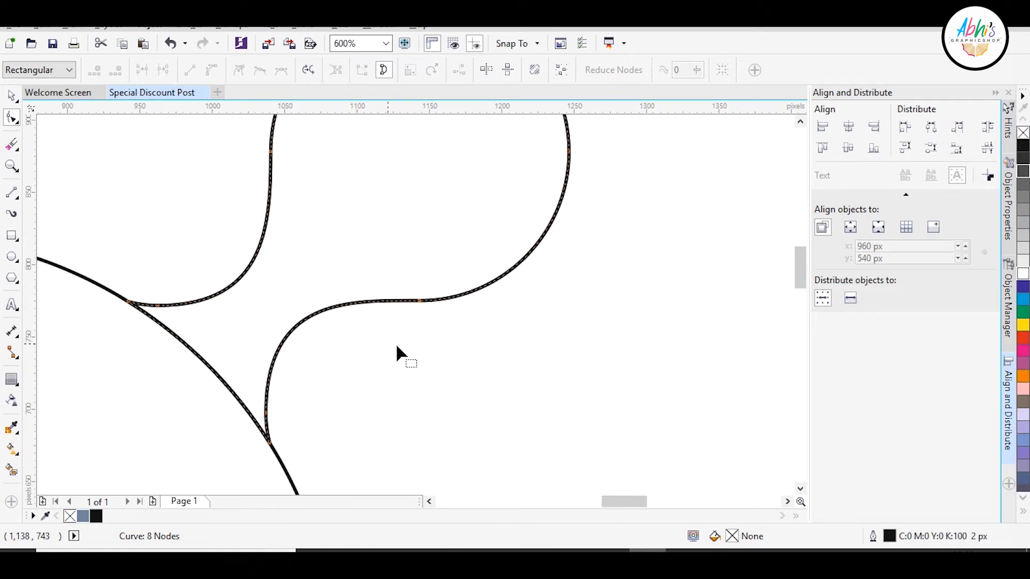
- Weld the neck shape to the large circle
scroll(134, 264, down, 1)
double_click(11, 96)
click(420, 70)
click(210, 370)
scroll(211, 371, up, 1)
click(348, 317)
- Delete the stray nodes and leftover segments along the seam between the large circle and the neck
click(11, 118)
scroll(327, 354, up, 1)
key(Delete)
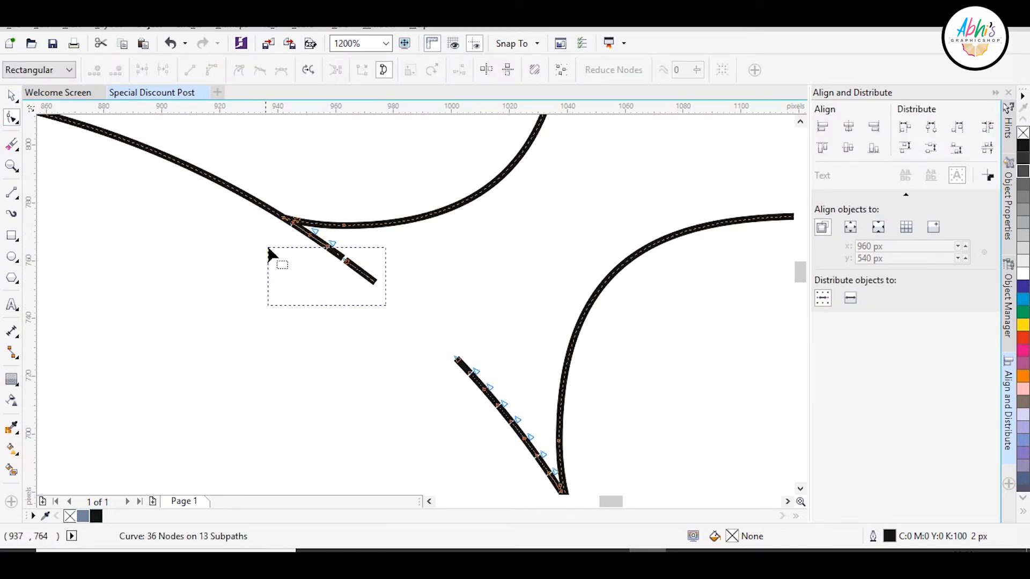
drag(268, 249, 268, 249)
key(Delete)
drag(314, 283, 315, 282)
key(Delete)
drag(388, 321, 556, 478)
key(Delete)
key(Delete)
scroll(505, 423, down, 2)
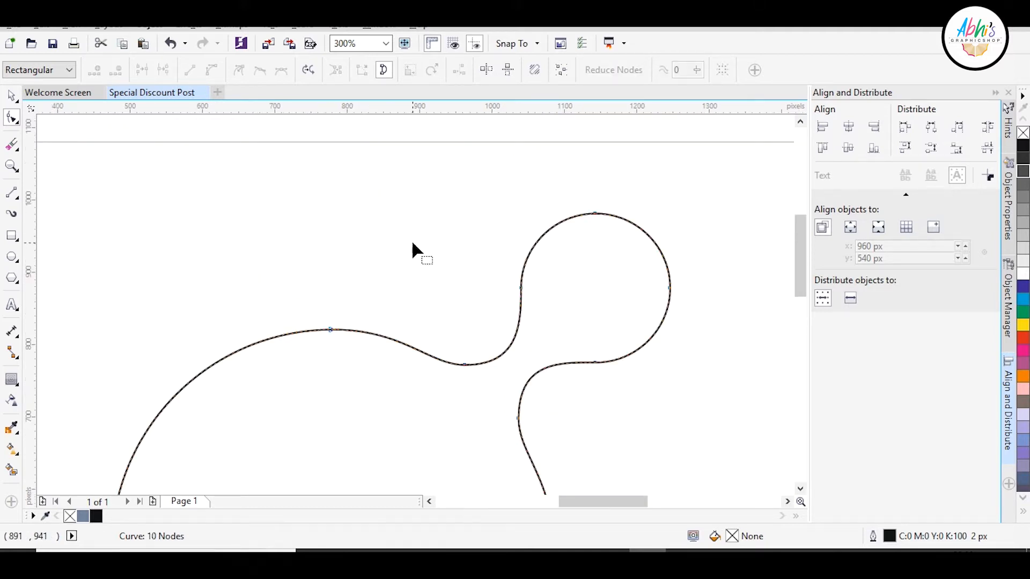
scroll(464, 365, up, 2)
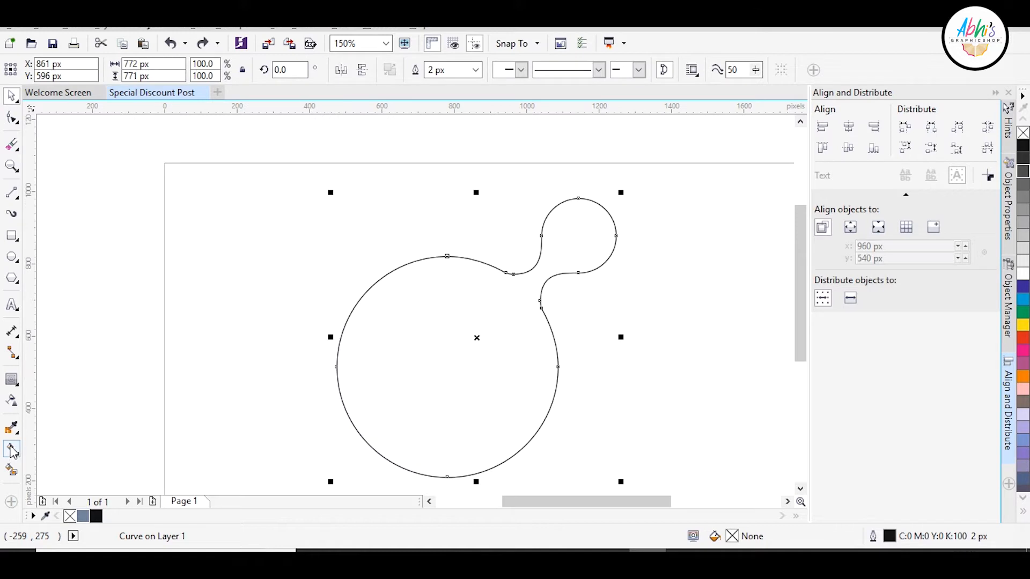
- Apply a diagonal linear fountain fill running from the large circle's base to the small circle, and open it for editing
click(11, 449)
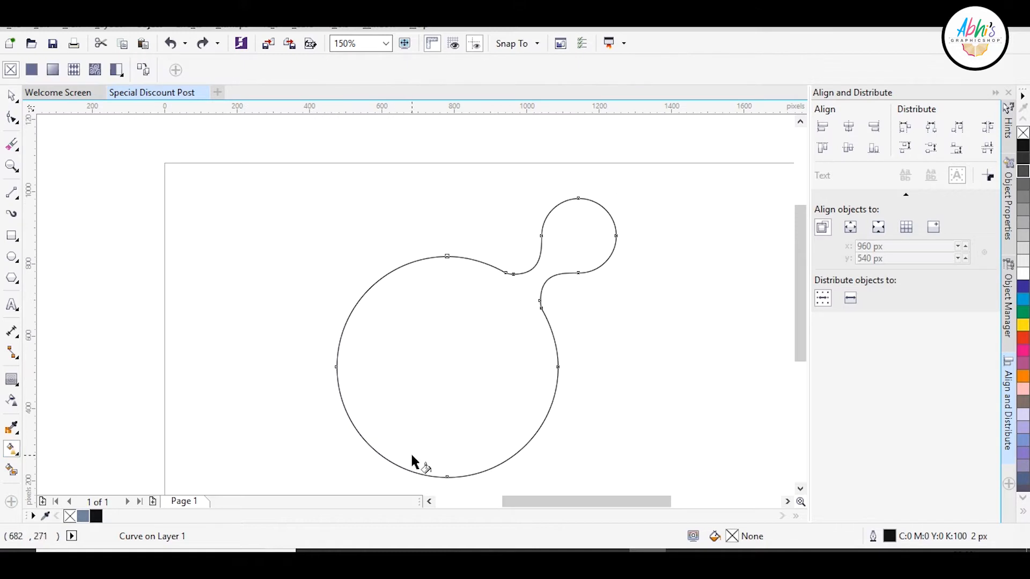
drag(411, 455, 561, 242)
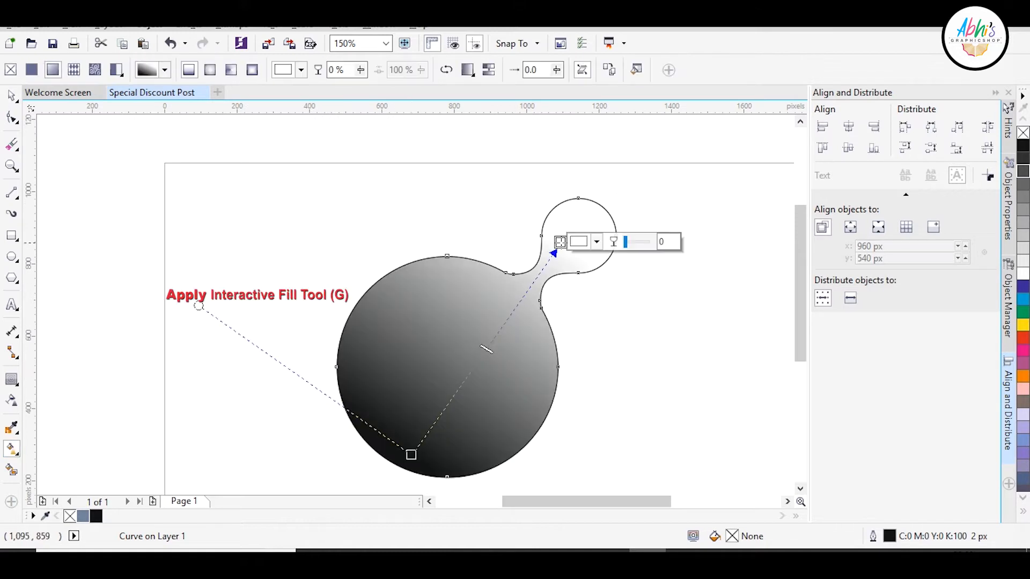
click(1023, 362)
double_click(734, 537)
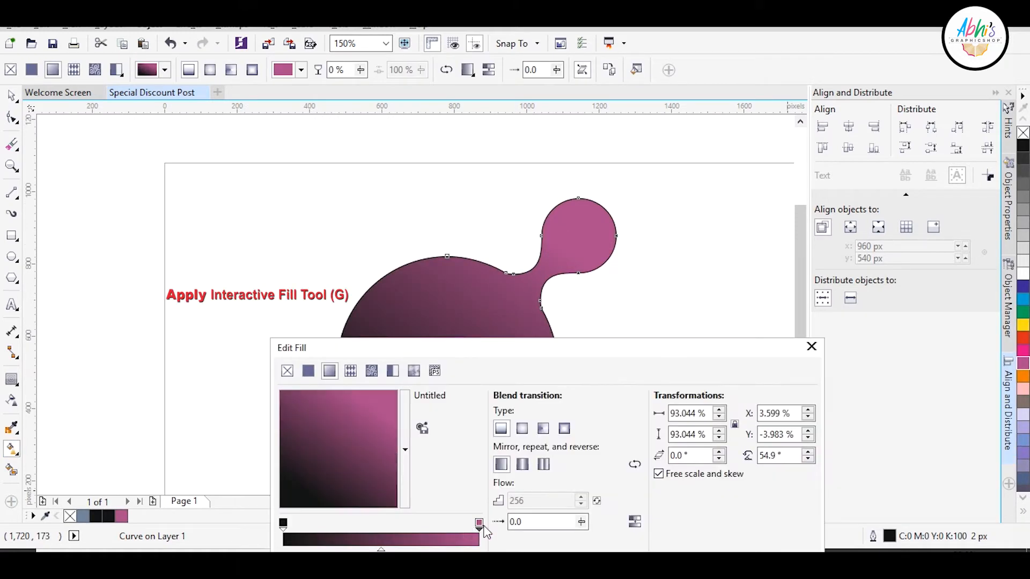
click(308, 370)
click(329, 370)
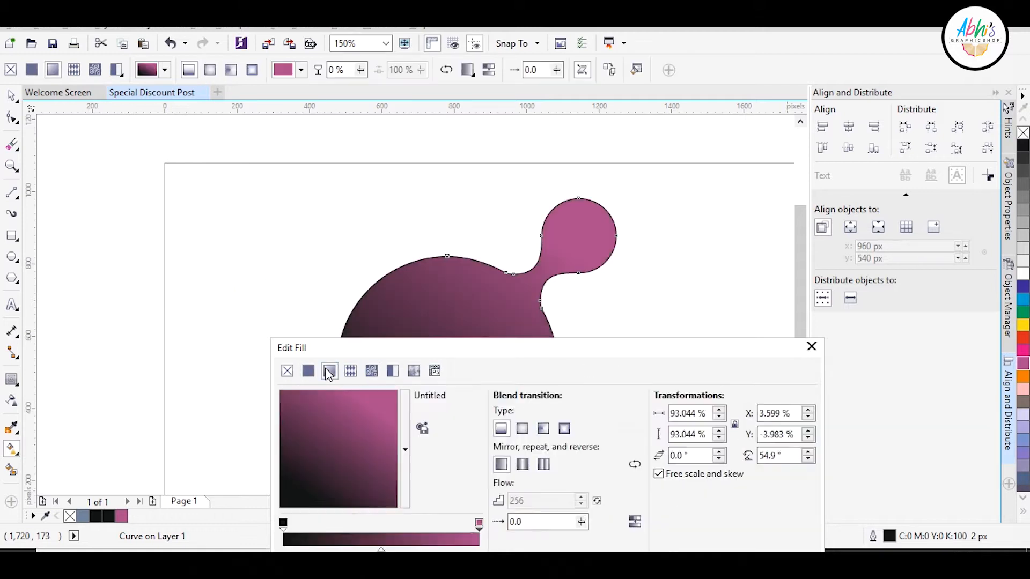
drag(335, 347, 717, 143)
- Set the gradient's end colour to a bright purple
click(691, 367)
drag(769, 255, 743, 238)
click(844, 343)
- Set the gradient's start colour to dark purple #5E1680 and apply the edited fill
double_click(665, 319)
click(722, 209)
click(851, 334)
click(743, 286)
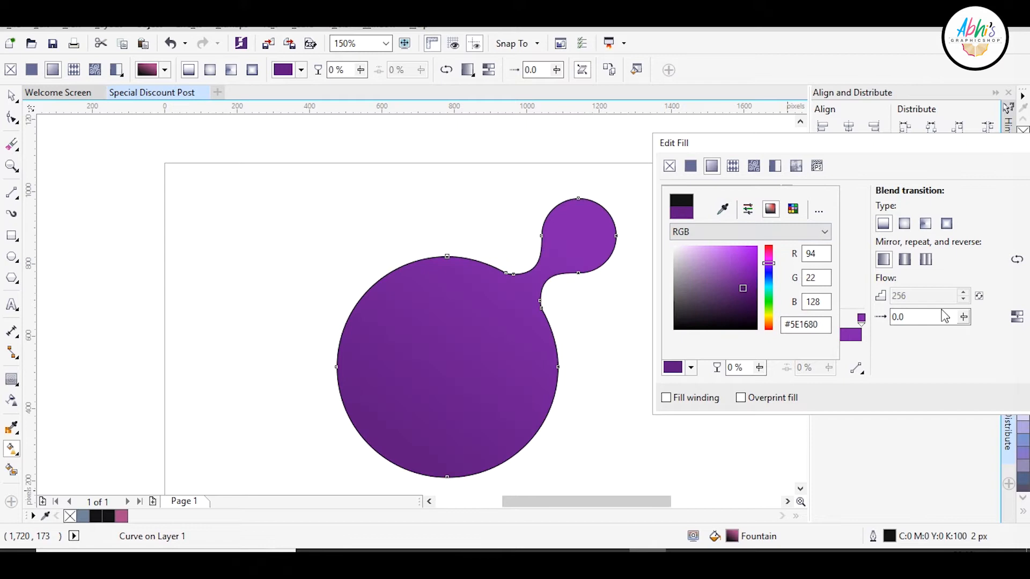
click(928, 375)
drag(915, 143, 757, 133)
click(948, 389)
- Remove the outline from the purple blob
right_click(70, 516)
click(11, 96)
click(74, 285)
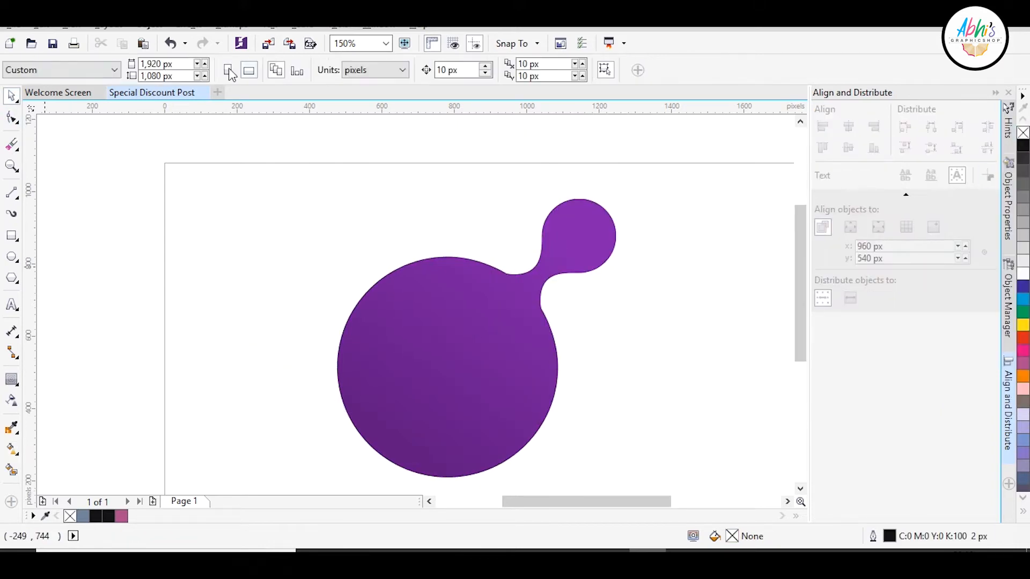
- Draw an unfilled circle about 685 px wide and centre it around the large purple circle
click(12, 257)
drag(310, 242, 568, 461)
key(space)
drag(440, 372, 449, 366)
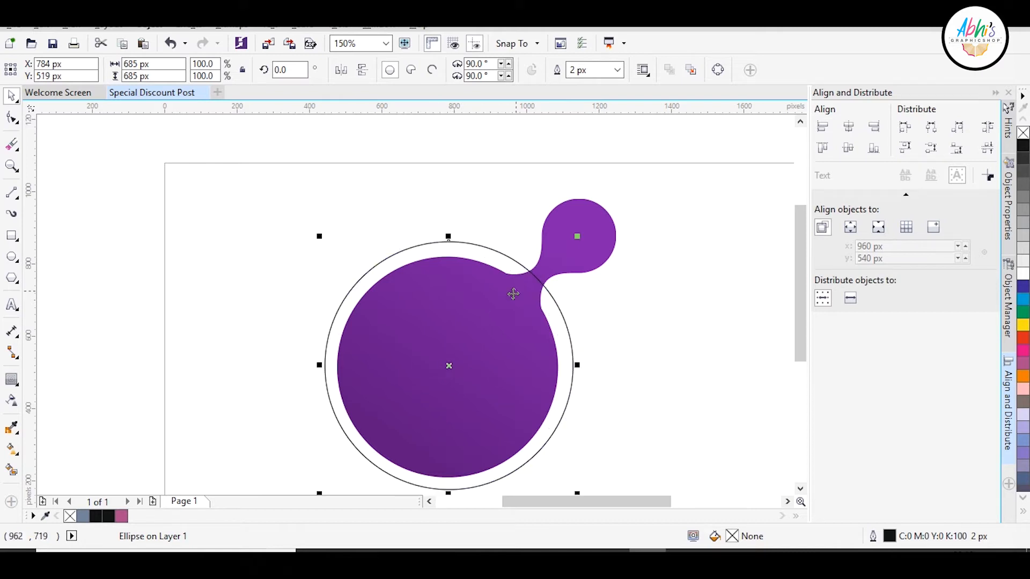
- Shrink the surrounding circle to about 659 px, recentre it on the purple circle and give it a white outline
drag(576, 238, 570, 243)
key(Right)
key(Up)
key(ctrl+z)
key(ctrl+z)
drag(455, 368, 452, 365)
right_click(1022, 275)
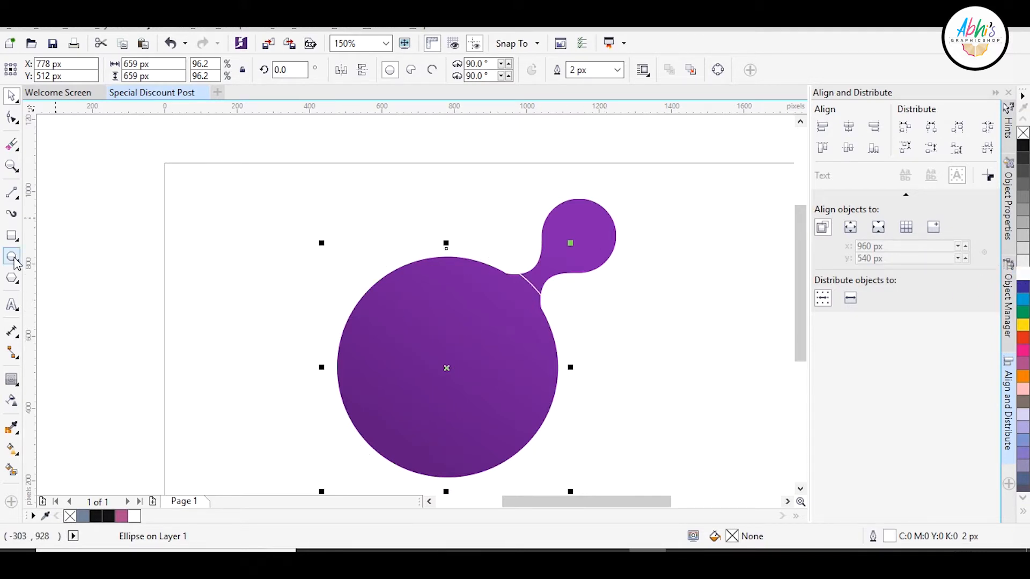
- Add a page-sized 1,920 by 1,080 px rectangle and fill it with golden yellow
double_click(12, 236)
scroll(1022, 337, down, 5)
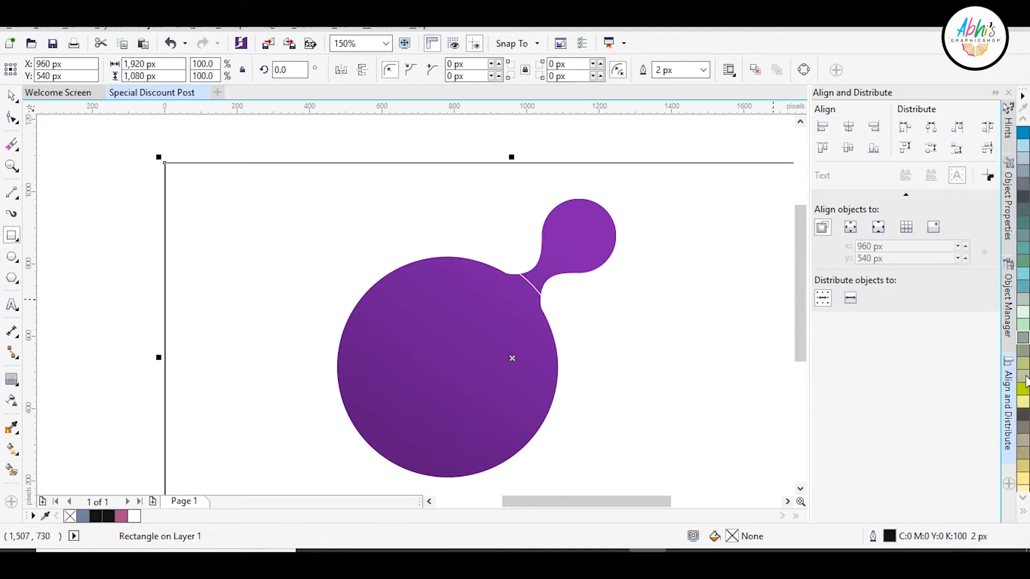
click(1023, 478)
click(10, 100)
key(Escape)
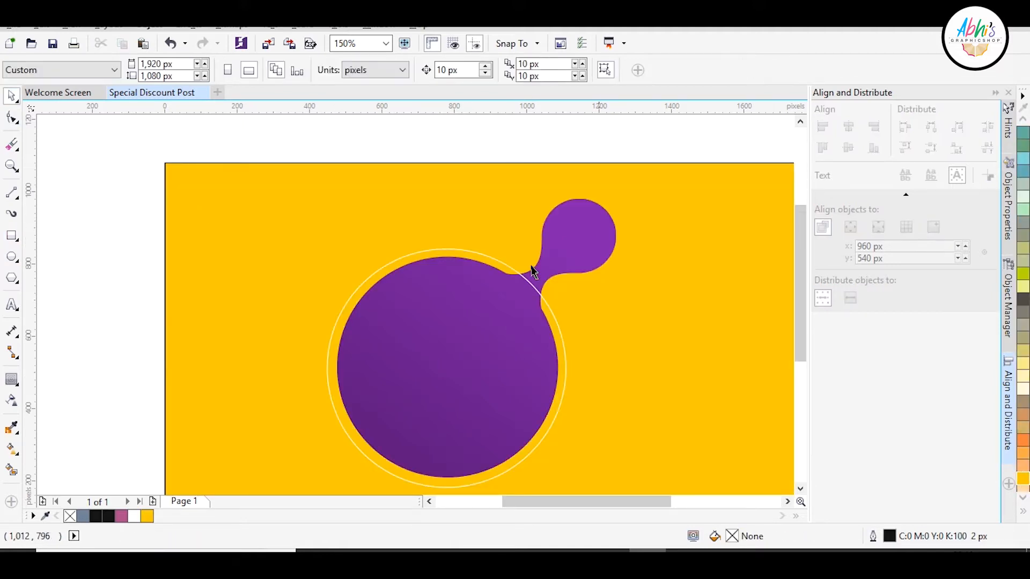
- Duplicate the purple blob, scale the copy to about 101 px, rotate it to 270.375° and place it at the white ring's upper-left edge
click(551, 315)
click(583, 233)
key(plus)
drag(584, 229, 367, 221)
shift+drag(402, 185, 293, 369)
click(345, 237)
key(Delete)
double_click(260, 328)
click(360, 343)
drag(261, 323, 349, 266)
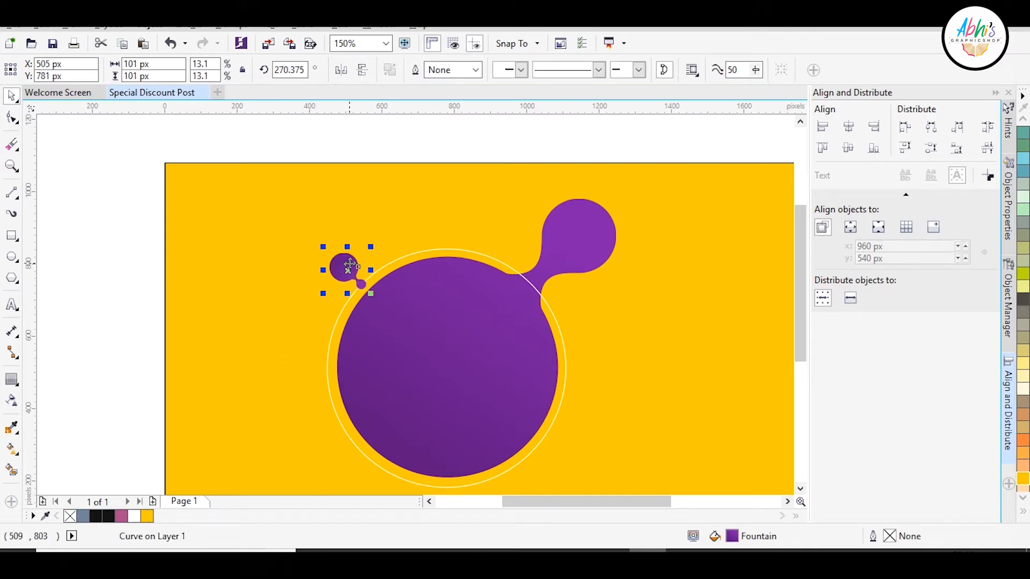
- Enlarge the small purple blob beside the white ring
scroll(346, 290, up, 2)
scroll(341, 270, down, 1)
drag(300, 165, 259, 151)
- Draw a circle about 32 px wide just below the small purple blob, filled white with no outline
click(12, 258)
drag(312, 268, 329, 292)
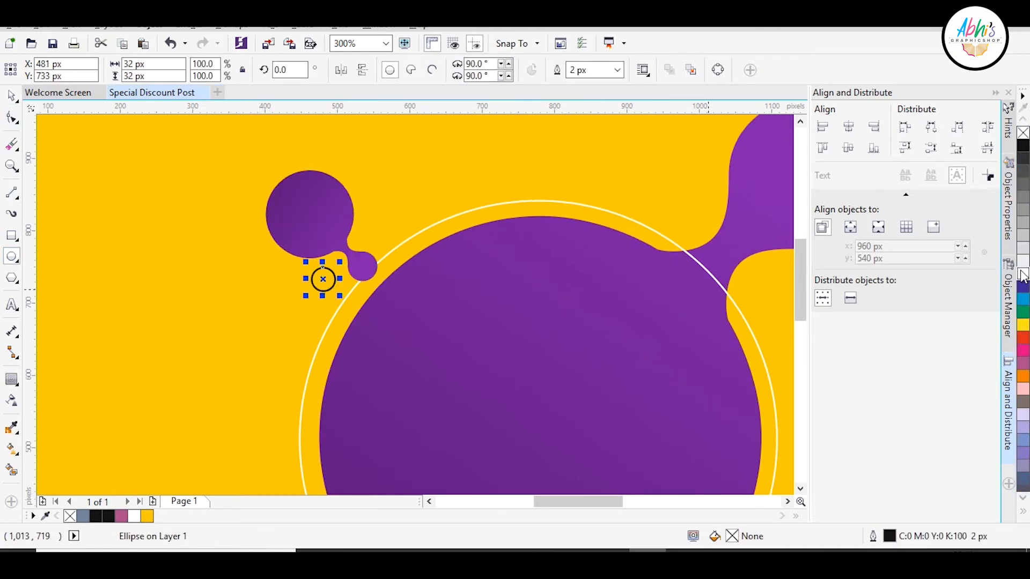
click(1023, 275)
right_click(1023, 132)
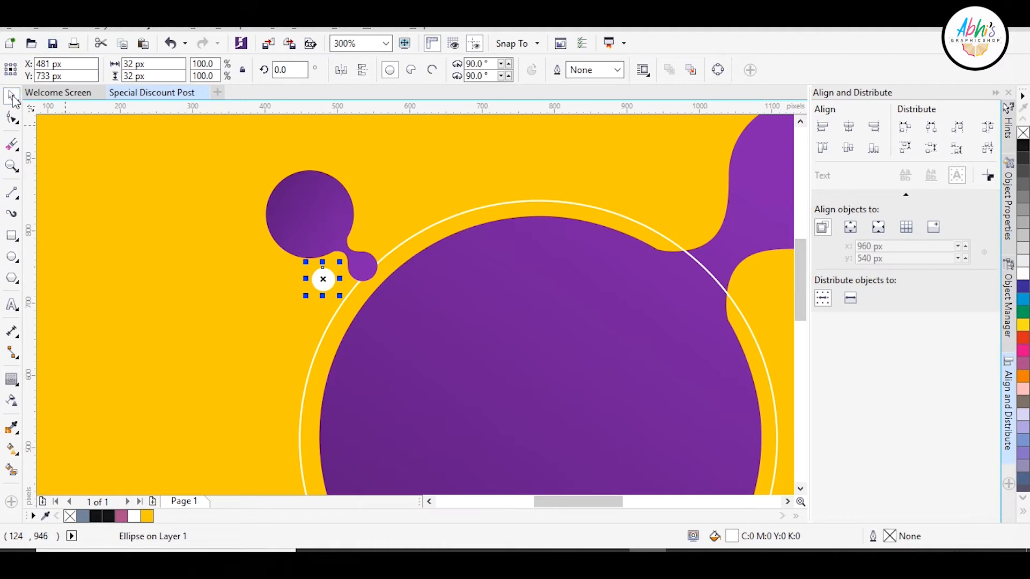
- Copy the small purple blob to the ring's right edge, sized about 99 by 143 px and rotated to 23.156°
scroll(217, 211, down, 1)
drag(270, 219, 519, 326)
right_click(519, 327)
click(519, 326)
drag(552, 359, 515, 271)
click(559, 300)
click(528, 326)
scroll(550, 308, up, 1)
click(523, 327)
click(517, 341)
drag(517, 341, 481, 295)
- Fill the blob on the ring's right edge with white
click(1022, 286)
click(1022, 274)
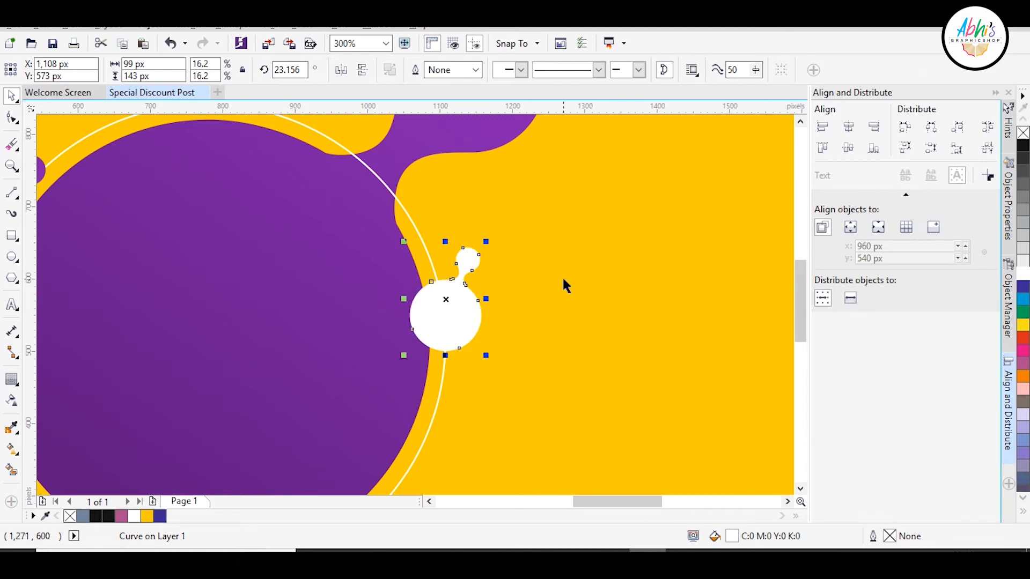
click(568, 256)
- Copy the white dot beside the white blob at about 15 px and cut out its centre to form a small ring
scroll(482, 285, down, 1)
drag(238, 236, 489, 280)
scroll(494, 280, up, 4)
drag(449, 215, 341, 261)
shift+click(400, 241)
click(521, 70)
scroll(467, 314, down, 2)
- Try to copy the fill from the large purple shape onto the small ring
key(ctrl+shift+a)
key(Return)
click(210, 300)
click(491, 247)
key(ctrl+z)
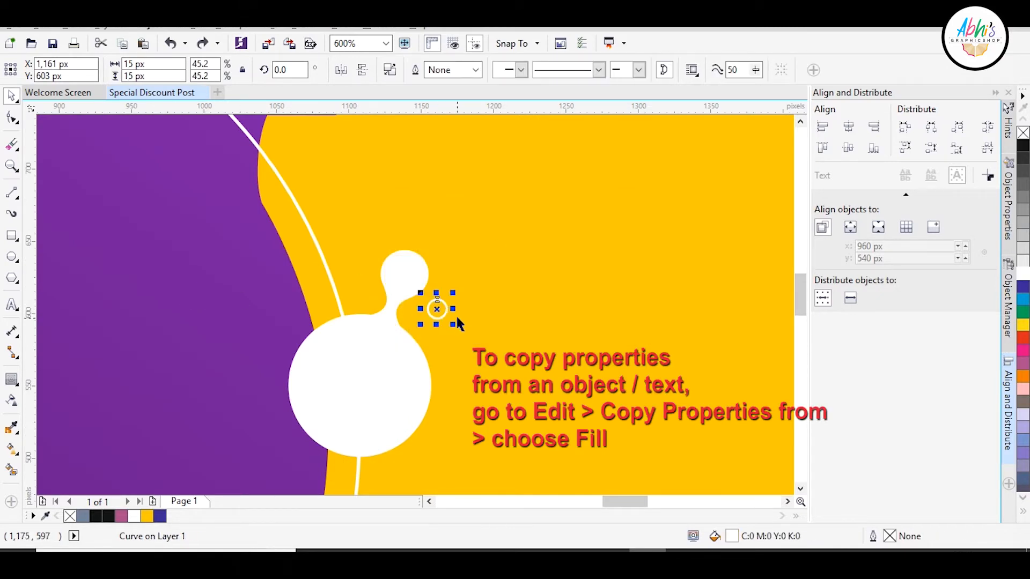
- Copy the gradient fill from the large purple shape onto the small ring beside the white blob
key(ctrl+shift+a)
key(Return)
click(204, 179)
click(460, 309)
- Move the small purple ring slightly away from the white blob, to about X 1169 px, Y 606 px
scroll(457, 307, up, 1)
drag(430, 297, 444, 278)
scroll(426, 292, up, 1)
click(517, 246)
scroll(536, 247, down, 4)
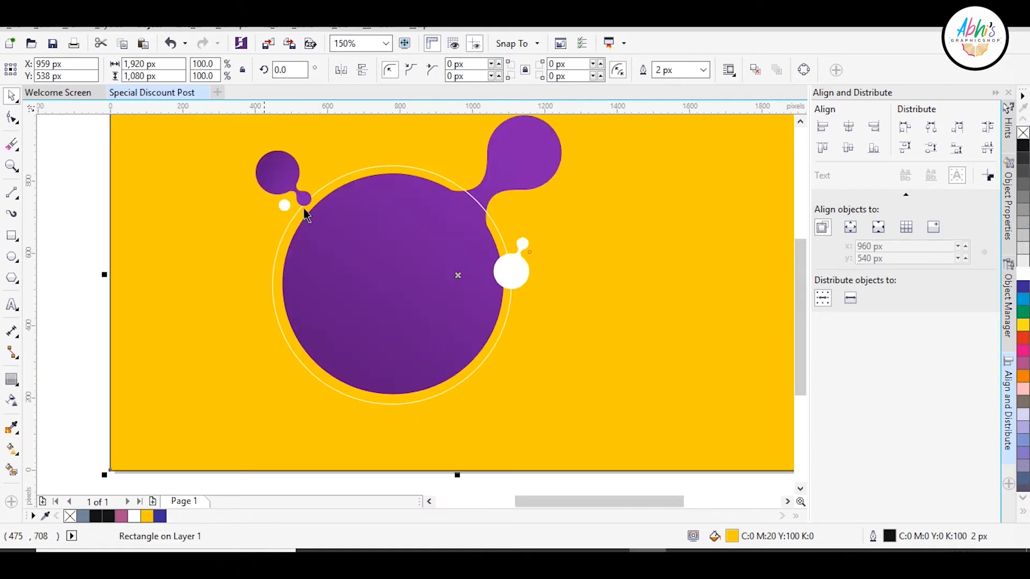
scroll(489, 252, up, 2)
click(644, 270)
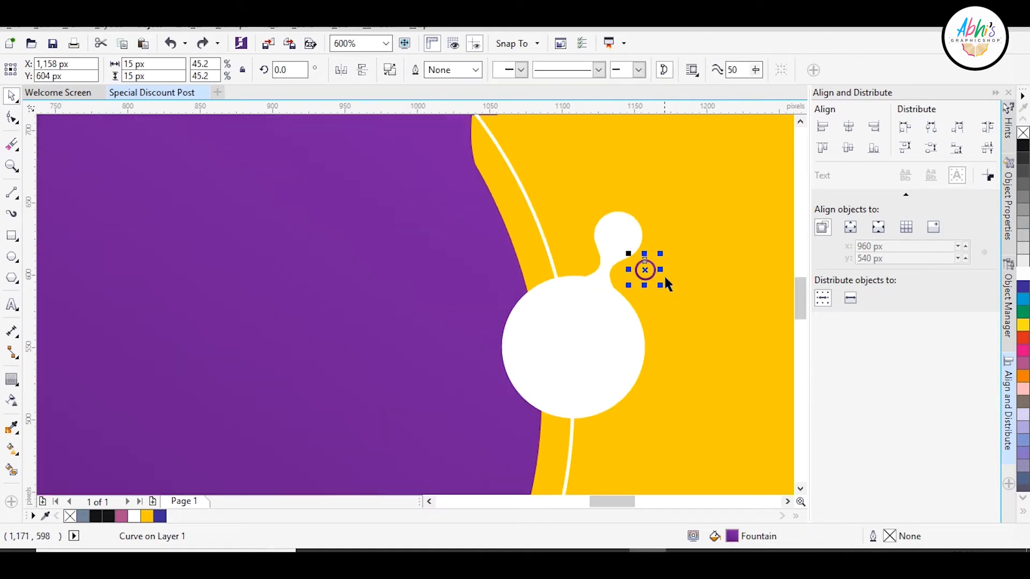
drag(667, 271, 671, 267)
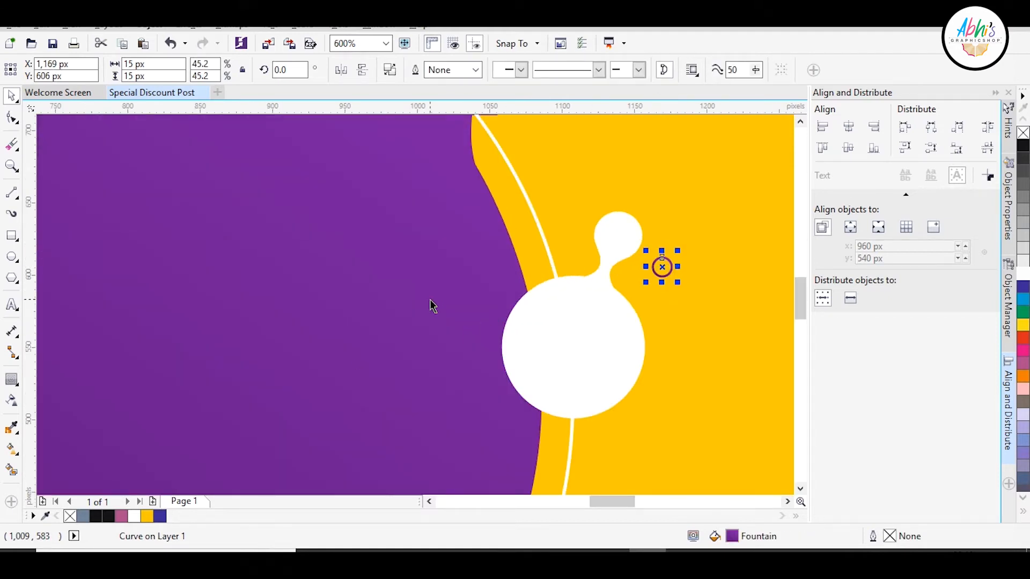
- Draw a circle about 236 px wide around the round head of the upper purple blob and give it a white outline
scroll(260, 302, down, 3)
scroll(308, 269, up, 3)
click(11, 257)
drag(186, 181, 512, 457)
key(space)
drag(349, 344, 371, 322)
drag(544, 154, 553, 145)
right_click(1023, 275)
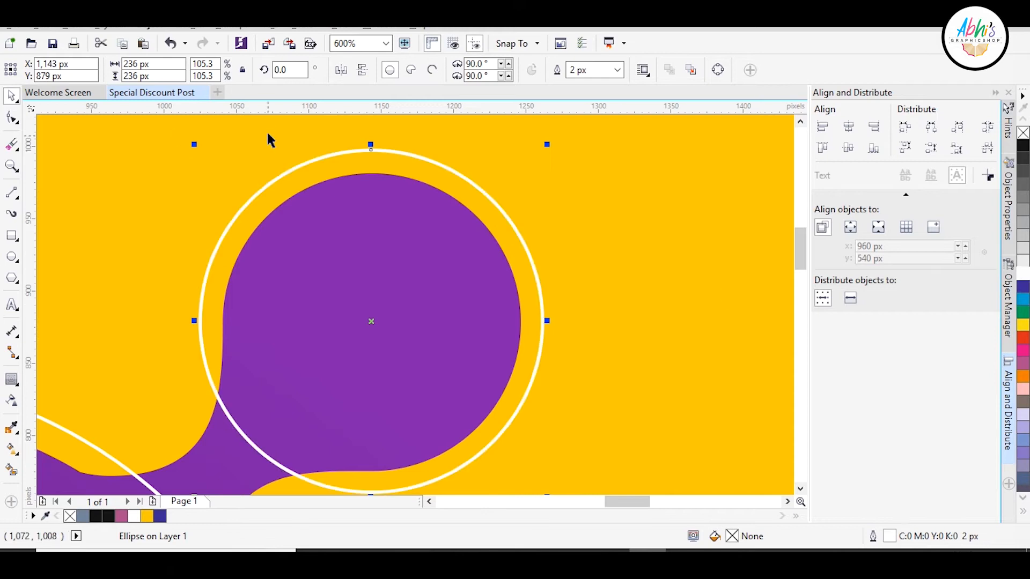
- Convert the white circle to curves and remove its lower-left section where it crosses the blob's neck
click(12, 118)
right_click(396, 179)
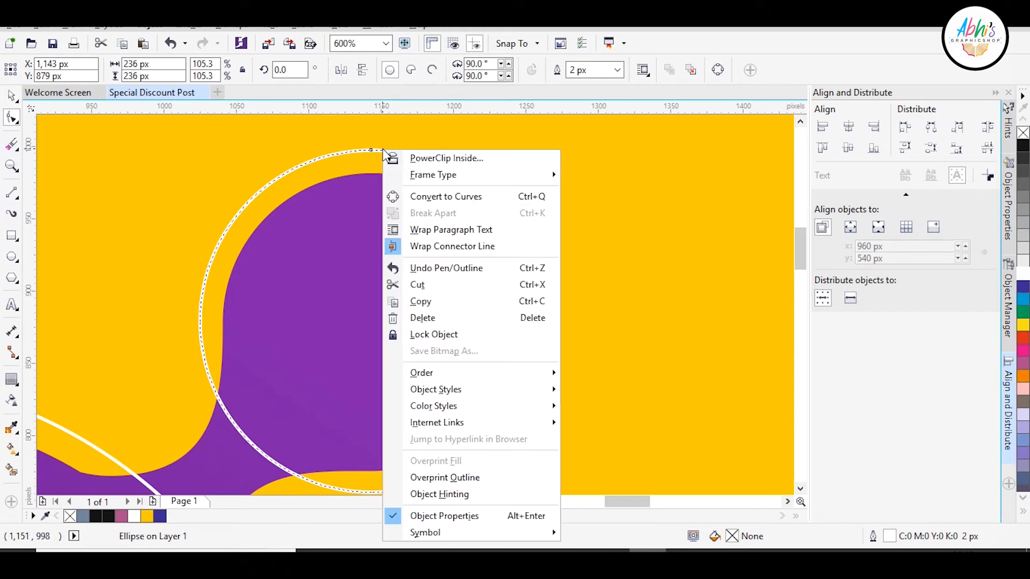
click(424, 195)
click(240, 213)
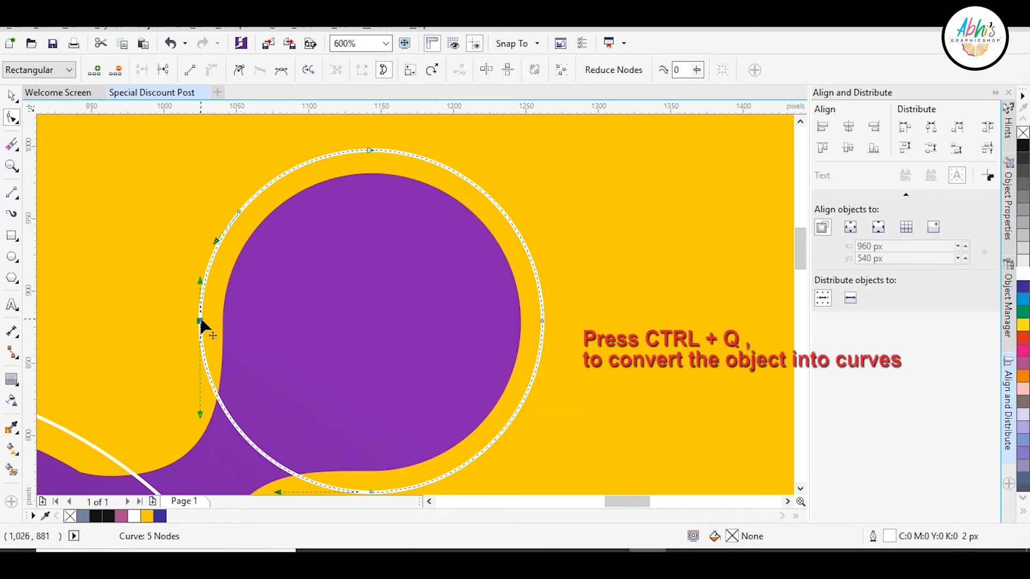
right_click(199, 322)
click(251, 229)
key(Delete)
- Try to cut a gap in the upper-right part of the white arc and remove its lower section
double_click(454, 171)
double_click(477, 188)
double_click(504, 215)
drag(366, 468, 387, 495)
key(Delete)
key(ctrl+z)
right_click(478, 158)
click(528, 330)
key(Delete)
click(11, 96)
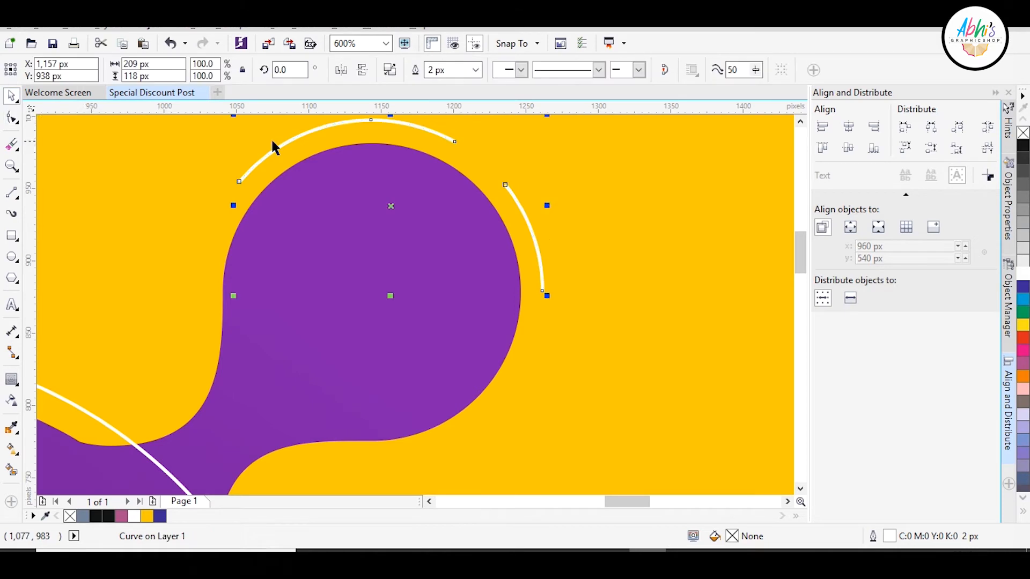
key(ctrl+z)
key(F10)
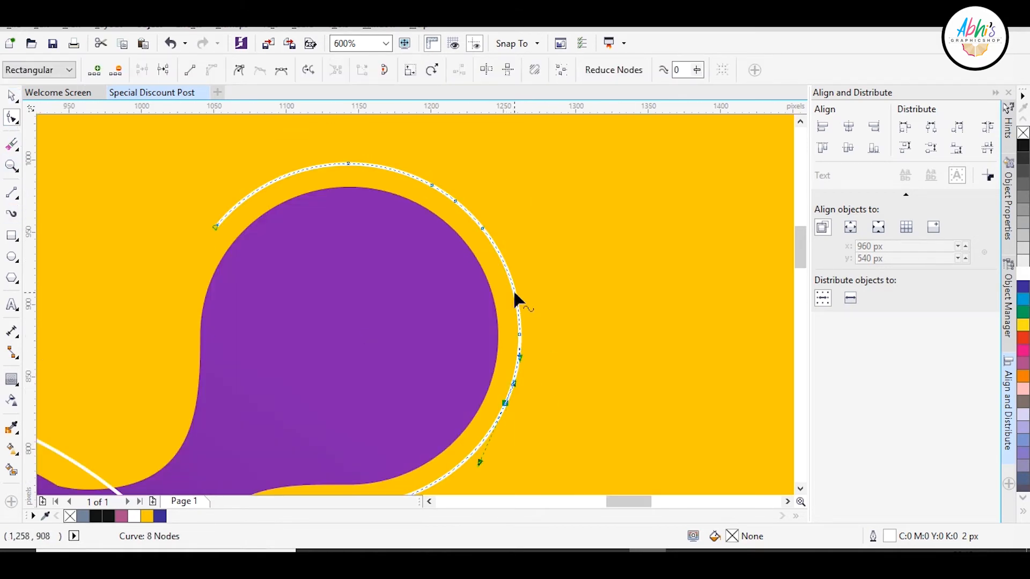
- Cut a small gap in the right side of the white arc and remove its bottom end section
right_click(503, 262)
click(566, 203)
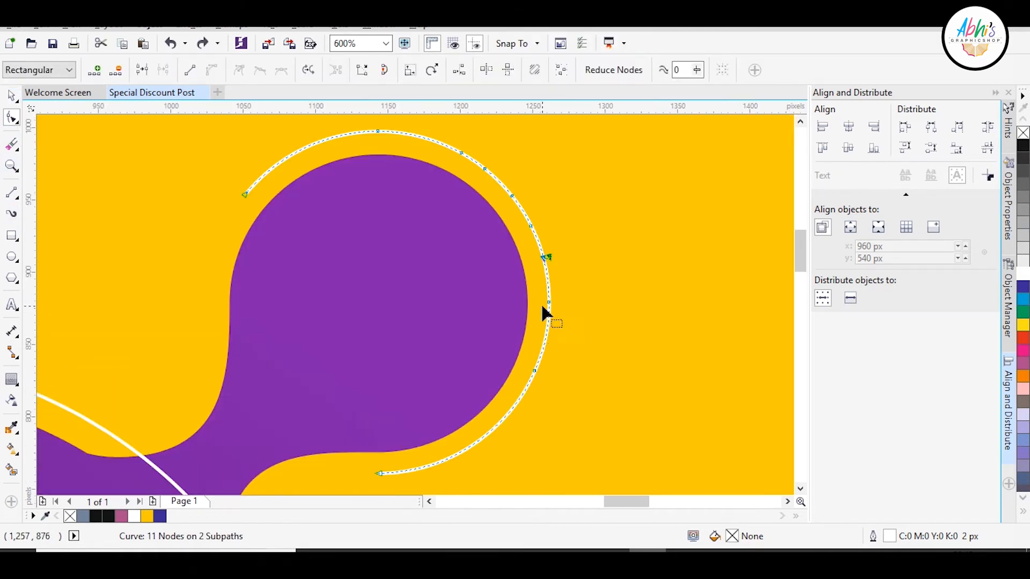
scroll(536, 289, up, 2)
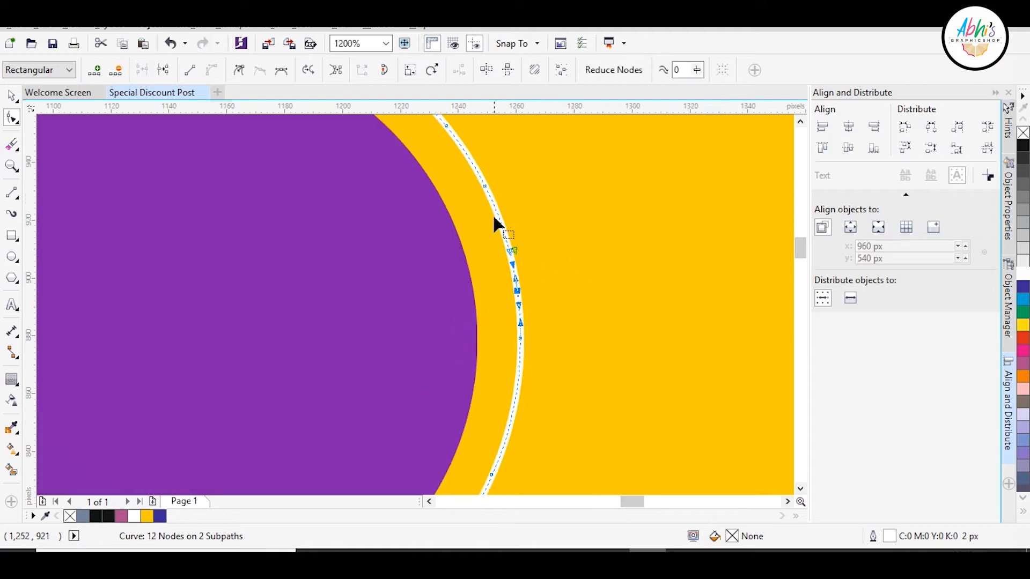
drag(492, 269, 568, 233)
key(Delete)
scroll(568, 232, down, 1)
drag(358, 449, 390, 477)
key(Delete)
click(11, 96)
click(177, 171)
- Copy the white blob to the large ring's lower-right edge and rotate the copy to 314.482°
scroll(495, 316, down, 2)
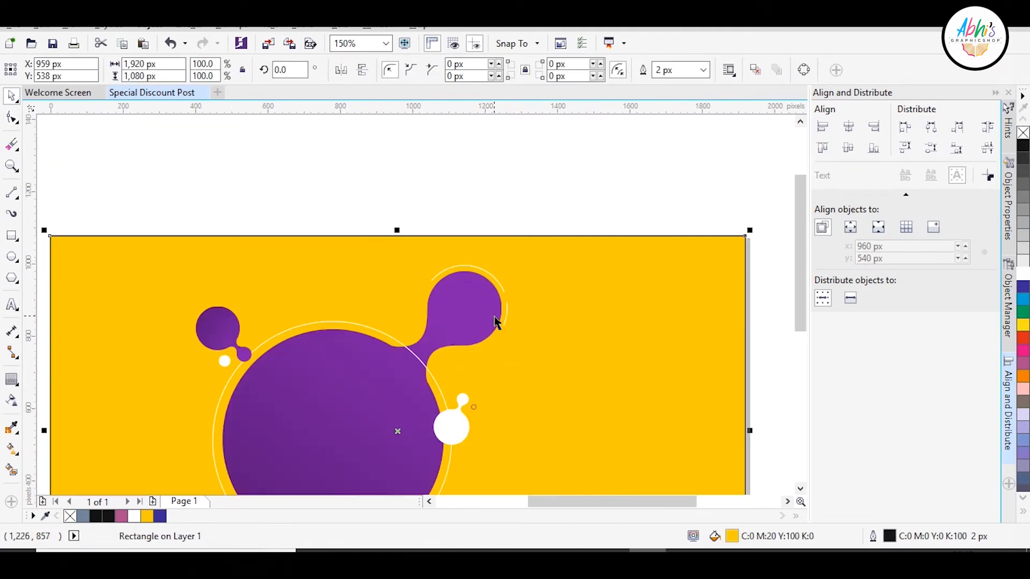
scroll(316, 467, down, 1)
scroll(306, 445, up, 3)
scroll(293, 249, down, 2)
drag(467, 329, 422, 416)
right_click(423, 416)
click(423, 416)
scroll(421, 445, up, 2)
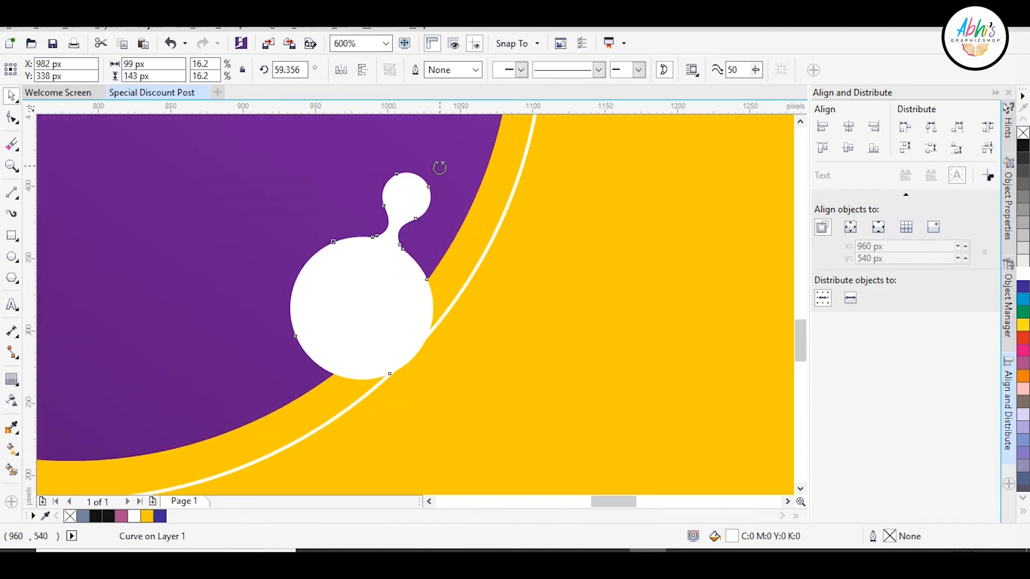
drag(438, 167, 547, 329)
drag(319, 285, 425, 299)
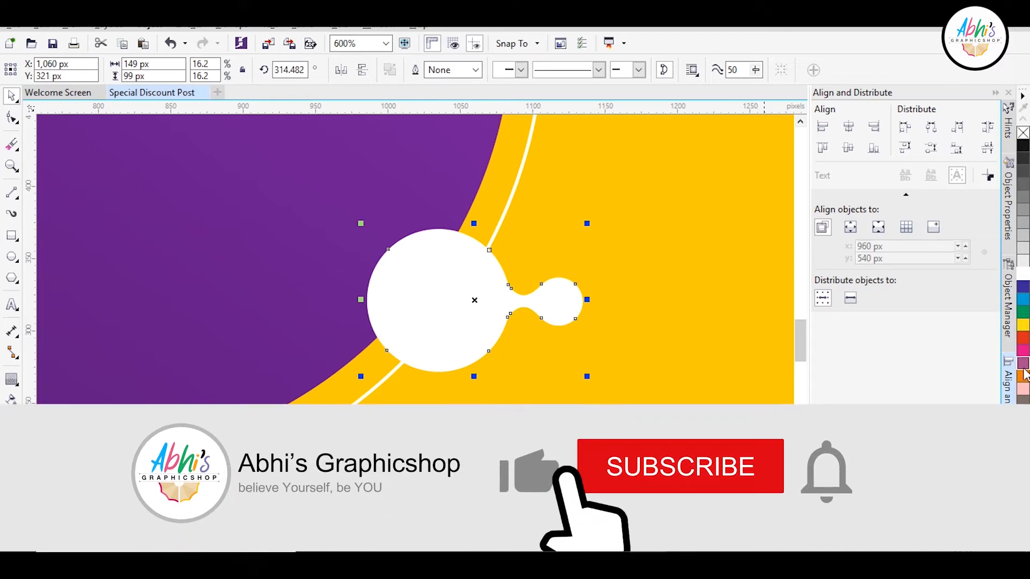
- Fill the new lower-right blob with the purple sampled from the upper blob's round head
scroll(467, 448, down, 2)
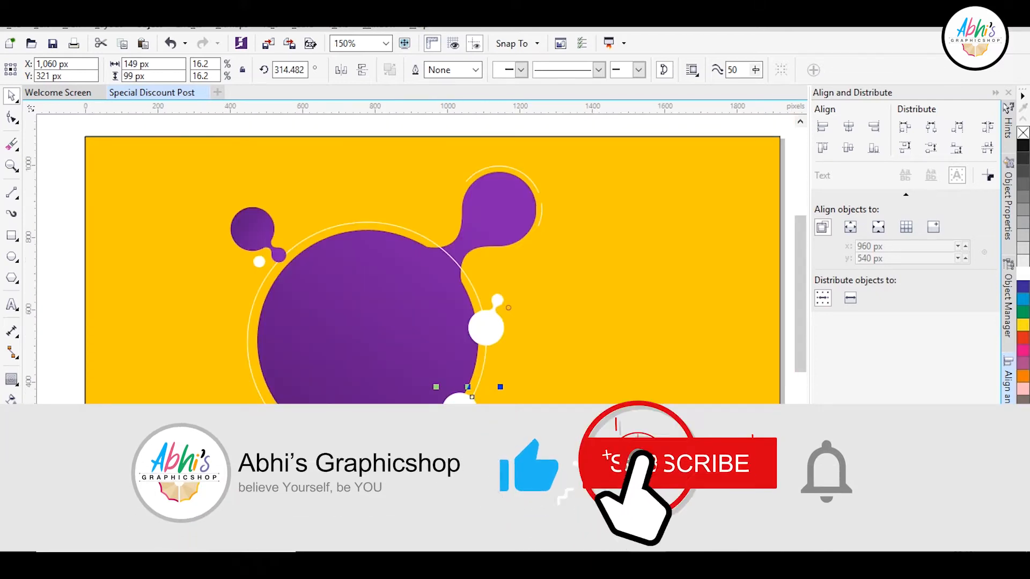
click(11, 421)
click(532, 206)
click(452, 407)
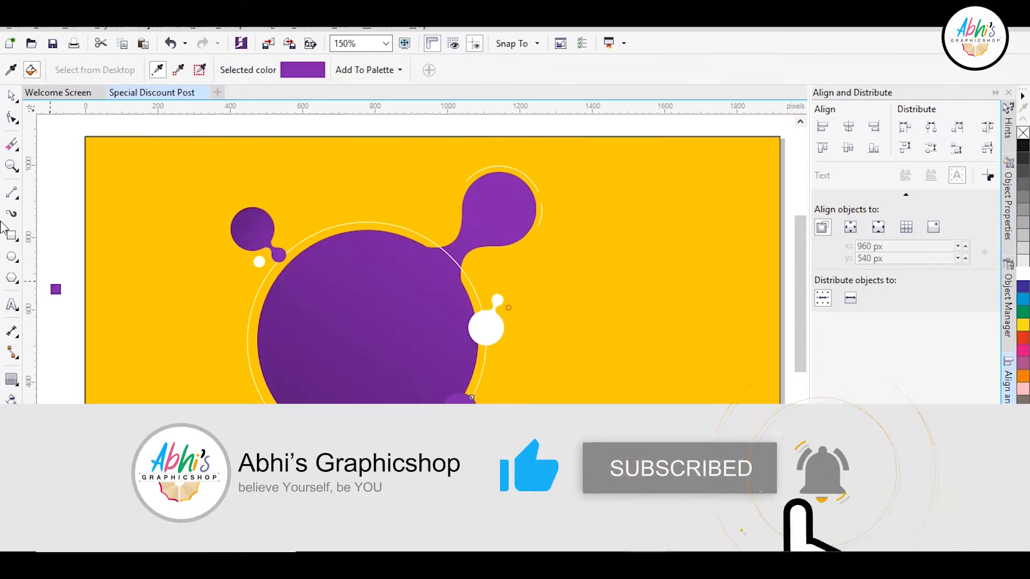
click(11, 96)
- Rotate the smaller purple blob copy slightly at the ring's lower-right edge and weld it to the larger one
scroll(469, 411, up, 1)
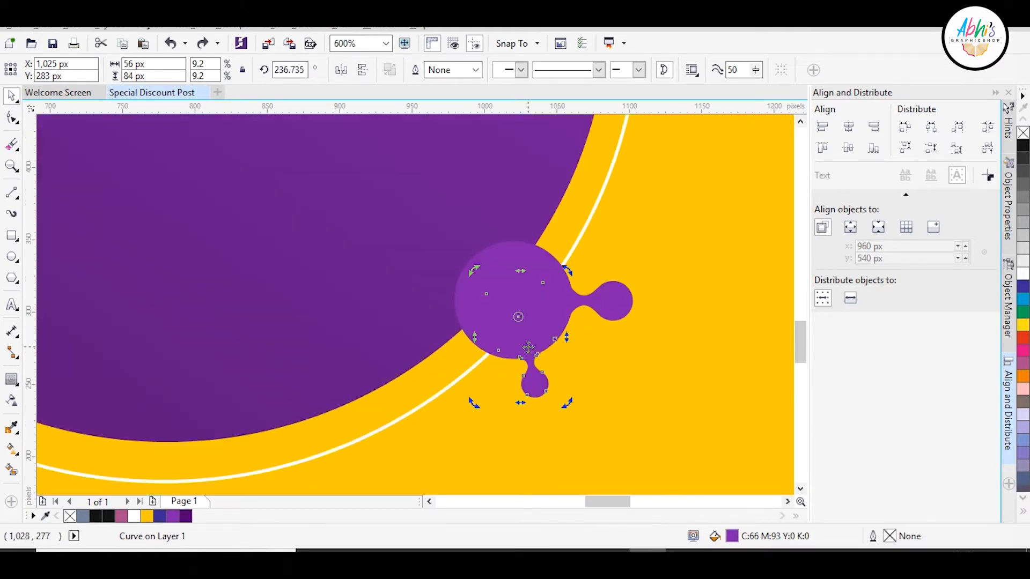
drag(565, 405, 585, 397)
shift+click(537, 257)
click(418, 70)
scroll(626, 349, down, 2)
click(681, 354)
- Draw a circle larger than the main purple circle over it and place an offset copy of the new circle
click(12, 259)
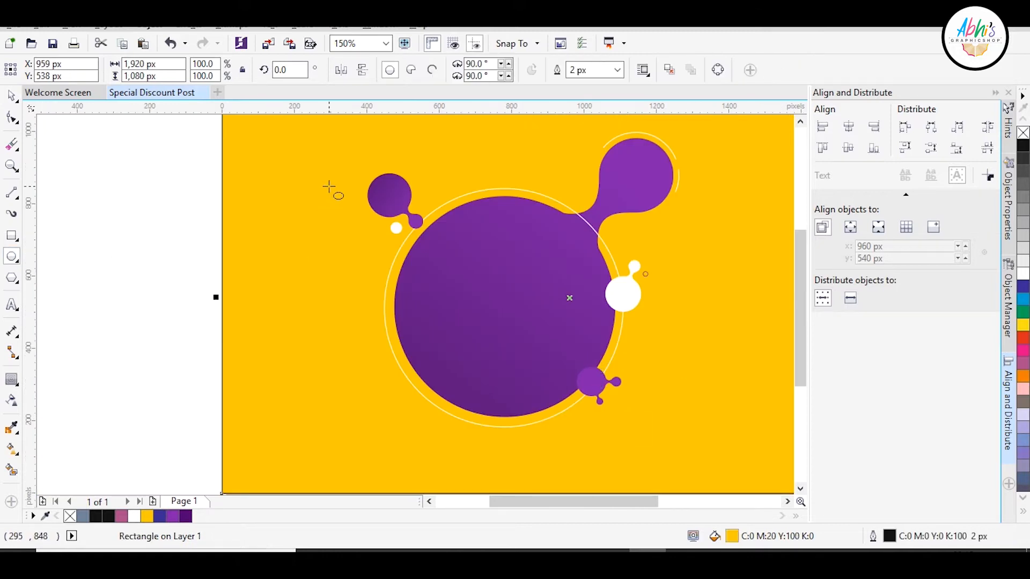
drag(323, 181, 598, 455)
mouse_move(461, 318)
mouse_down()
mouse_move(508, 276)
mouse_move(496, 261)
mouse_move(529, 341)
mouse_up()
key(ctrl+z)
click(11, 95)
drag(510, 160, 523, 222)
right_click(523, 222)
- Trim the two overlapping circles to leave a crescent about 731 by 527 px over the purple circle's lower part
shift+click(512, 129)
click(523, 70)
key(ctrl+z)
click(503, 70)
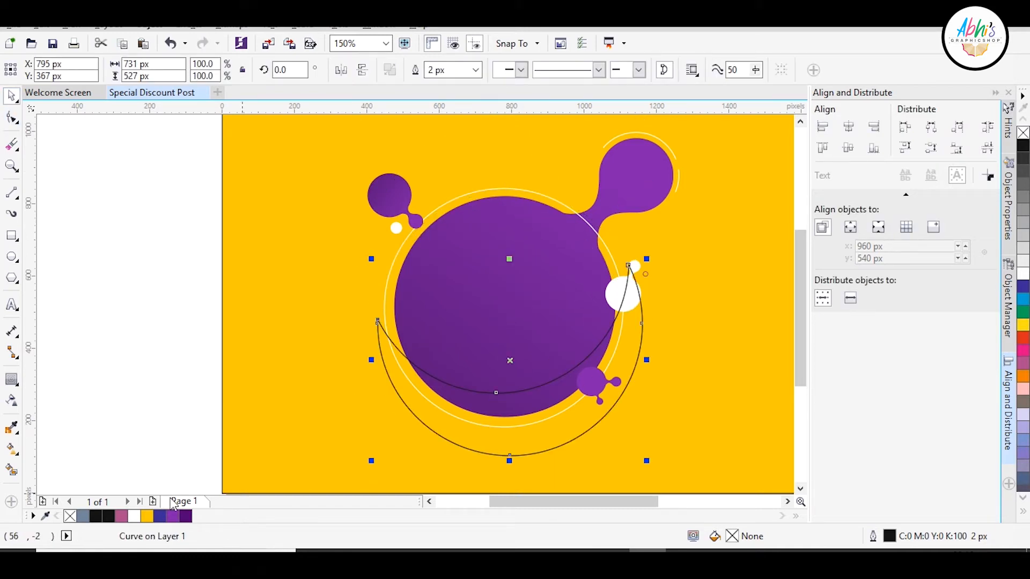
- Fill the crescent with dark purple and PowerClip it inside the large purple shape
click(185, 516)
click(503, 329)
key(ctrl+z)
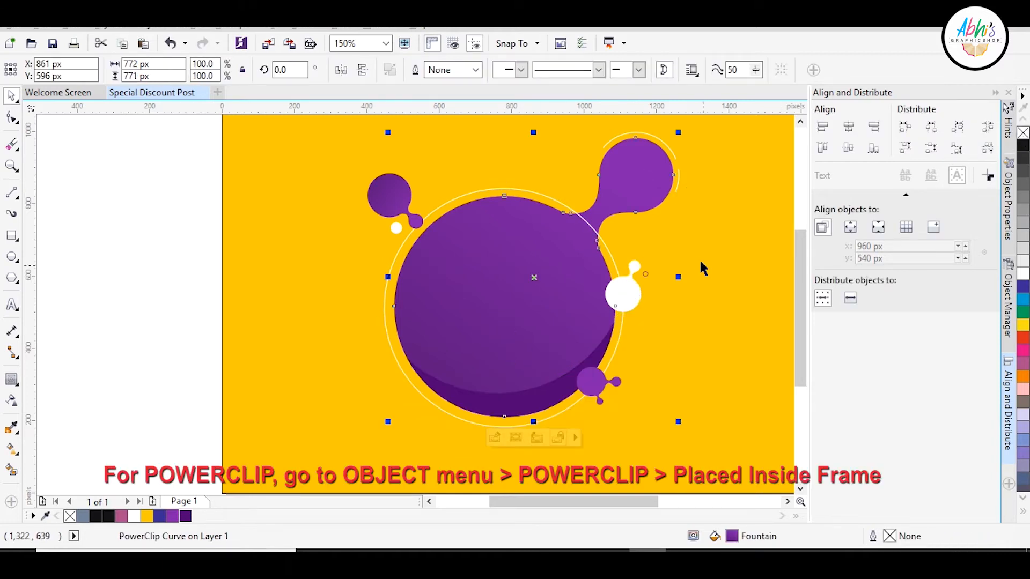
scroll(265, 380, down, 2)
click(265, 379)
scroll(395, 366, up, 2)
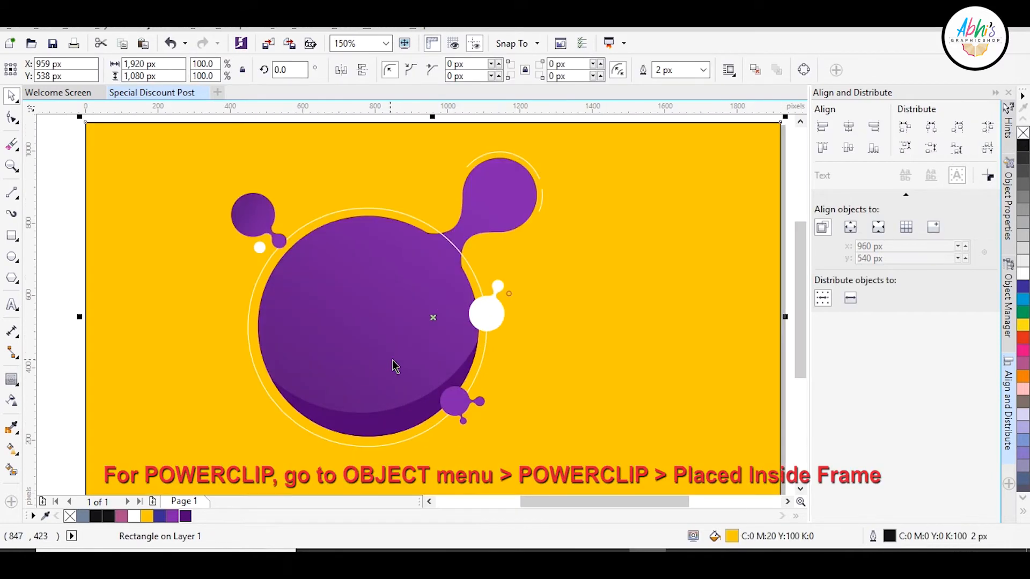
- Edit the large purple shape's PowerClip contents and move the dark crescent slightly upward
click(389, 363)
ctrl+click(478, 218)
drag(405, 406, 405, 396)
ctrl+click(627, 292)
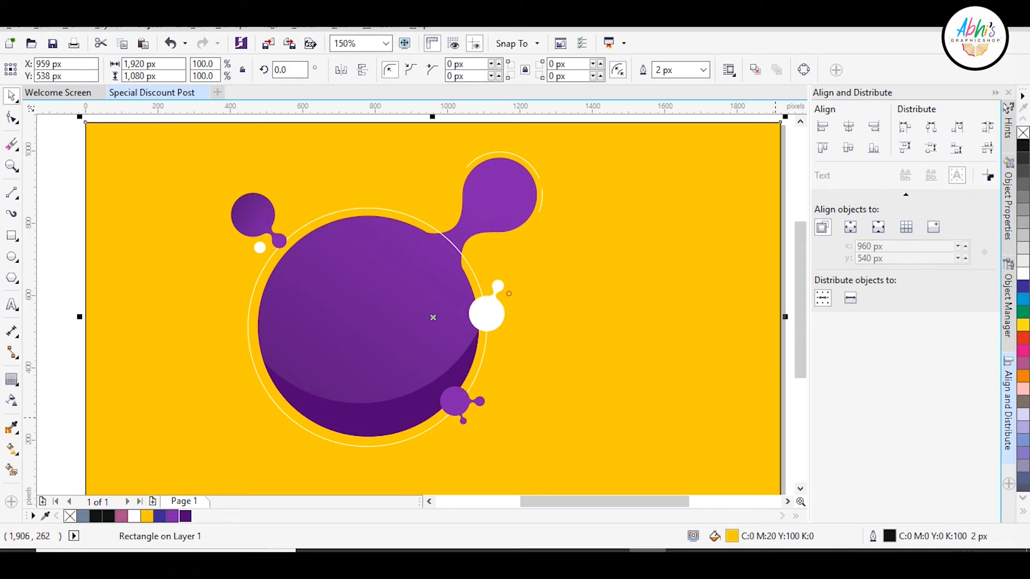
key(Escape)
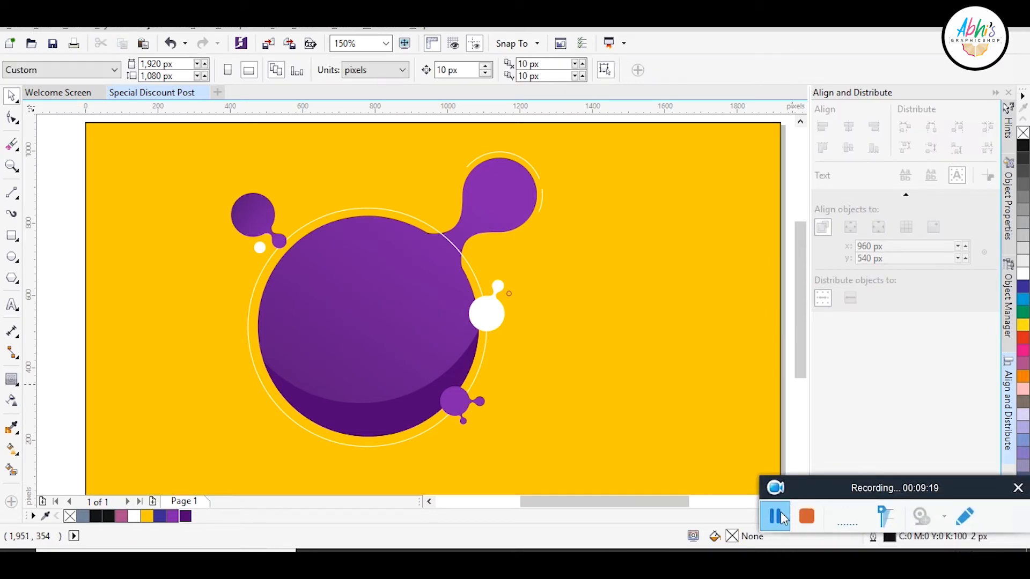
- Add the two-line text "SPECIAL OFFER" in capitals on the large purple circle
click(12, 304)
click(329, 321)
text(Special)
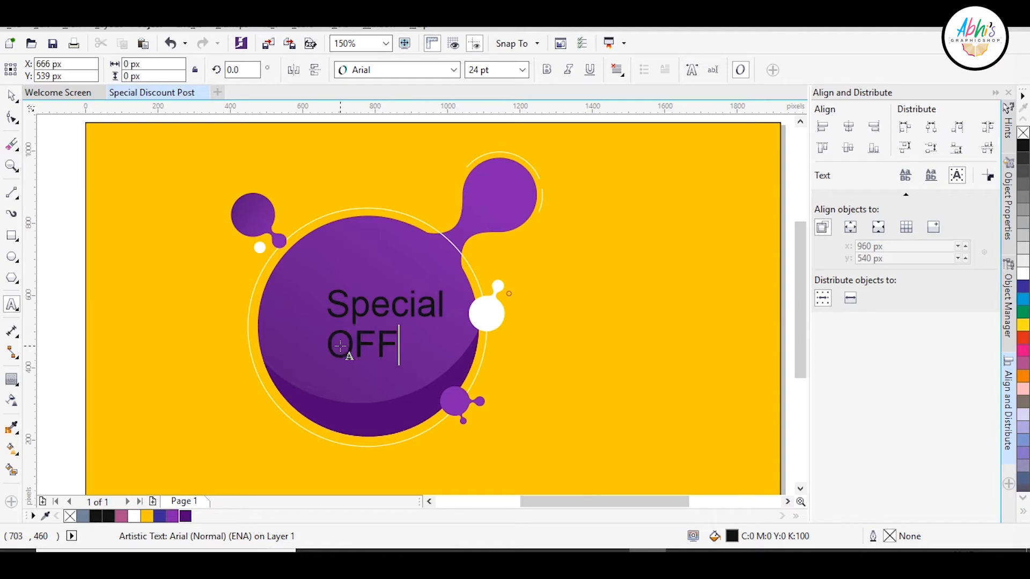
key(ctrl+a)
key(ctrl+shift+F3)
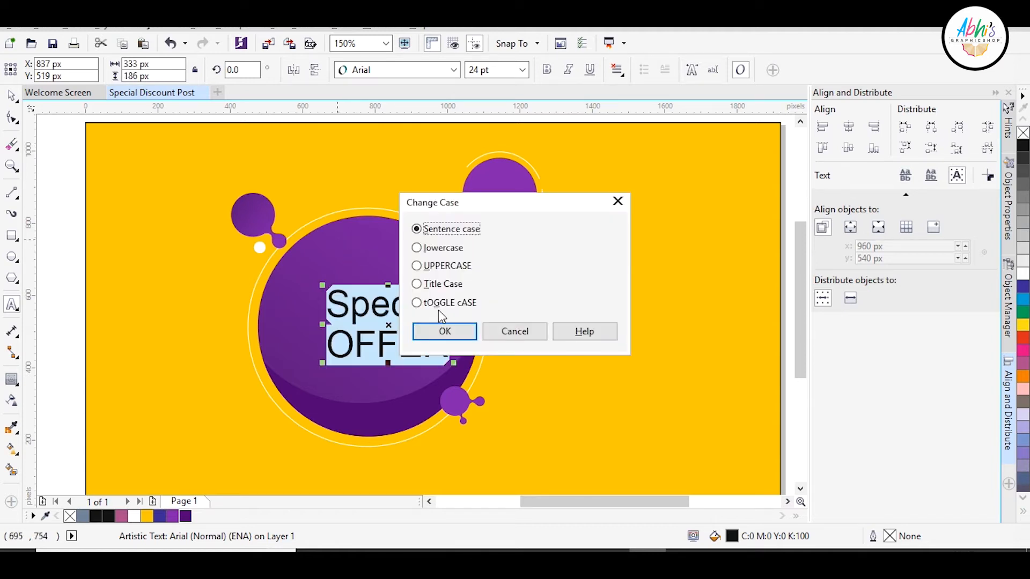
click(445, 331)
- Set the text in Bebas Neue at about 45.8 pt and tighten its line spacing
click(454, 69)
click(375, 104)
drag(419, 288, 461, 257)
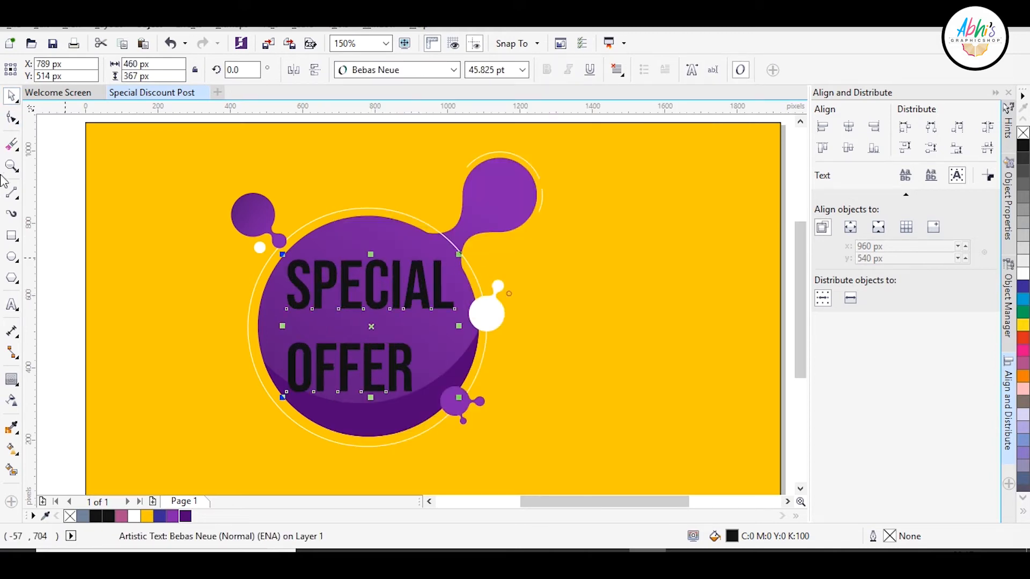
key(F10)
drag(290, 371, 285, 343)
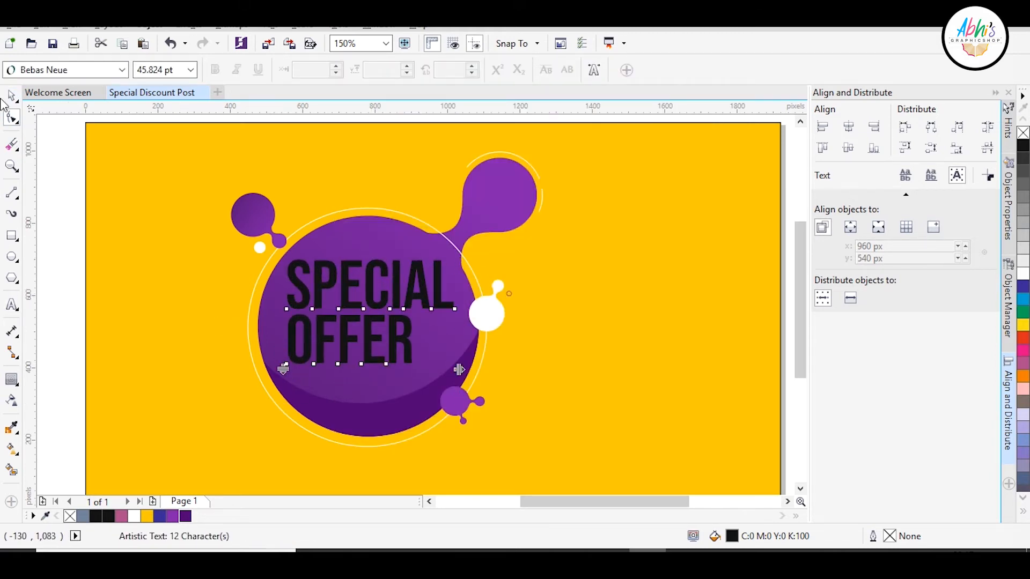
key(space)
- Reduce the text to about 37.6 pt and rotate it to about 7.9° within the large purple circle
drag(459, 256, 439, 231)
click(540, 301)
scroll(394, 300, up, 1)
drag(422, 272, 408, 290)
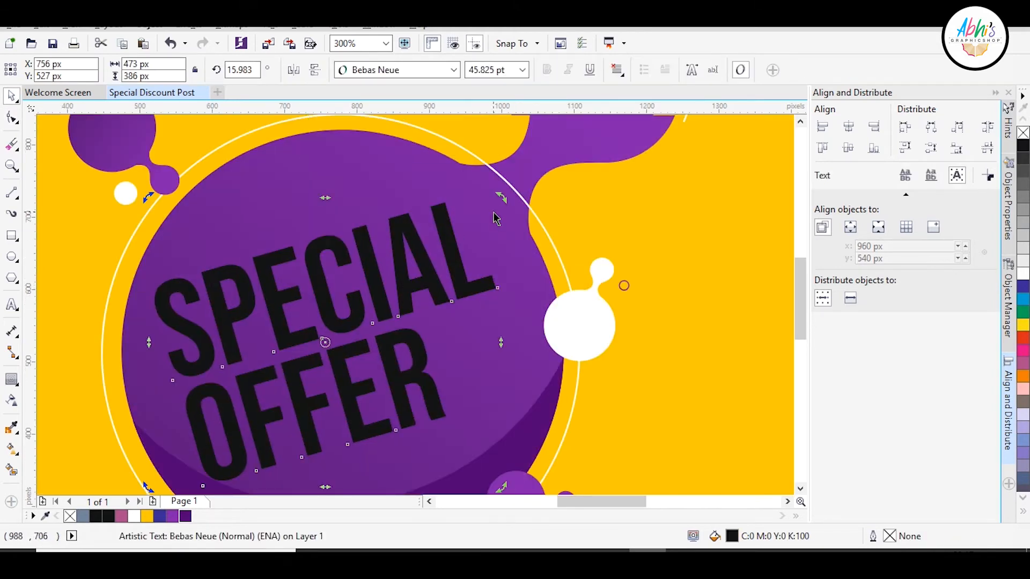
scroll(417, 248, down, 2)
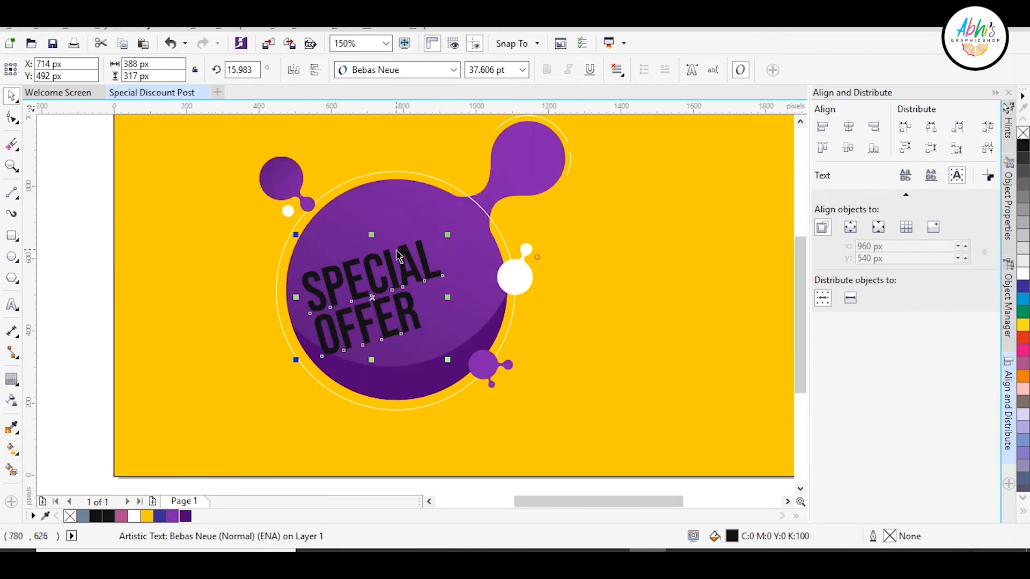
drag(449, 235, 420, 255)
click(464, 273)
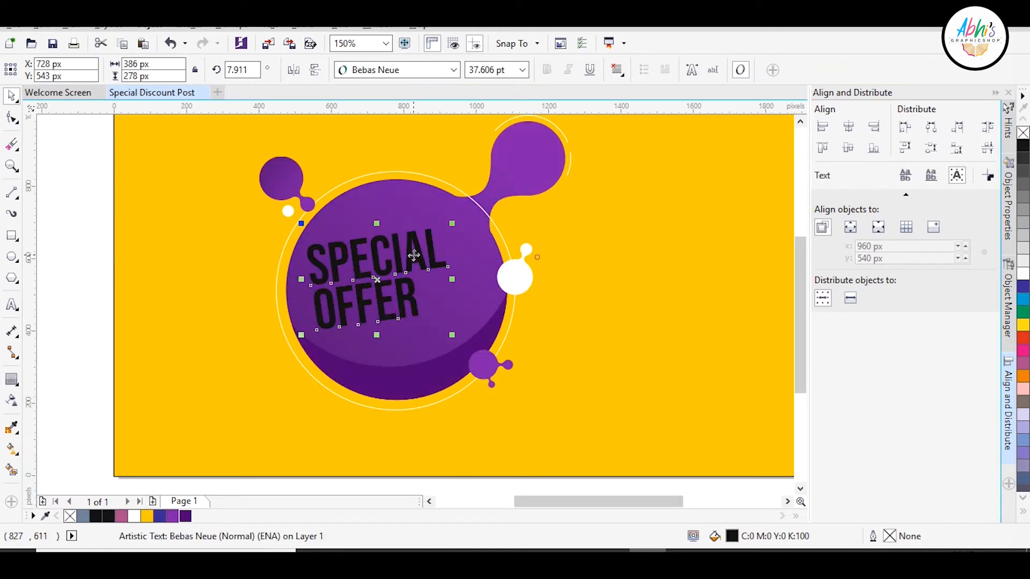
- Separate the two text lines and fill SPECIAL with white and OFFER with deep yellow
click(1023, 275)
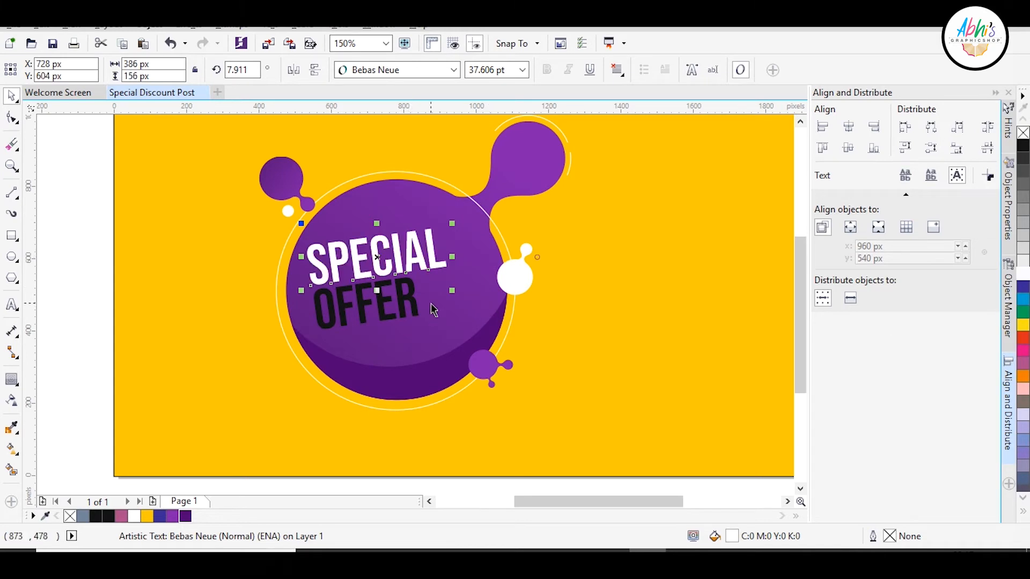
click(399, 299)
click(147, 516)
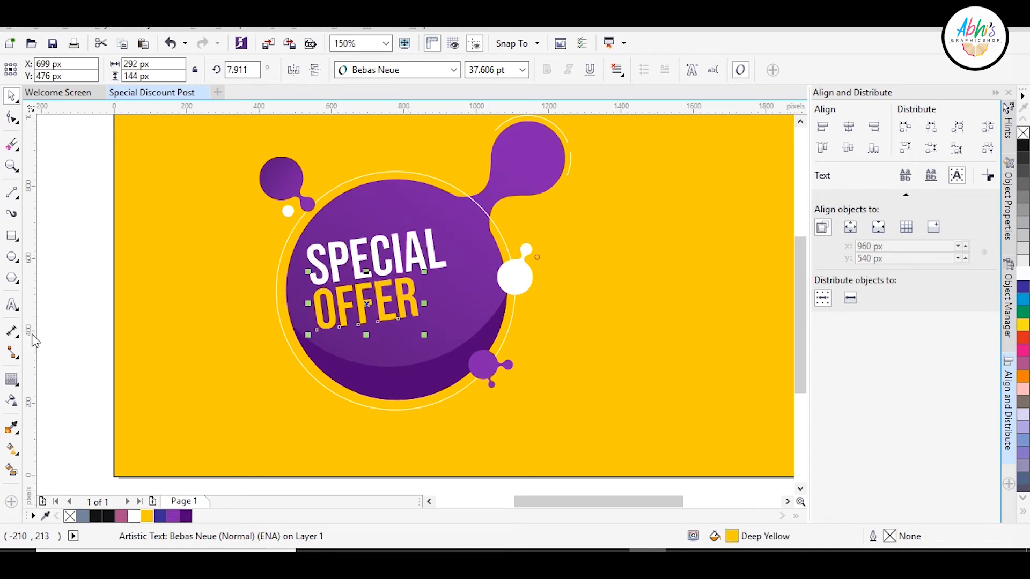
key(Escape)
- Duplicate both text lines with a slight offset down and to the right
scroll(479, 289, up, 2)
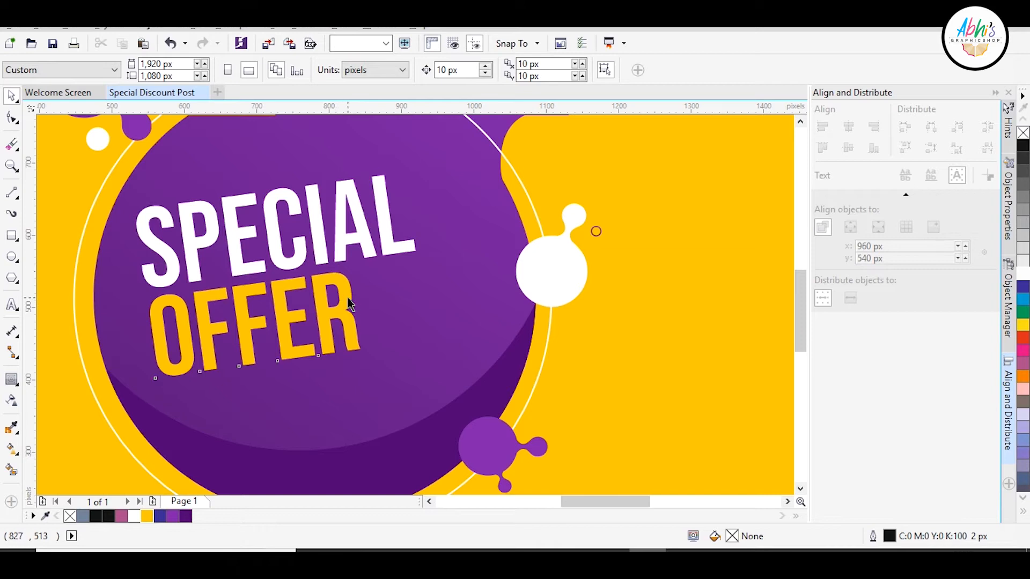
click(348, 299)
shift+click(343, 246)
scroll(357, 314, up, 1)
drag(340, 290, 349, 299)
- Fill the duplicated text with dark purple C74 M100 Y7 K35 and place it behind the original text as a shadow
click(185, 516)
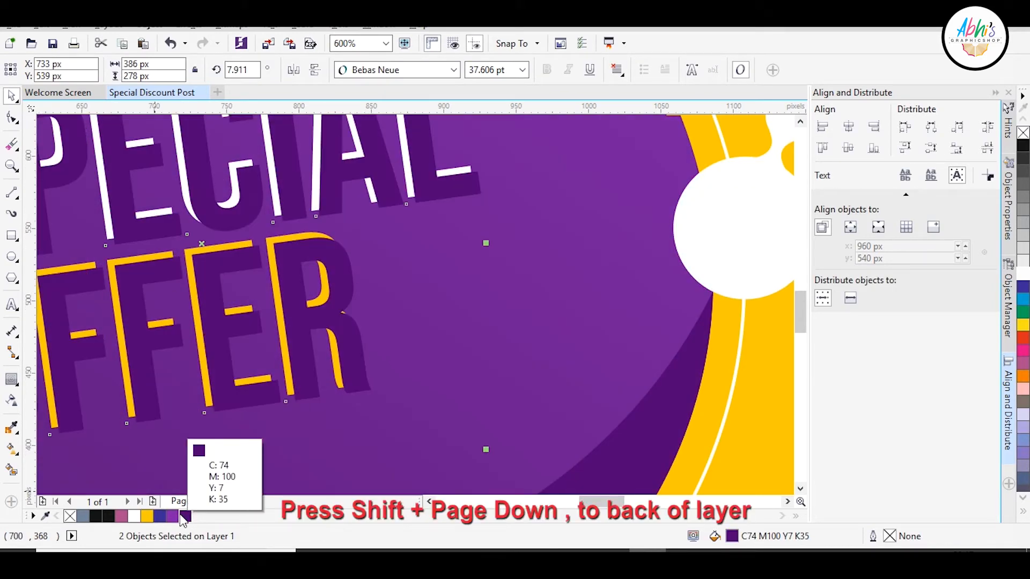
key(shift+Page_Down)
scroll(114, 359, down, 1)
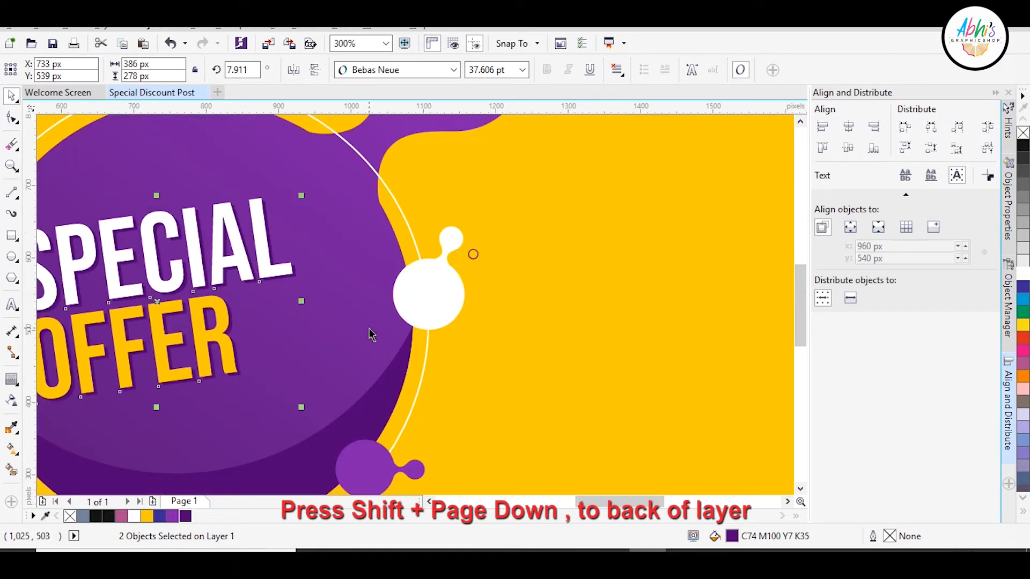
scroll(218, 322, up, 1)
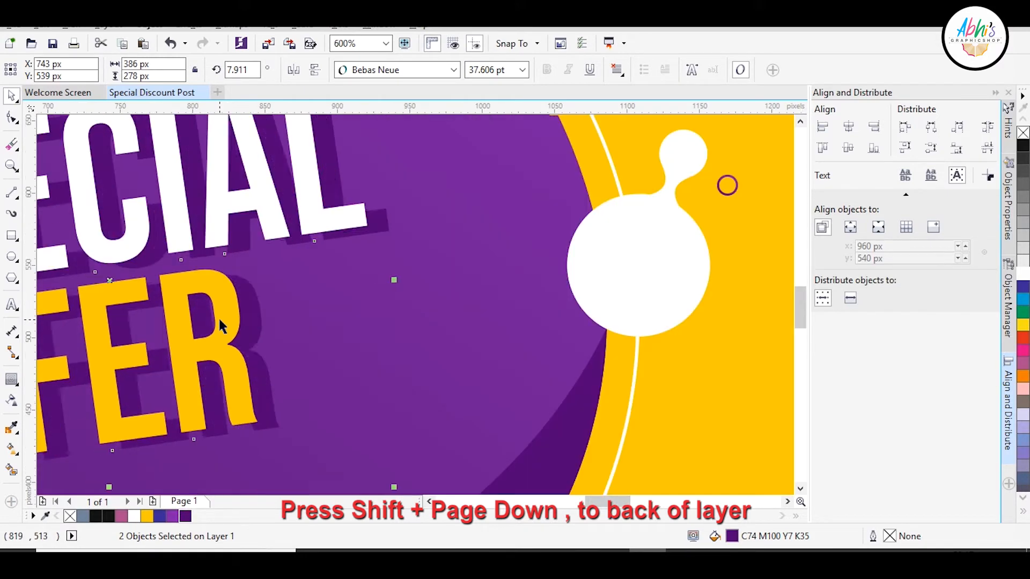
- Nudge the dark purple shadow text slightly left to tighten its offset from the SPECIAL OFFER title
scroll(202, 327, up, 1)
drag(243, 301, 248, 303)
scroll(322, 300, down, 4)
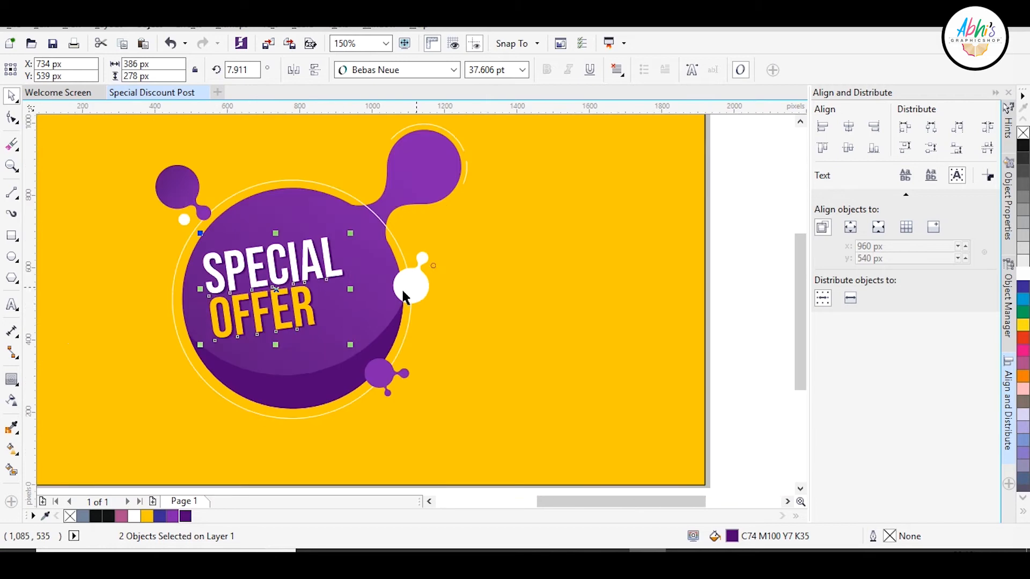
key(Escape)
scroll(335, 268, up, 1)
scroll(436, 430, up, 1)
click(12, 192)
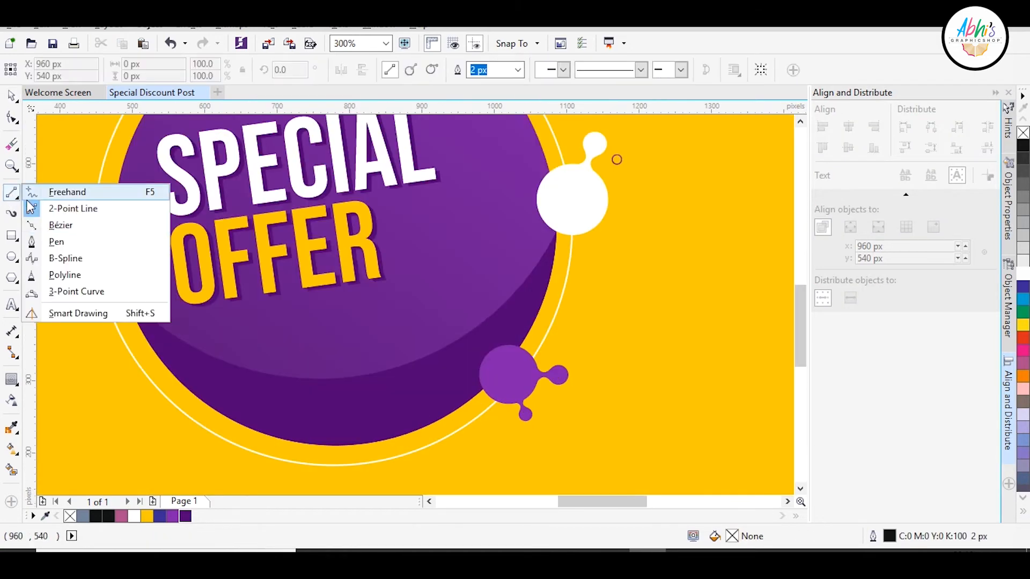
click(62, 191)
click(109, 340)
click(395, 293)
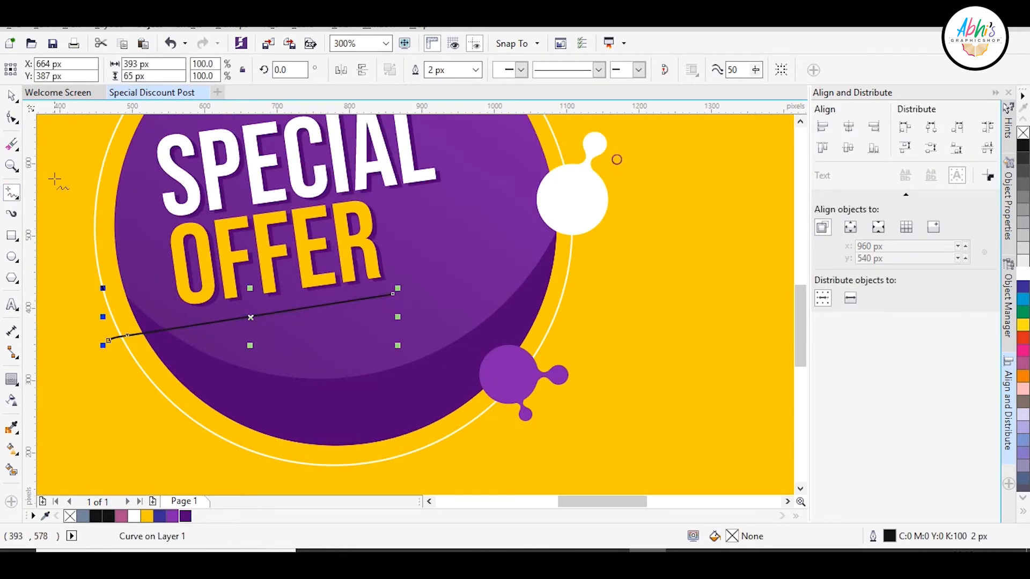
key(ctrl+z)
- Draw a closed four-sided ribbon below OFFER and a triangular fold about 93 × 46 px at its left end
click(12, 191)
click(62, 209)
mouse_move(101, 340)
mouse_down()
mouse_move(429, 288)
mouse_move(402, 378)
mouse_move(140, 393)
mouse_move(101, 340)
mouse_up()
mouse_move(147, 317)
mouse_down()
mouse_move(100, 340)
mouse_move(167, 350)
mouse_up()
drag(167, 350, 147, 317)
- Fill the triangular fold with light blue-grey C36 M20 Y9 K1 and remove its outline
click(10, 98)
click(83, 516)
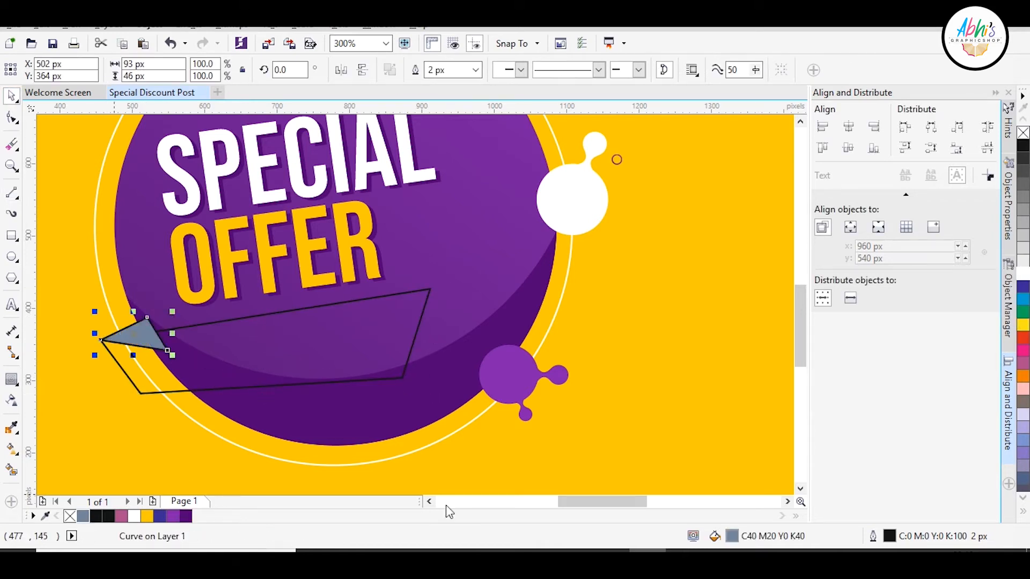
double_click(732, 536)
drag(561, 236, 540, 220)
click(948, 386)
right_click(1023, 134)
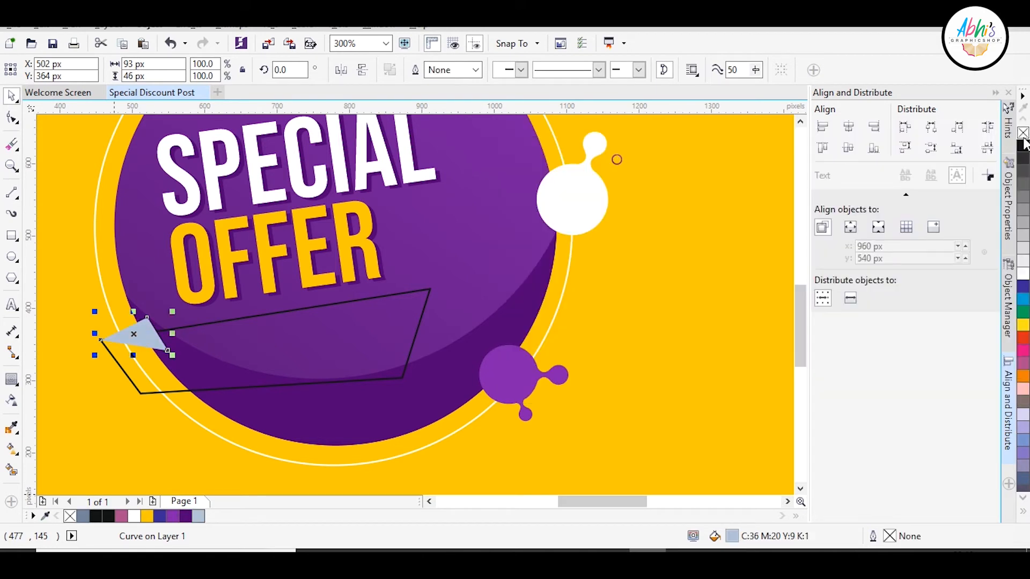
- Fill the four-sided ribbon with a very pale blue and remove its outline
key(Tab)
click(83, 515)
double_click(732, 536)
drag(539, 202, 526, 196)
click(948, 386)
right_click(1021, 134)
- Place a copy of the yellow OFFER text over the pale ribbon
drag(229, 271, 265, 380)
right_click(265, 380)
double_click(332, 341)
key(ctrl+a)
text(SHOP NOW)
key(ctrl+space)
key(ctrl+z)
- Replace the copied text on the ribbon with "UPTO 50%*"
double_click(207, 345)
key(ctrl+a)
text(UPTO 50%)
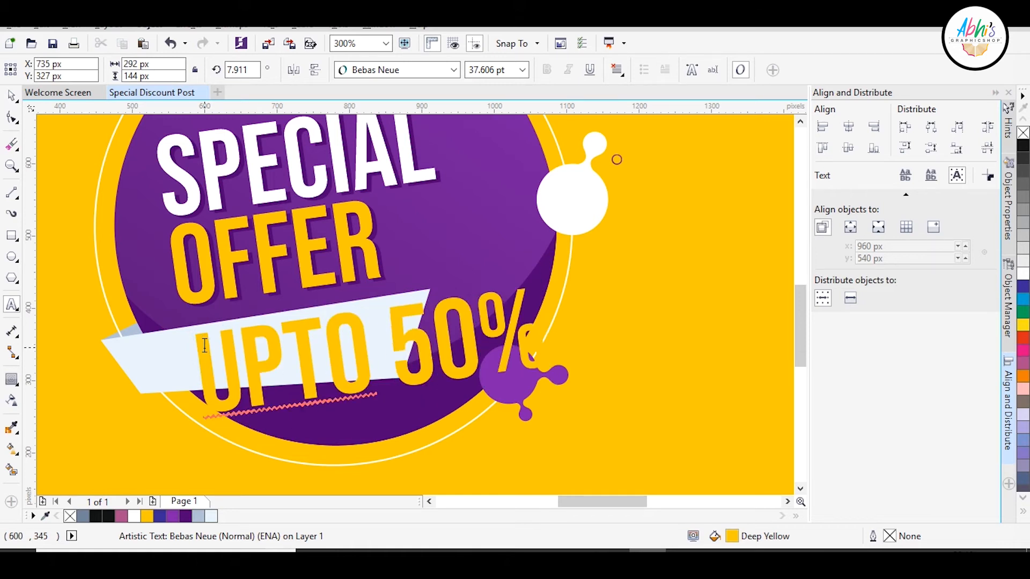
key(ctrl+space)
- Shrink the UPTO 50%* text to about 14.5 pt inside the ribbon and fill it with purple C66 M93 Y0 K0
drag(594, 417, 349, 333)
drag(225, 304, 223, 346)
click(173, 516)
- Change OFFER and its shadow copy to "DISCOUNT", keeping the dark purple shadow behind the yellow text
double_click(262, 252)
key(ctrl+a)
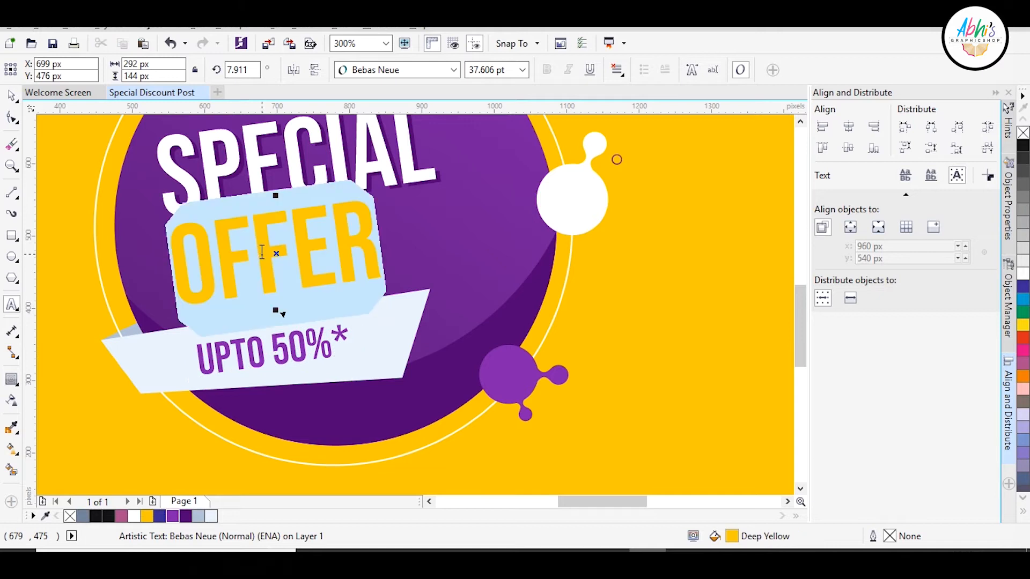
text(DISCOUNT)
key(ctrl+space)
click(334, 295)
scroll(334, 295, up, 3)
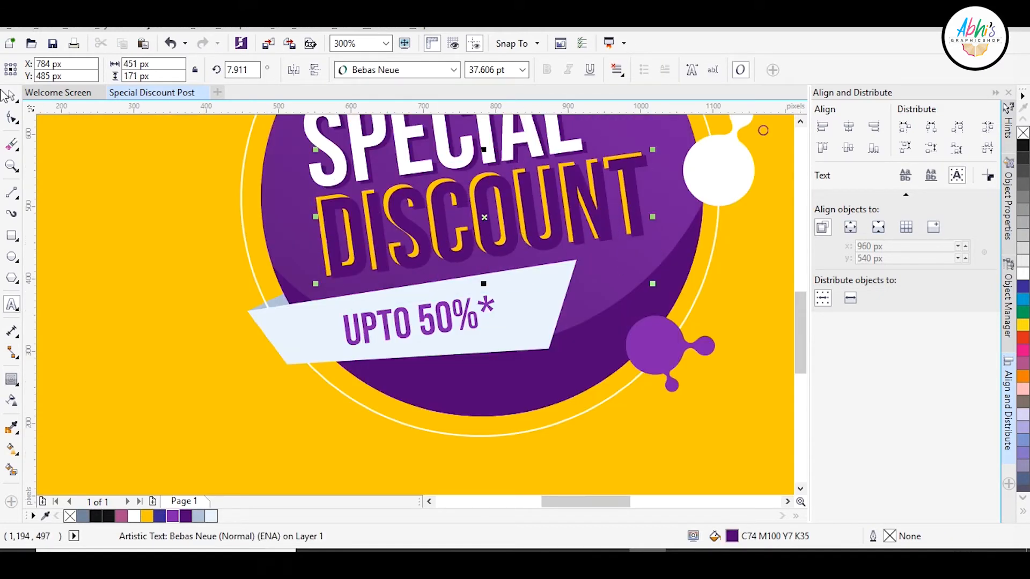
scroll(568, 301, down, 2)
click(566, 295)
- Recolor only the asterisk of the UPTO 50%* text red
scroll(379, 318, up, 1)
double_click(402, 313)
drag(404, 311, 423, 317)
click(1022, 171)
click(11, 96)
scroll(296, 363, down, 2)
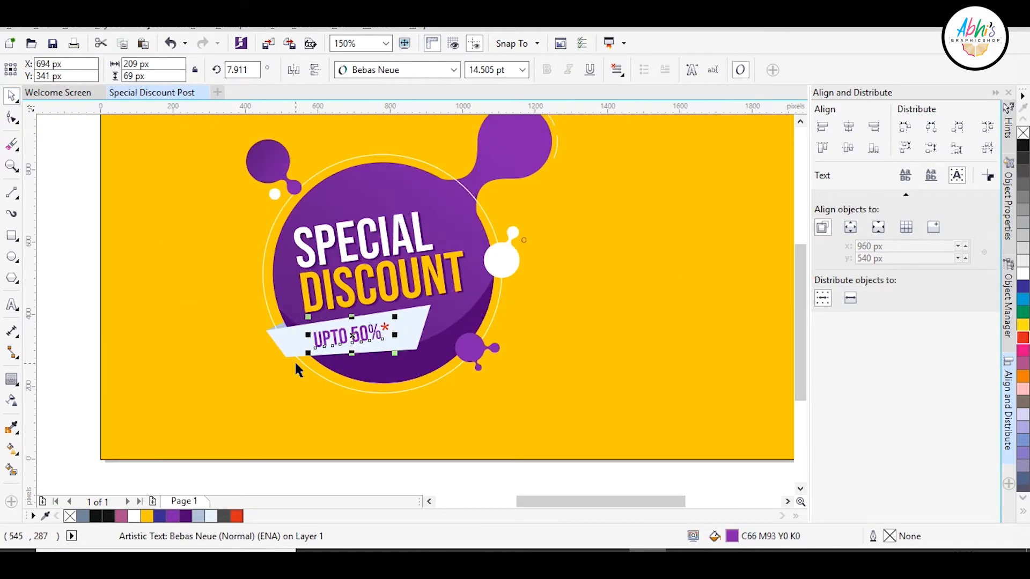
click(216, 474)
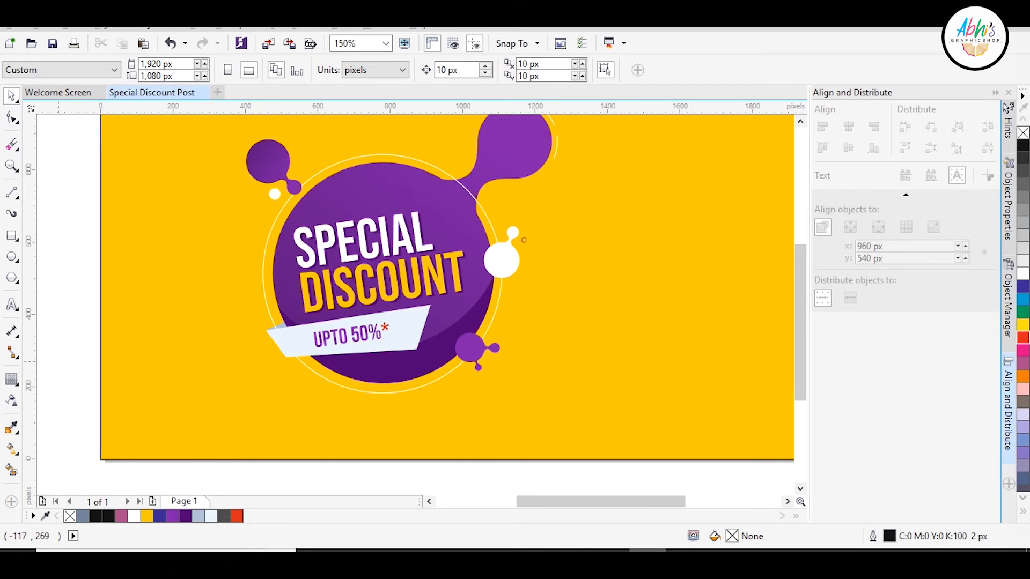
- Enlarge the small purple blob at the large circle's lower right to about 189 × 161 px
scroll(570, 425, down, 2)
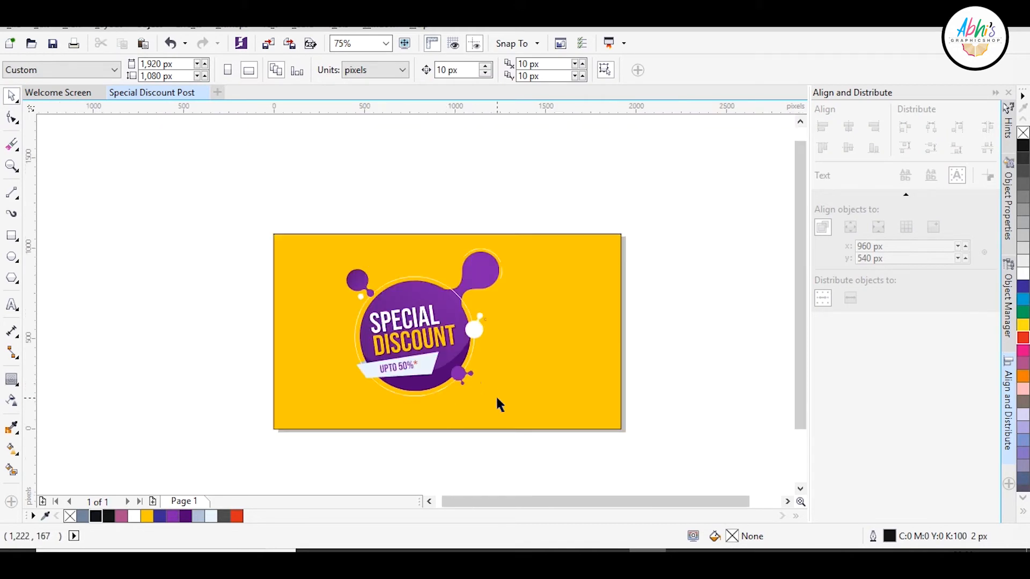
scroll(450, 378, up, 1)
click(485, 369)
drag(515, 344, 530, 334)
scroll(539, 169, down, 1)
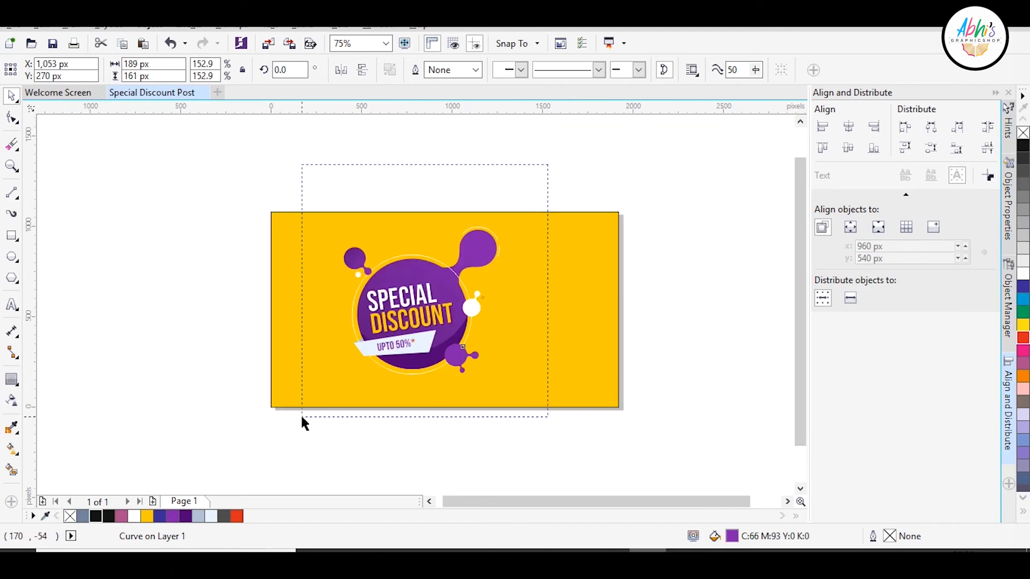
- Group all the badge artwork and center the group on the page
drag(302, 421, 288, 391)
key(ctrl+g)
key(p)
click(600, 166)
scroll(497, 397, up, 1)
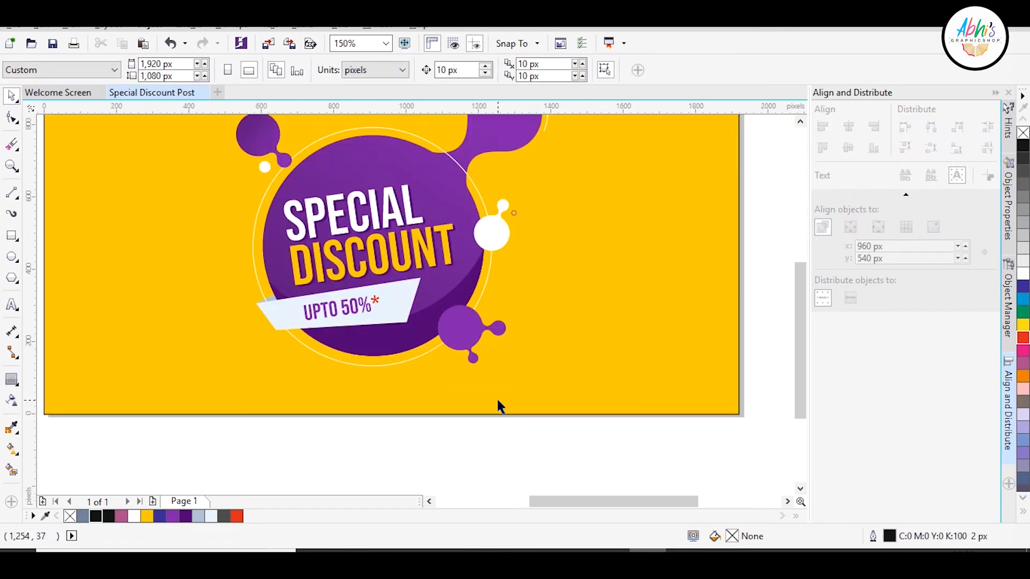
scroll(432, 338, down, 1)
scroll(432, 338, up, 1)
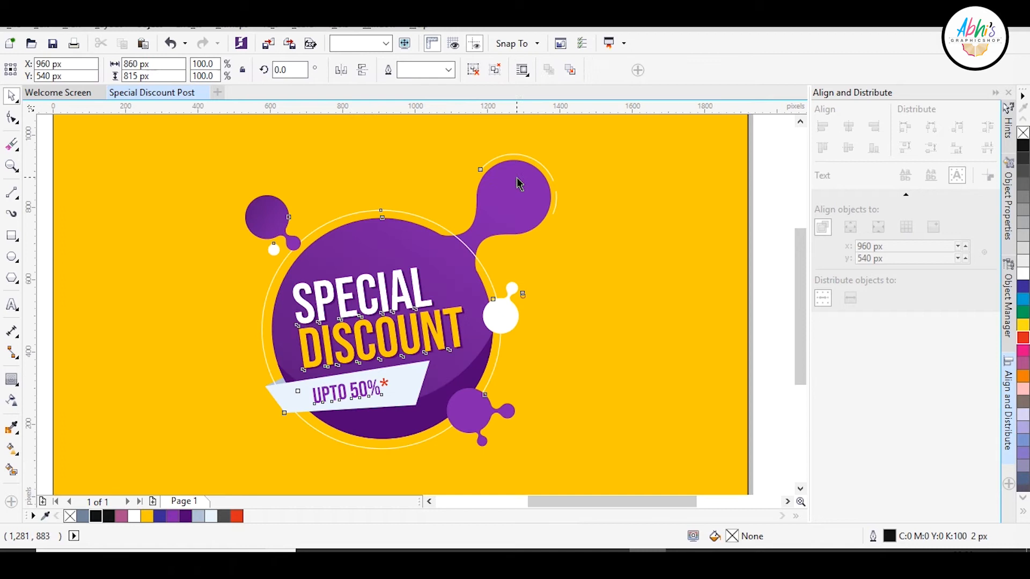
- Scale the badge group down slightly and move it a little higher on the page
click(520, 179)
drag(570, 152, 551, 153)
scroll(468, 172, down, 1)
drag(451, 231, 450, 224)
click(460, 141)
- Draw a flat ellipse about 483 × 33 px beneath the badge, filled with orange C0 M60 Y100 K0 and without outline
scroll(458, 270, up, 1)
click(12, 260)
drag(314, 341, 500, 364)
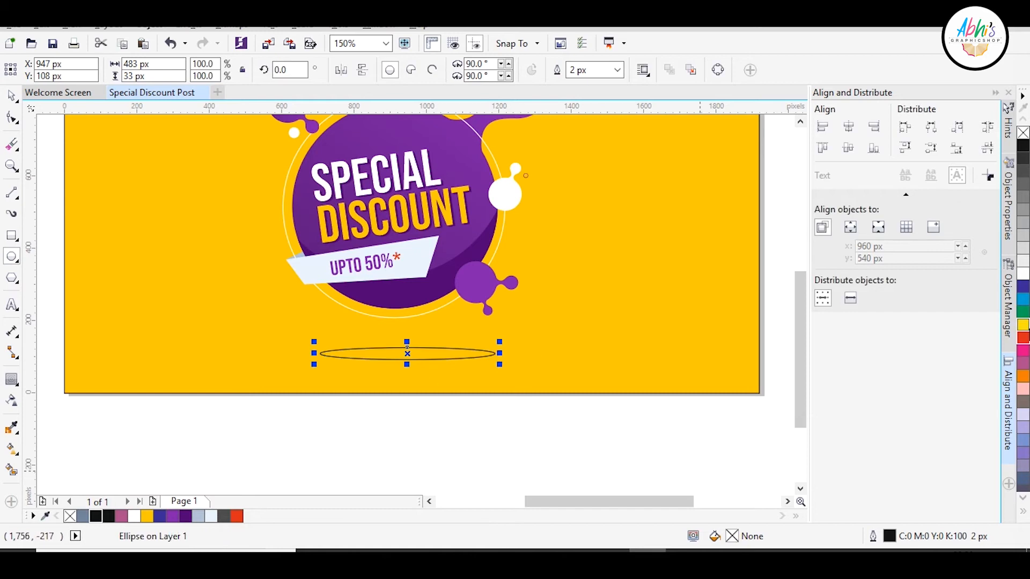
click(1022, 379)
right_click(1023, 133)
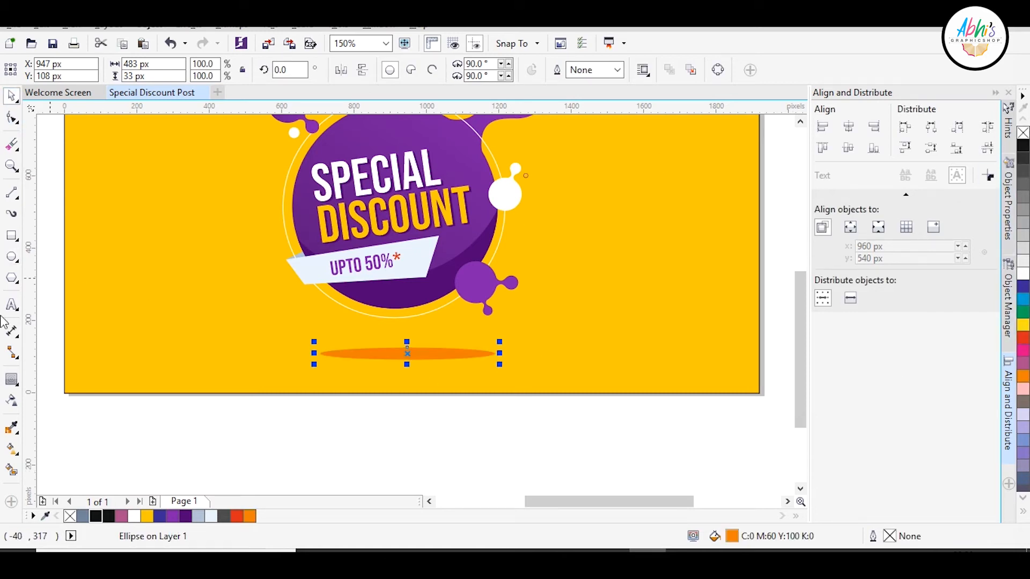
- Apply an elliptical fountain transparency to the orange ellipse so its edges fade out like a ground shadow
click(12, 400)
click(52, 70)
click(294, 71)
click(11, 95)
click(403, 454)
scroll(403, 453, down, 2)
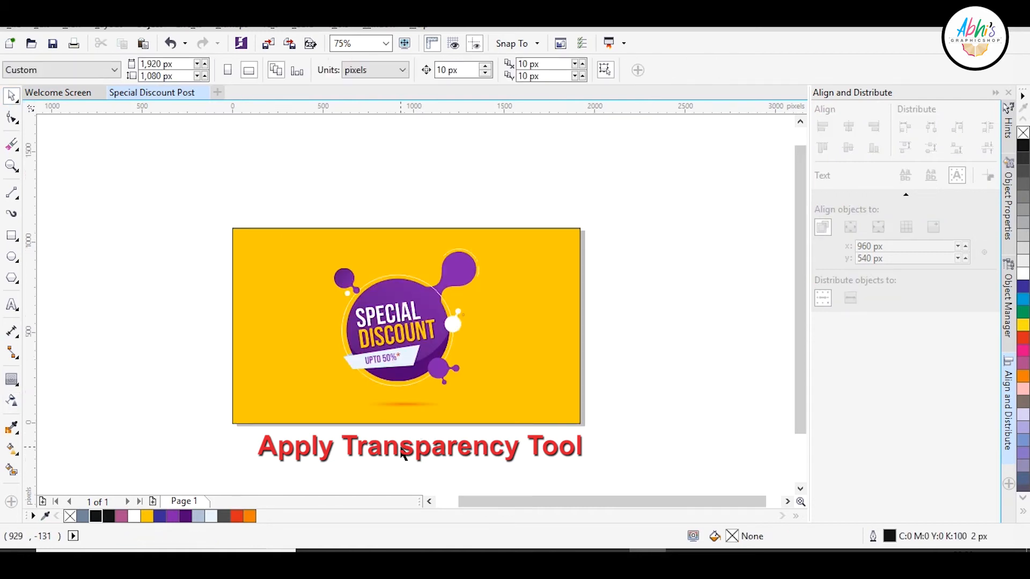
- Draw a straight diagonal line about 2,354 × 1,333 px across the page, extending beyond its opposite corners
key(ctrl+a)
click(306, 440)
click(12, 192)
drag(189, 203, 616, 444)
click(11, 95)
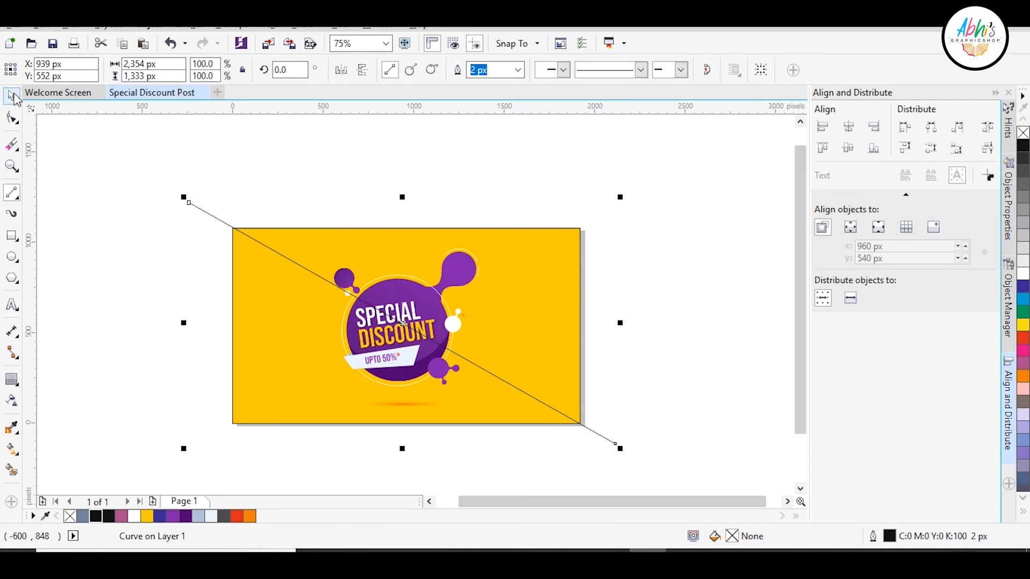
- Create a copy of the diagonal line rotated by a small angle about its center
click(343, 71)
shift+click(192, 206)
click(189, 203)
click(179, 217)
click(195, 207)
shift+click(212, 432)
click(212, 432)
drag(185, 448, 215, 468)
right_click(215, 467)
- Repeat the rotated duplication until the lines form a full circle of rays around the page center
key(ctrl+r)
key(ctrl+r)
key(ctrl+r)
key(ctrl+r)
key(ctrl+r)
key(ctrl+r)
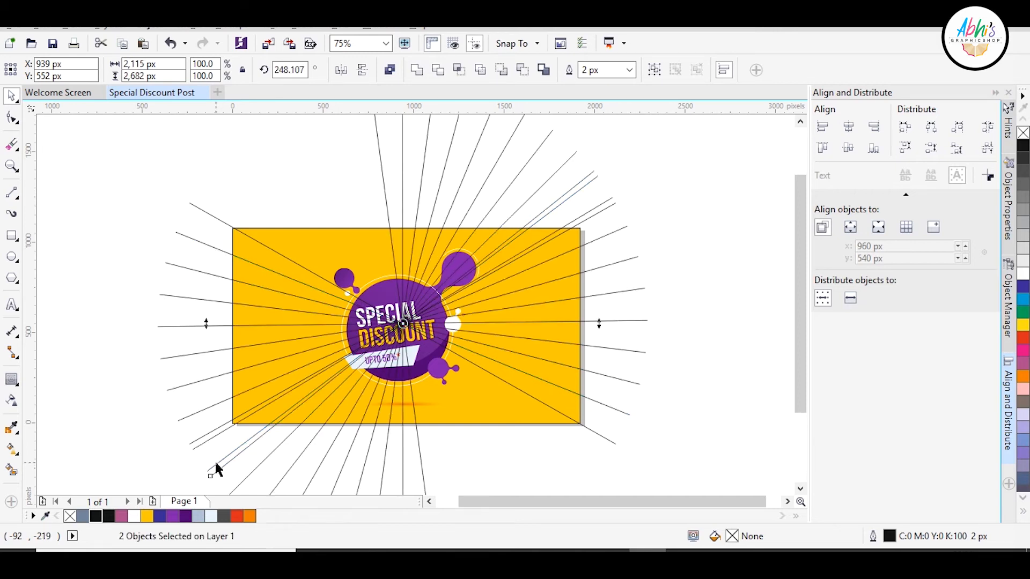
click(199, 208)
key(ctrl+r)
key(ctrl+r)
key(ctrl+r)
key(ctrl+r)
key(ctrl+r)
key(ctrl+r)
key(ctrl+r)
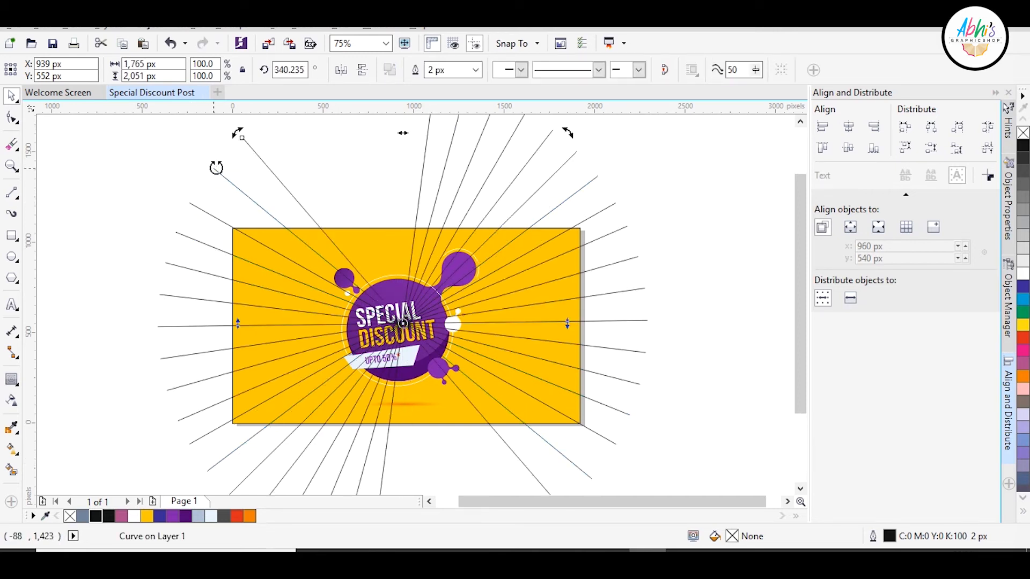
click(161, 168)
- Bring the yellow background above the badge and Smart Fill every other wedge between the rays with blue-grey C40 M20 Y0 K40
click(500, 237)
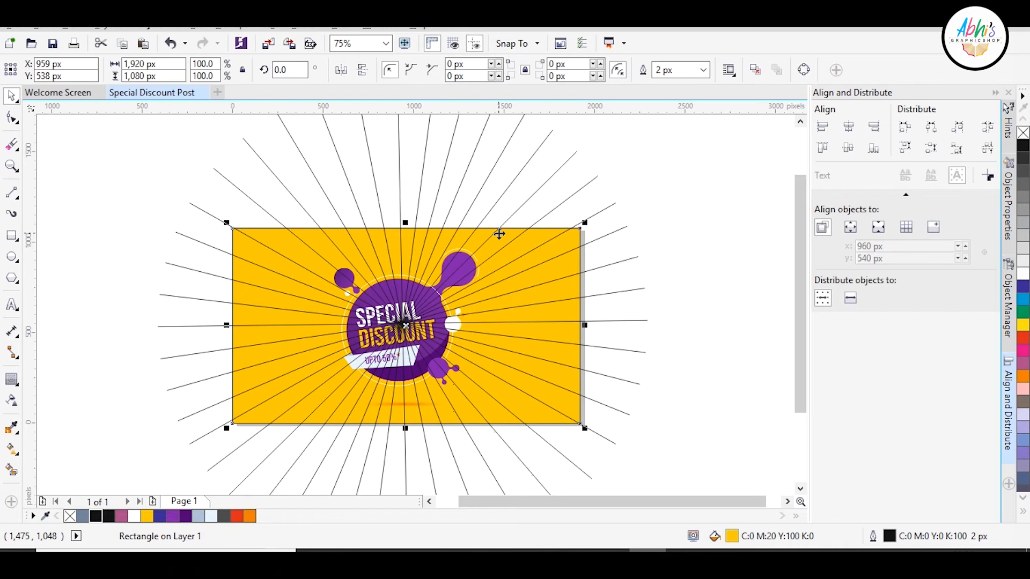
key(shift+Page_Up)
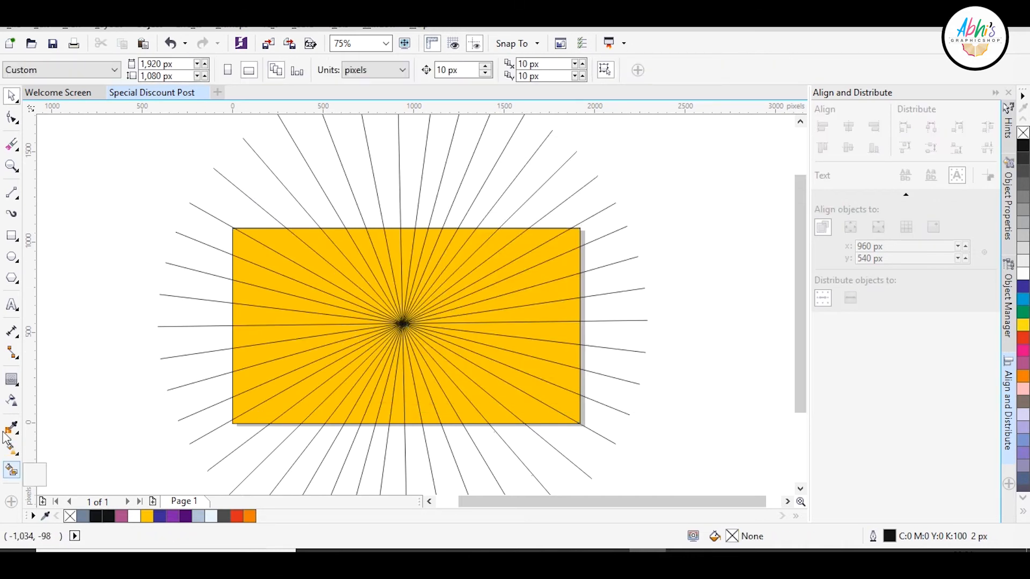
click(11, 469)
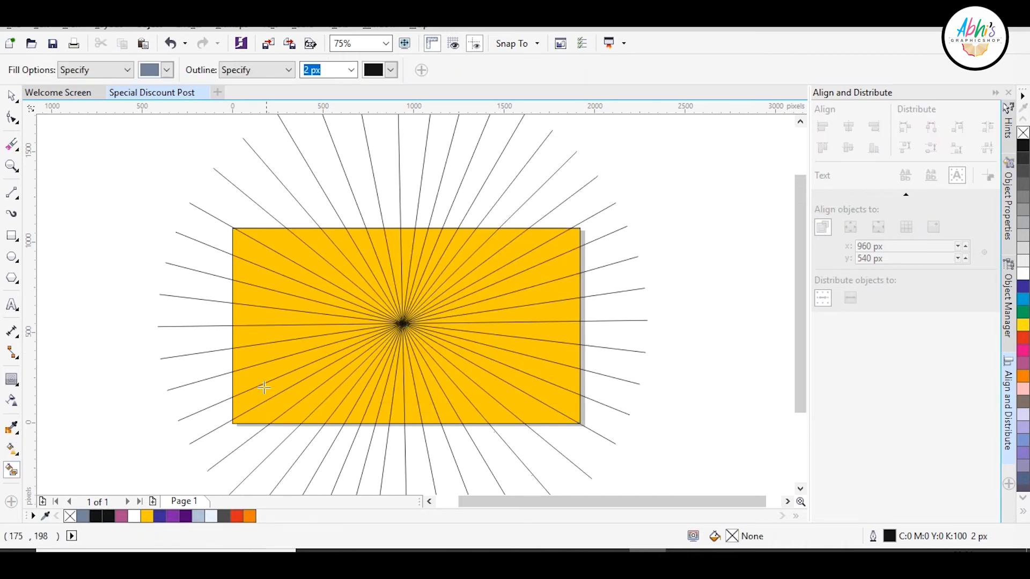
click(272, 410)
click(265, 374)
click(267, 334)
click(270, 298)
click(274, 266)
click(321, 238)
click(421, 233)
click(449, 234)
click(475, 235)
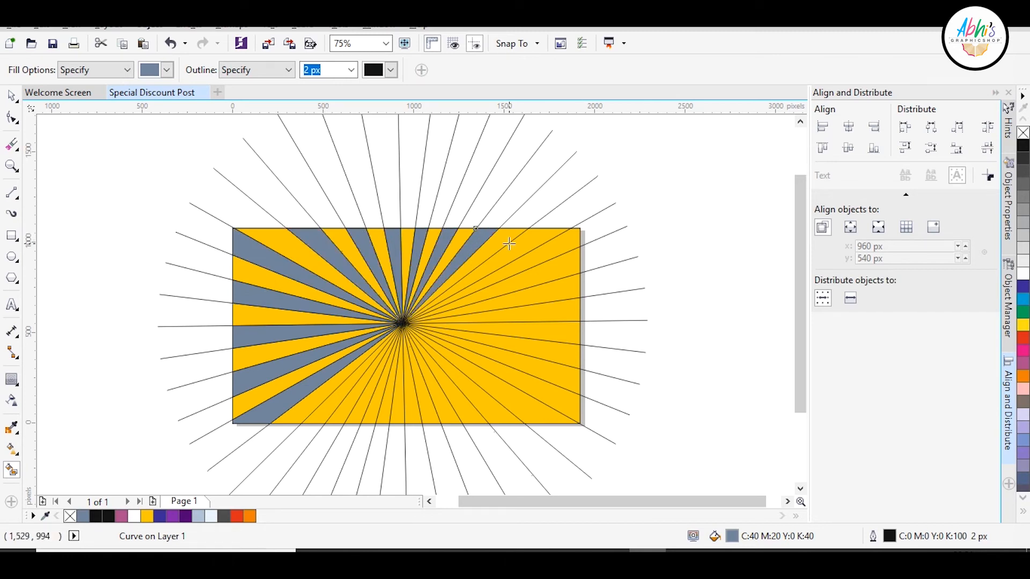
click(509, 244)
click(537, 275)
click(540, 317)
click(538, 348)
click(528, 384)
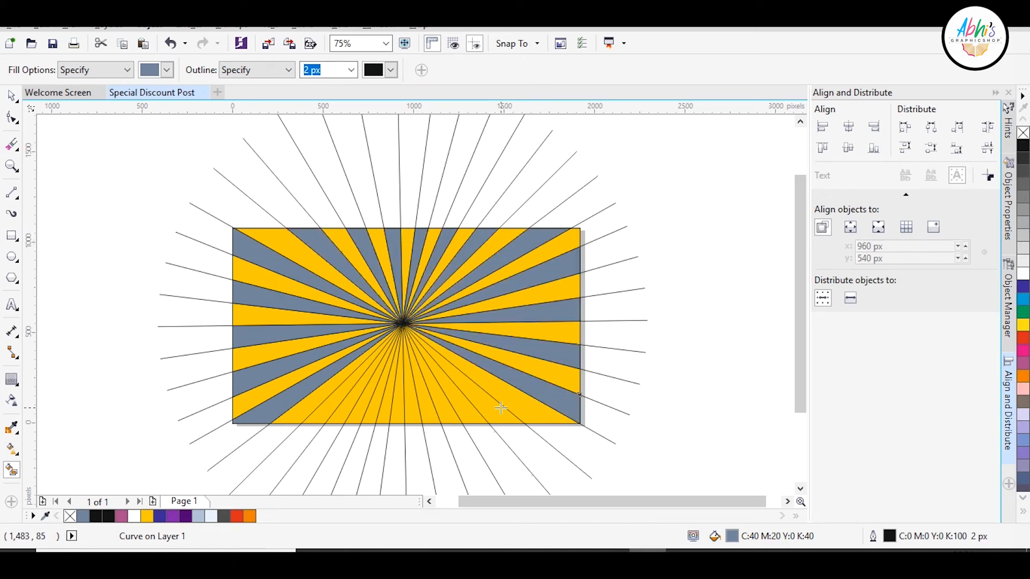
click(359, 407)
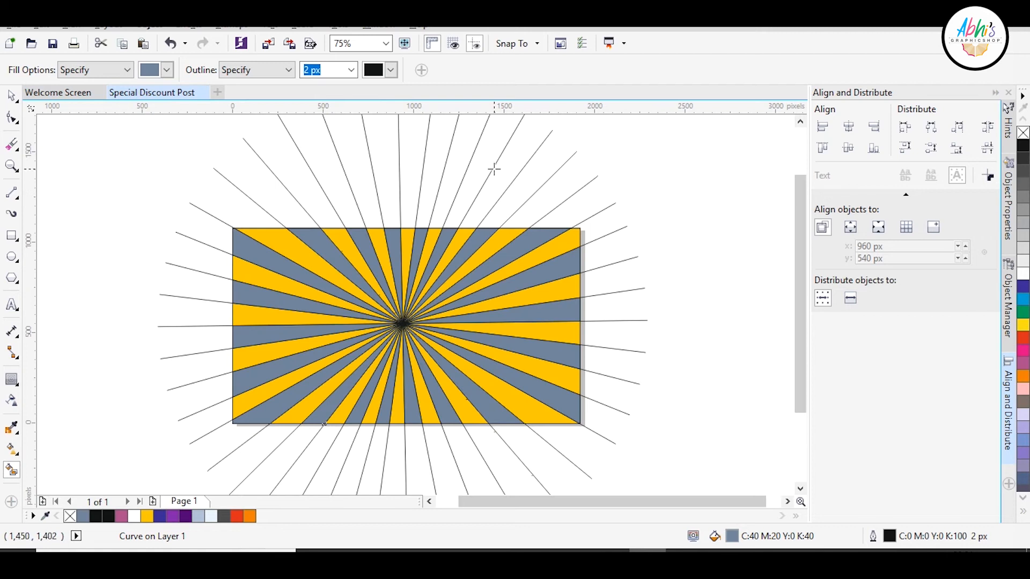
key(space)
click(462, 184)
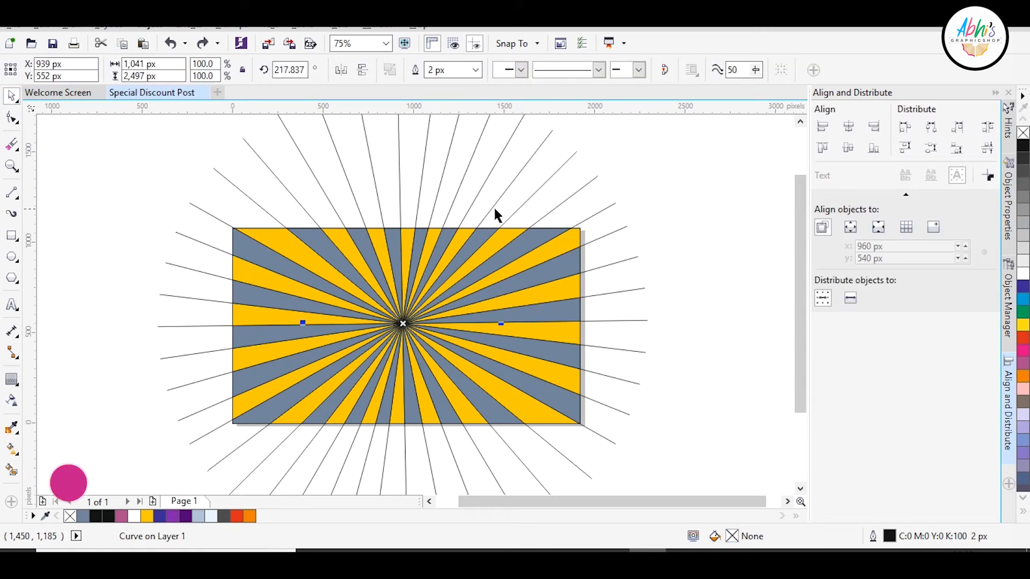
click(100, 149)
double_click(190, 204)
click(11, 98)
scroll(384, 281, down, 1)
key(ctrl+a)
scroll(386, 337, up, 1)
drag(586, 148, 204, 382)
key(ctrl+g)
drag(585, 144, 204, 402)
key(Delete)
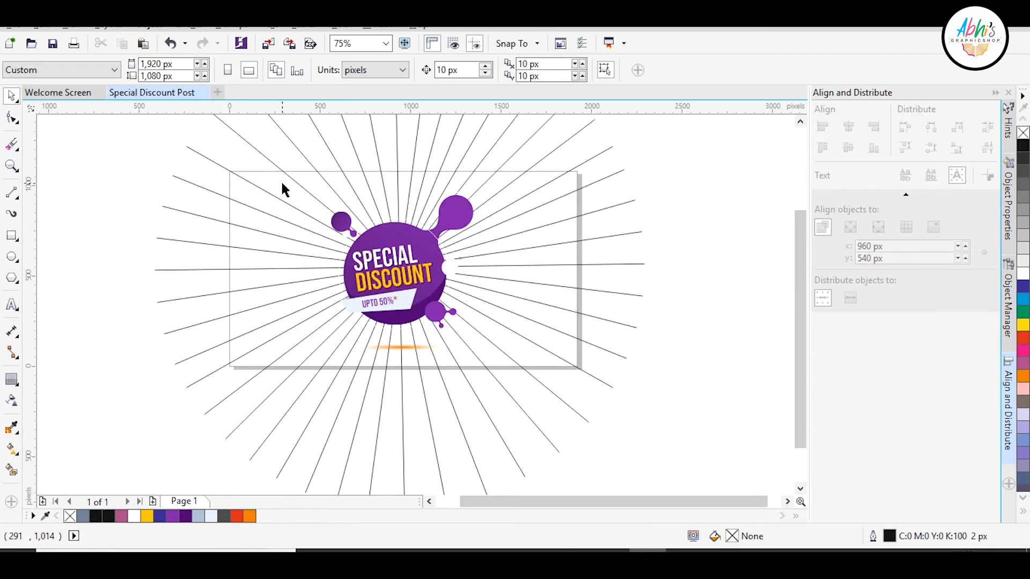
key(ctrl+z)
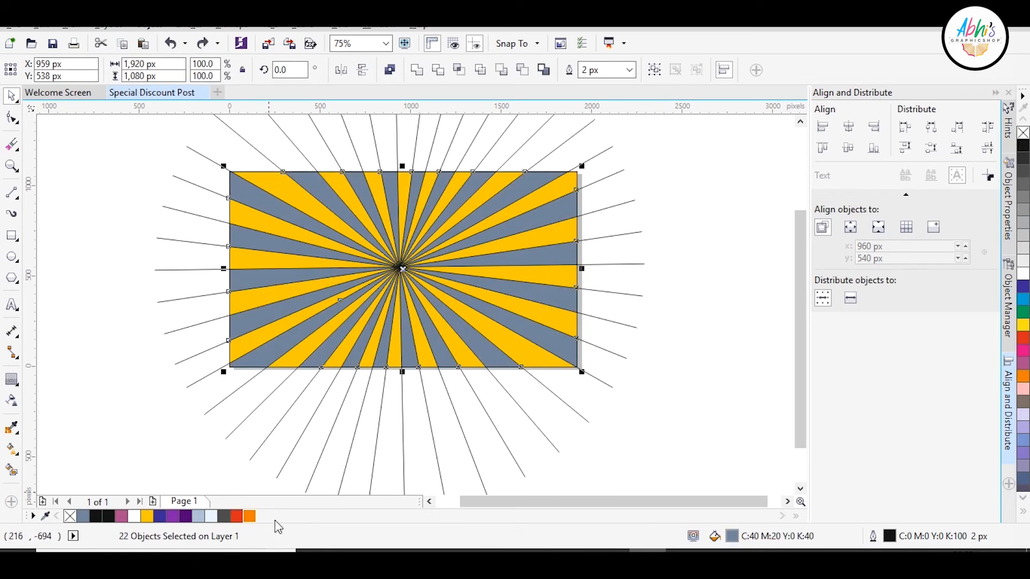
- Fill the selected blue-grey wedges with orange and apply a uniform transparency of 75
click(249, 516)
click(11, 400)
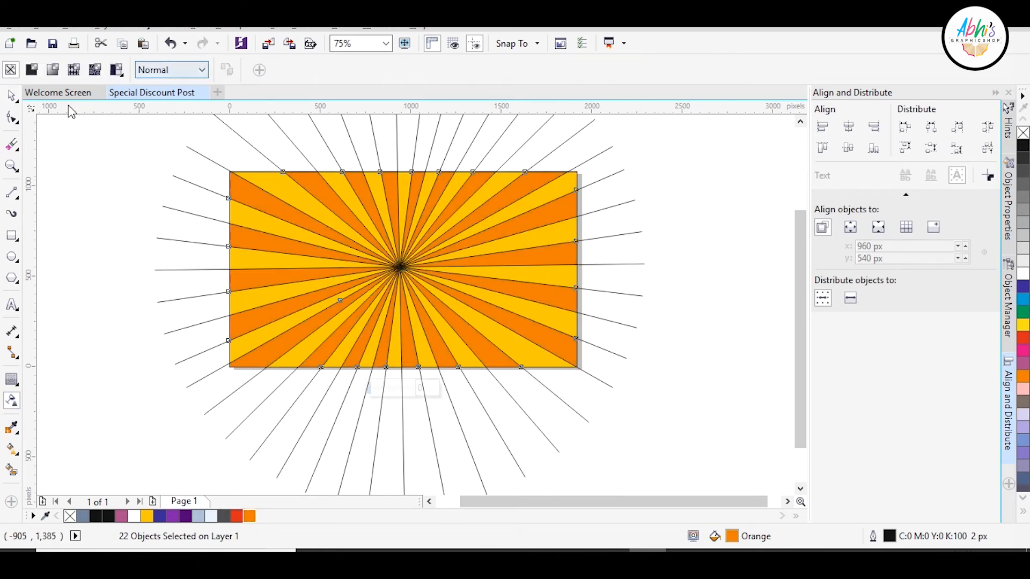
click(32, 69)
text(75)
key(Return)
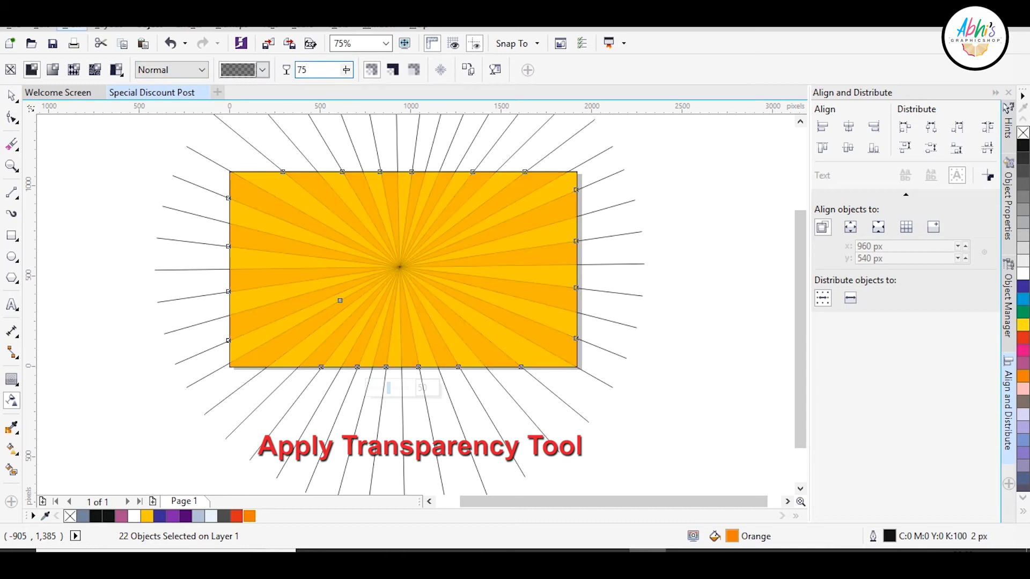
- Remove the wedges' outlines and set their uniform transparency to 85
right_click(1021, 133)
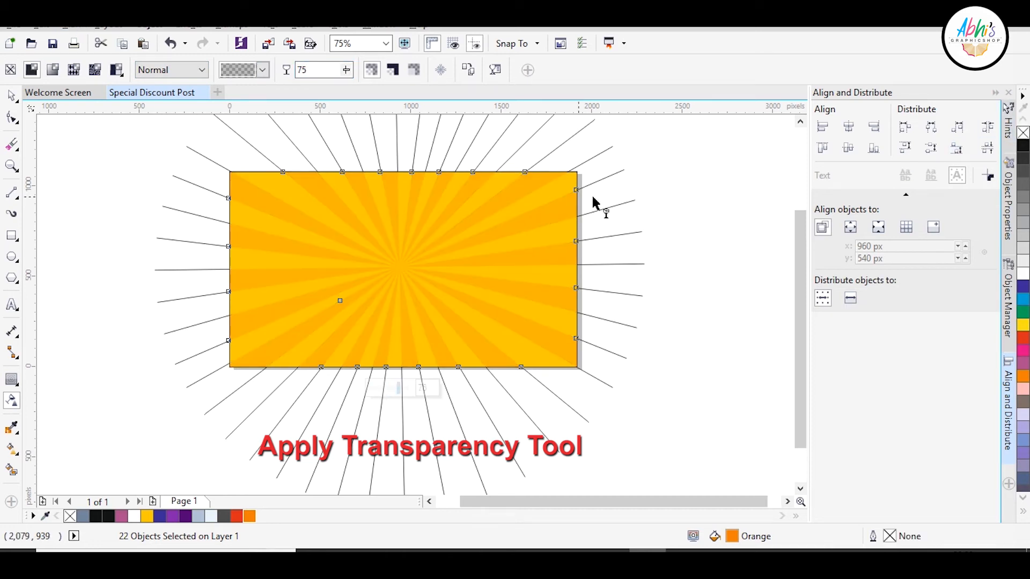
text(85)
key(Return)
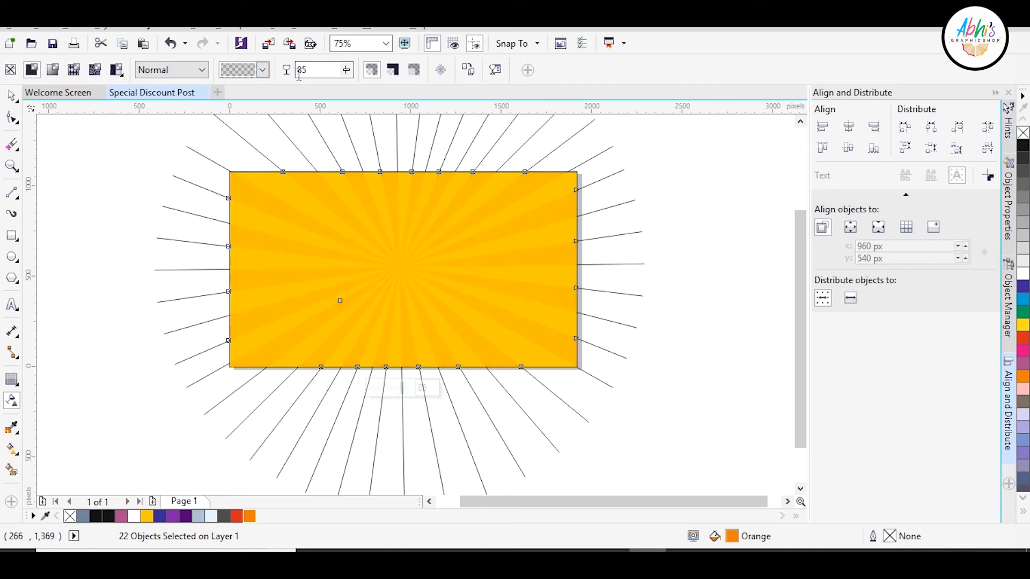
click(59, 141)
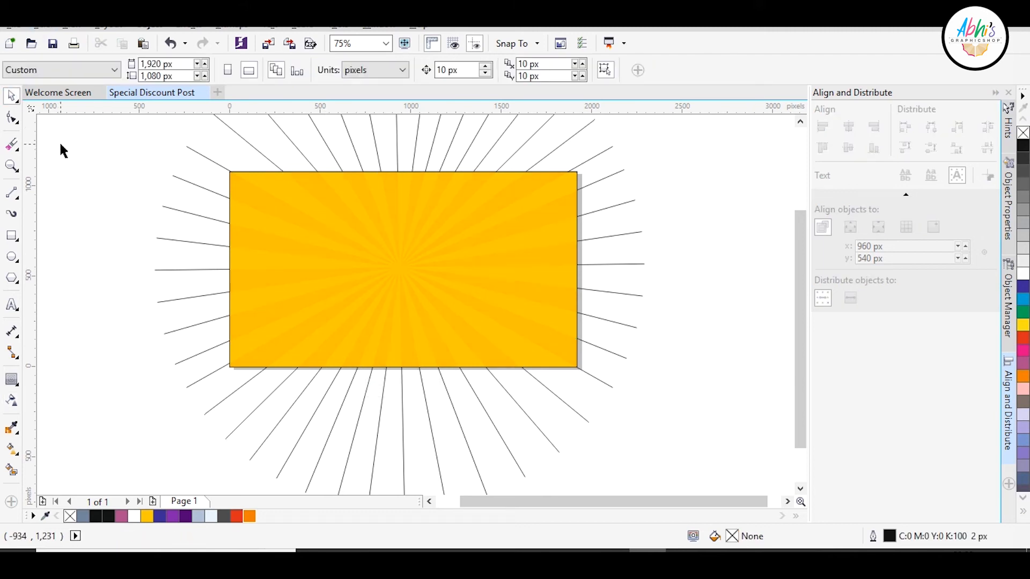
- Send the yellow background rectangle to the back, behind the badge
click(556, 215)
key(shift+Page_Down)
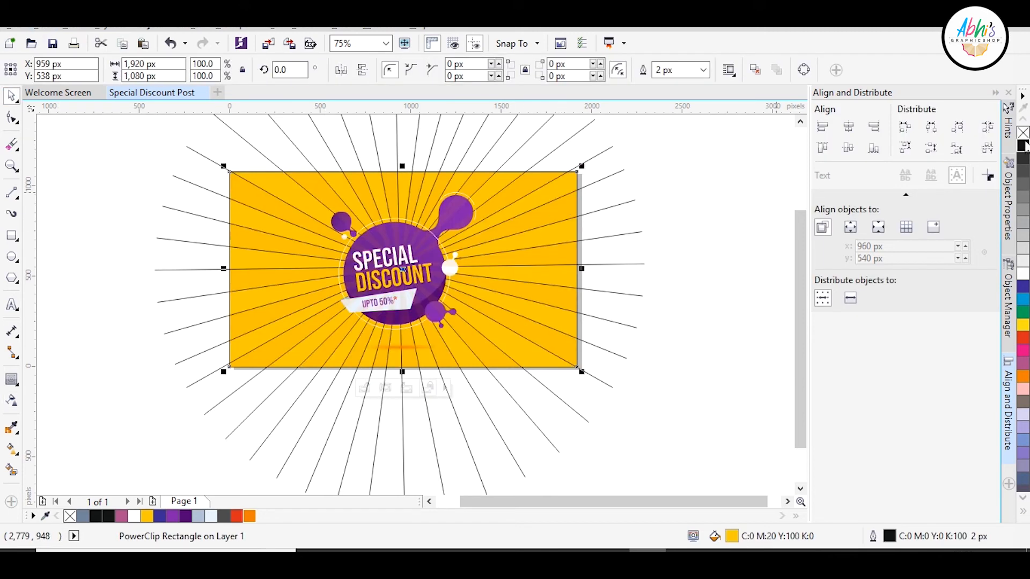
- Remove the yellow background's outline and delete every other ray line of the sunburst
right_click(1020, 135)
click(598, 156)
key(Delete)
click(624, 203)
key(Delete)
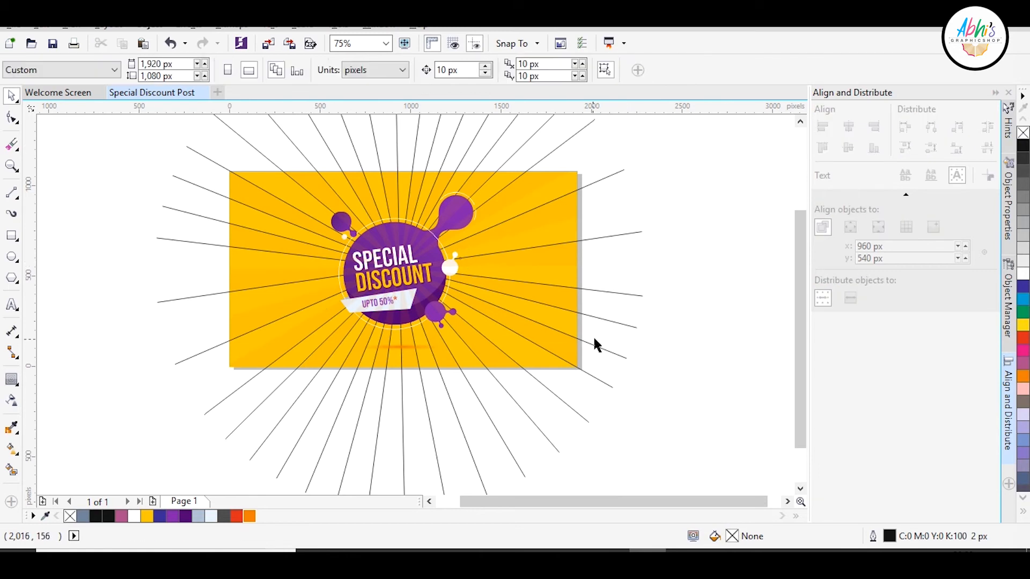
key(ctrl+z)
click(472, 455)
key(ctrl+z)
click(563, 401)
key(ctrl+z)
click(619, 323)
key(Delete)
click(582, 417)
key(Delete)
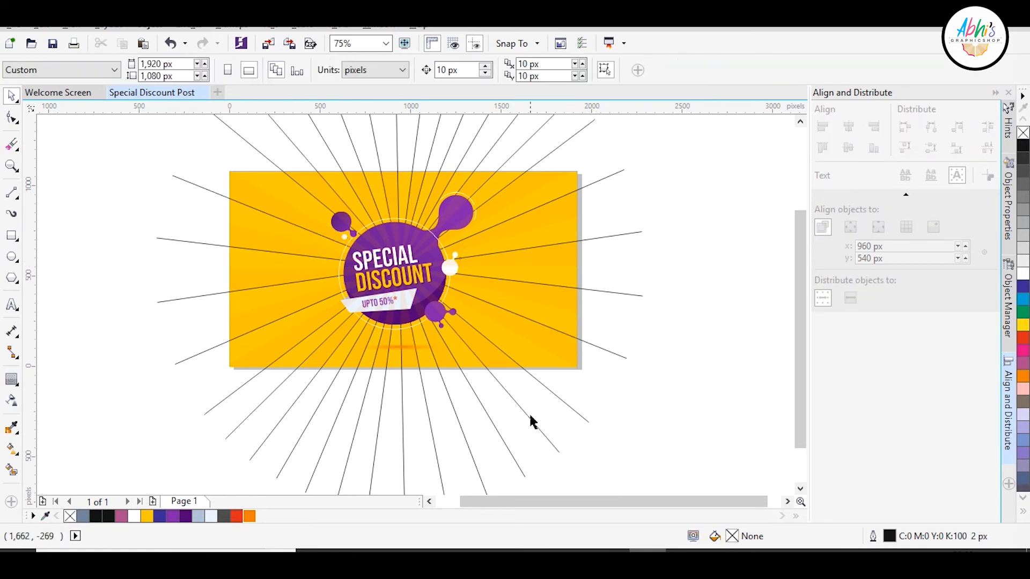
key(ctrl+z)
key(ctrl+z)
key(ctrl+z)
key(Delete)
click(347, 462)
key(Delete)
click(301, 435)
key(Delete)
click(267, 399)
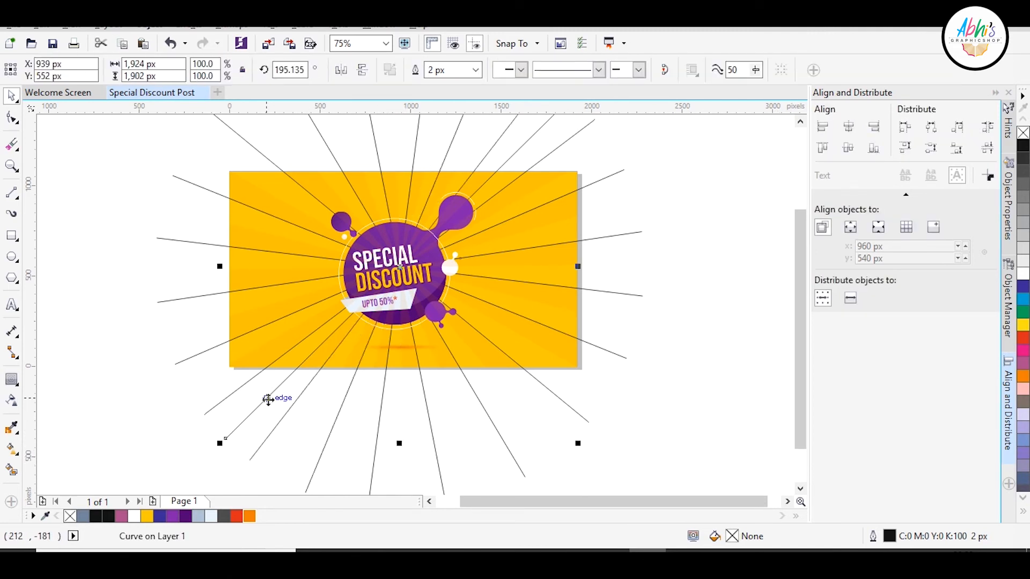
key(Delete)
- Reorder the objects so the remaining ray lines lie in front of the badge
click(489, 214)
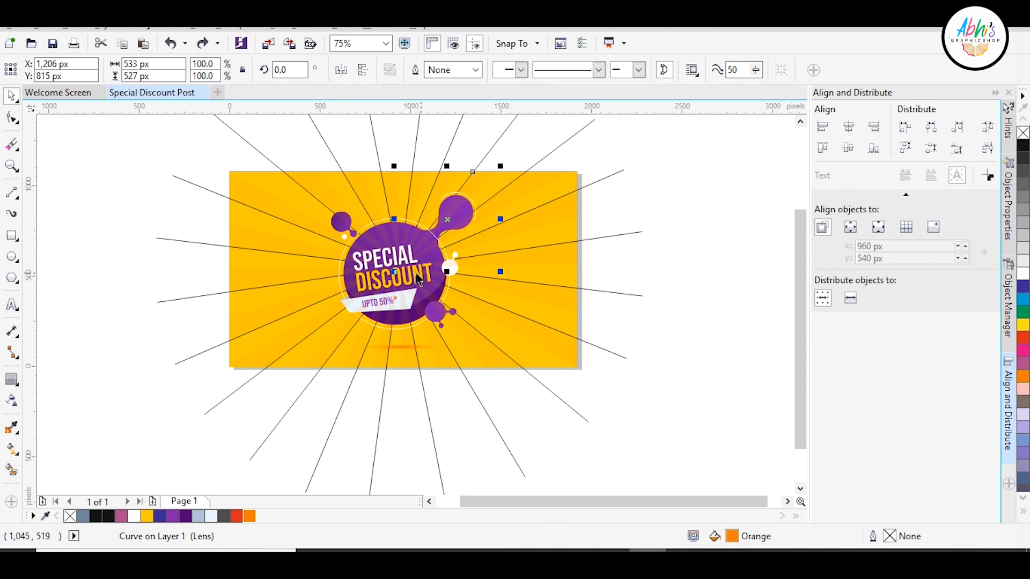
drag(349, 314, 219, 377)
key(shift+Page_Down)
click(254, 262)
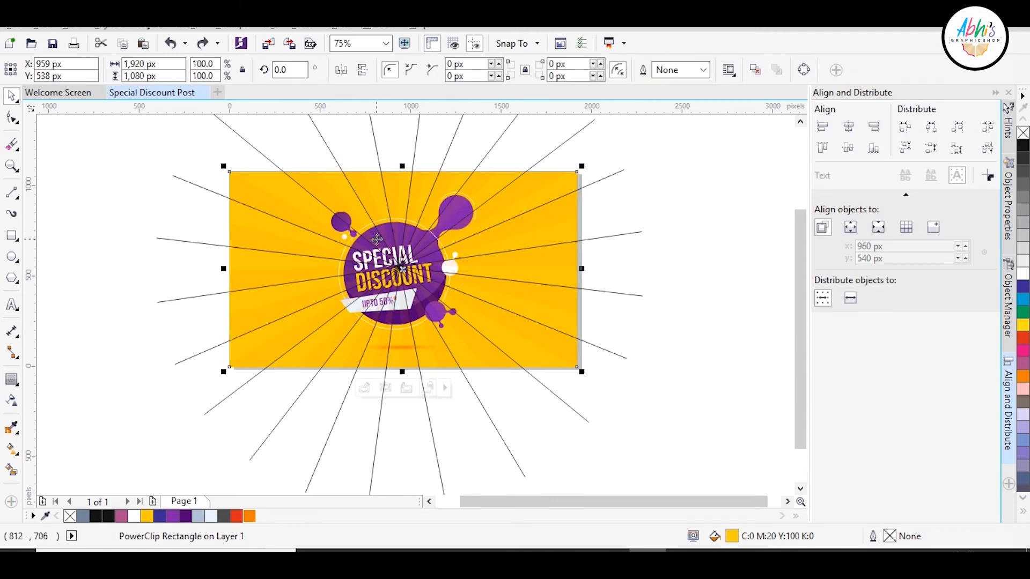
- Add a page-sized 1,920 × 1,080 px white rectangle above the artwork, directly beneath the ray lines
double_click(12, 235)
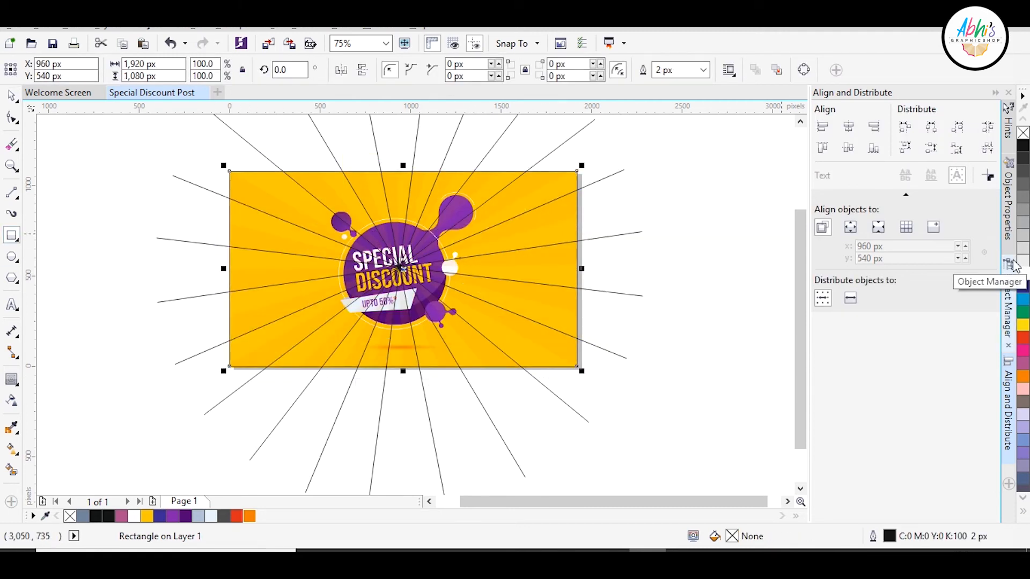
click(1022, 273)
click(12, 95)
key(ctrl+Page_Down)
click(695, 243)
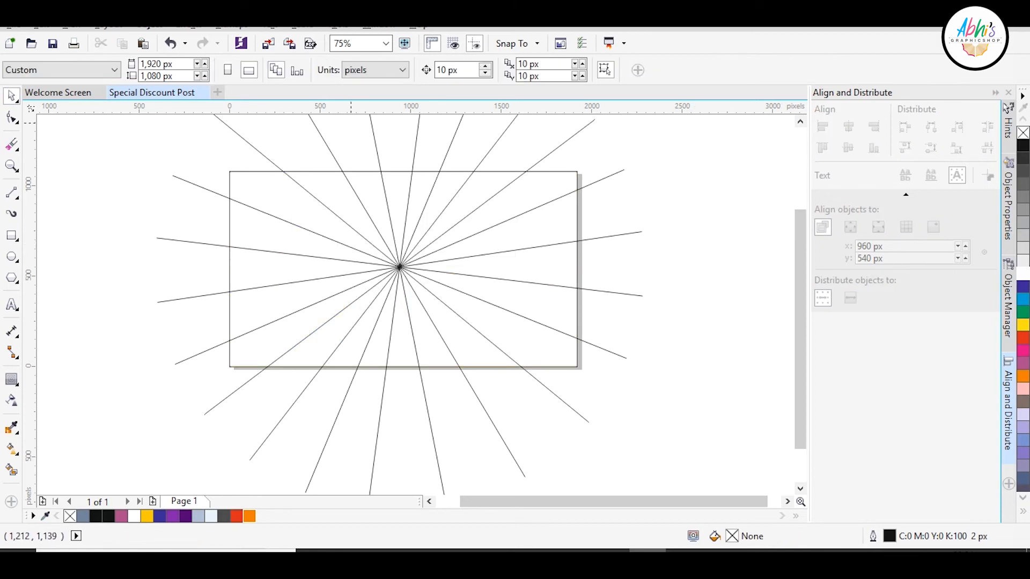
- Draw a small circle about 17 px wide beside the page, filled red with no outline
click(12, 256)
scroll(579, 244, down, 1)
scroll(660, 211, up, 2)
drag(524, 207, 531, 213)
click(1022, 261)
right_click(1022, 132)
click(236, 516)
scroll(532, 216, up, 1)
key(Escape)
click(11, 95)
- Scale the small red circle down to about 9 px
scroll(271, 216, down, 1)
drag(399, 209, 412, 210)
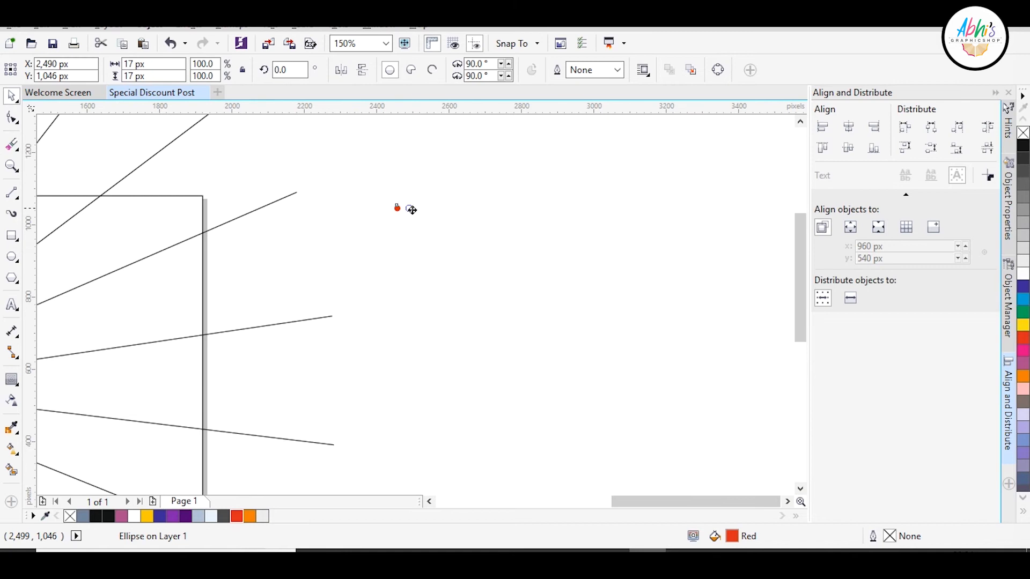
scroll(407, 192, up, 2)
drag(465, 231, 458, 236)
- Copy the red dot a short distance sideways and repeat the duplication into a horizontal row about 3,981 px long
drag(445, 252, 492, 253)
right_click(492, 253)
scroll(295, 226, down, 2)
key(ctrl+r)
key(ctrl+r)
key(ctrl+r)
key(ctrl+r)
key(ctrl+r)
key(ctrl+r)
key(ctrl+r)
key(ctrl+r)
key(ctrl+r)
key(ctrl+r)
key(ctrl+r)
key(ctrl+r)
key(ctrl+r)
key(ctrl+r)
key(ctrl+r)
key(ctrl+r)
key(ctrl+r)
key(ctrl+r)
key(ctrl+r)
key(ctrl+r)
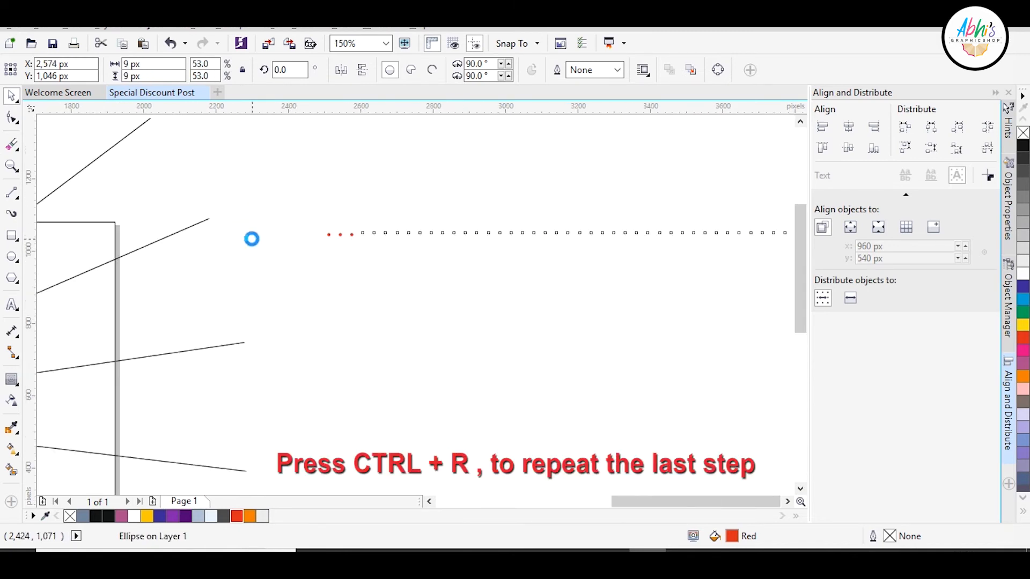
scroll(268, 244, down, 5)
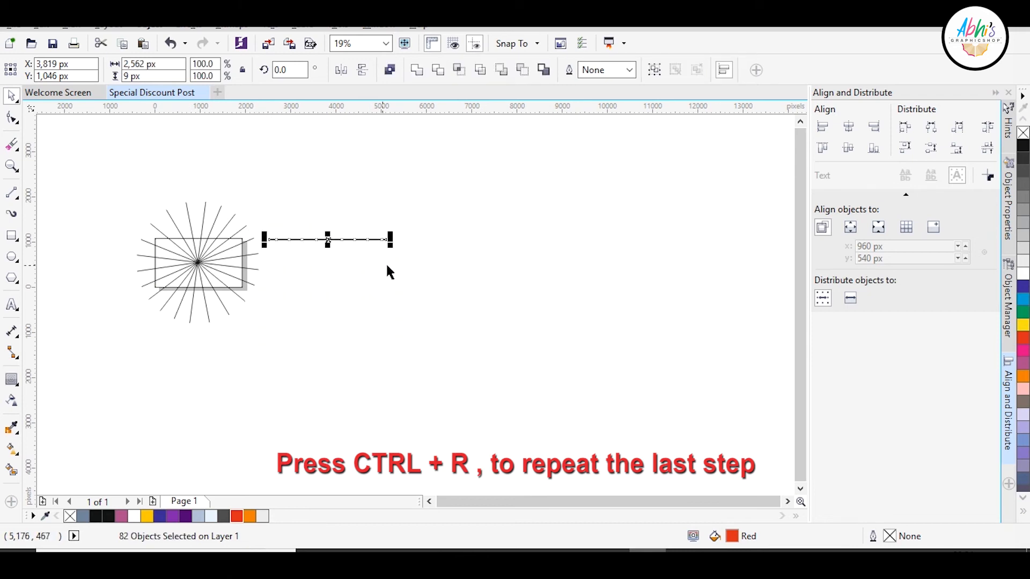
scroll(386, 269, up, 2)
drag(470, 232, 450, 275)
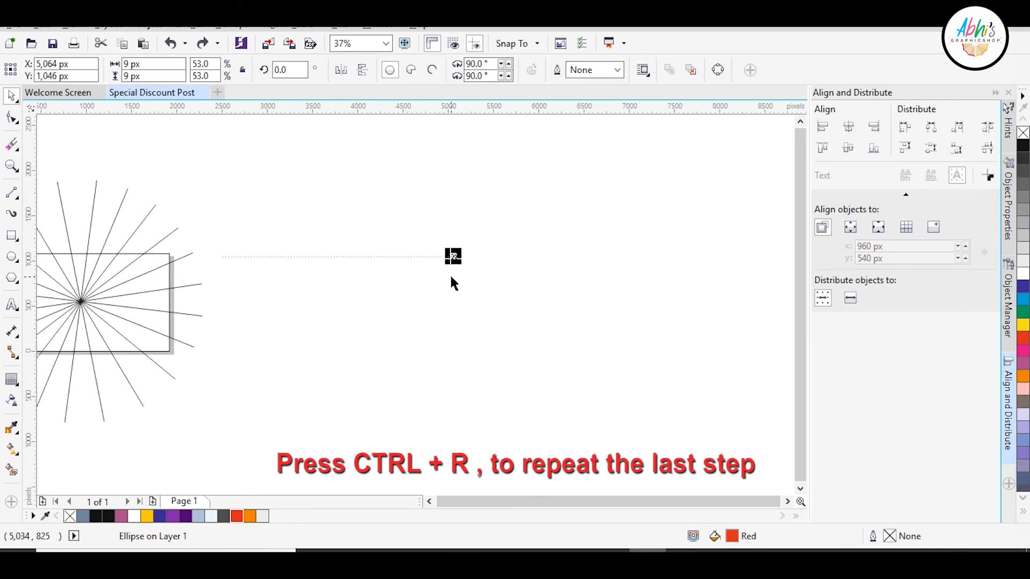
key(ctrl+r)
key(ctrl+r)
key(ctrl+r)
key(ctrl+r)
key(ctrl+r)
key(ctrl+r)
key(ctrl+r)
key(ctrl+r)
key(ctrl+r)
key(ctrl+r)
key(ctrl+r)
key(ctrl+r)
key(ctrl+r)
key(ctrl+r)
key(ctrl+r)
key(ctrl+r)
key(ctrl+r)
key(ctrl+r)
key(ctrl+r)
key(ctrl+r)
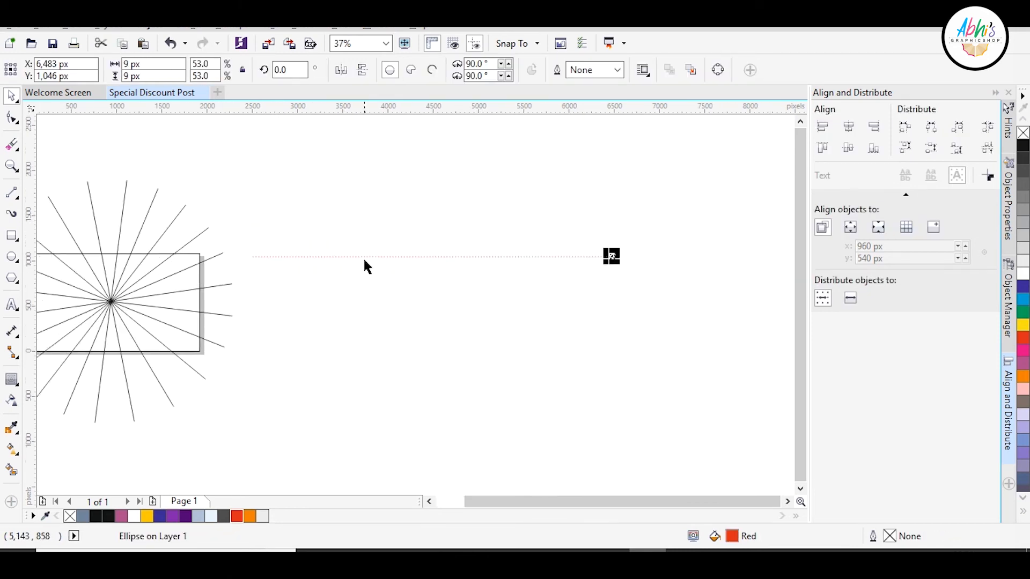
- Duplicate the dot row downward repeatedly into a grid about 1,621 px high, and group all the dots
drag(647, 279, 648, 279)
scroll(476, 264, up, 3)
drag(224, 207, 224, 234)
right_click(223, 233)
key(ctrl+r)
key(ctrl+r)
key(ctrl+r)
key(ctrl+r)
key(ctrl+r)
key(ctrl+r)
key(ctrl+r)
key(ctrl+r)
key(ctrl+r)
key(ctrl+r)
key(ctrl+r)
key(ctrl+r)
key(ctrl+r)
key(ctrl+r)
key(ctrl+r)
key(ctrl+r)
key(ctrl+r)
key(ctrl+r)
key(ctrl+r)
key(ctrl+r)
key(ctrl+r)
scroll(377, 226, down, 3)
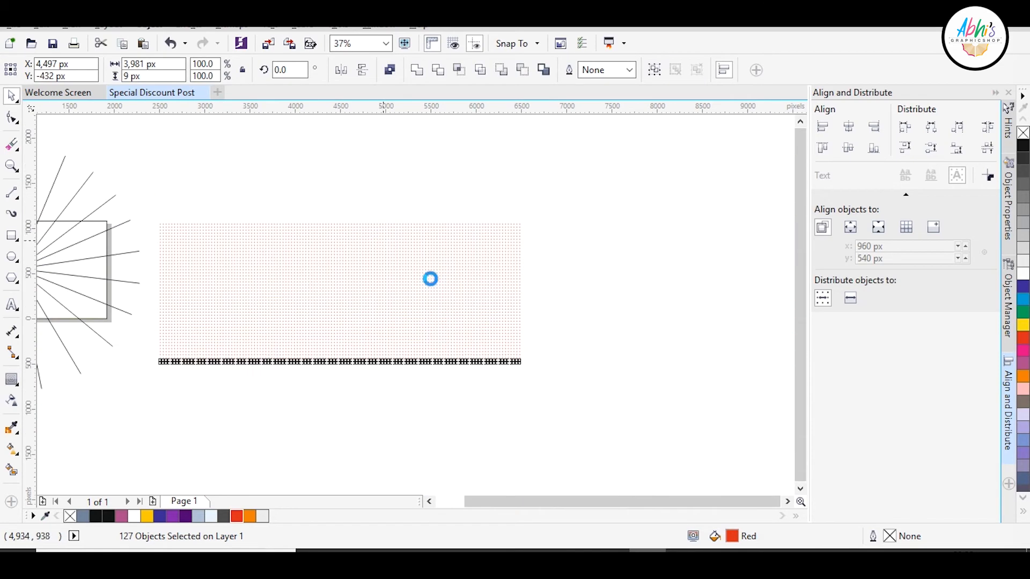
key(ctrl+g)
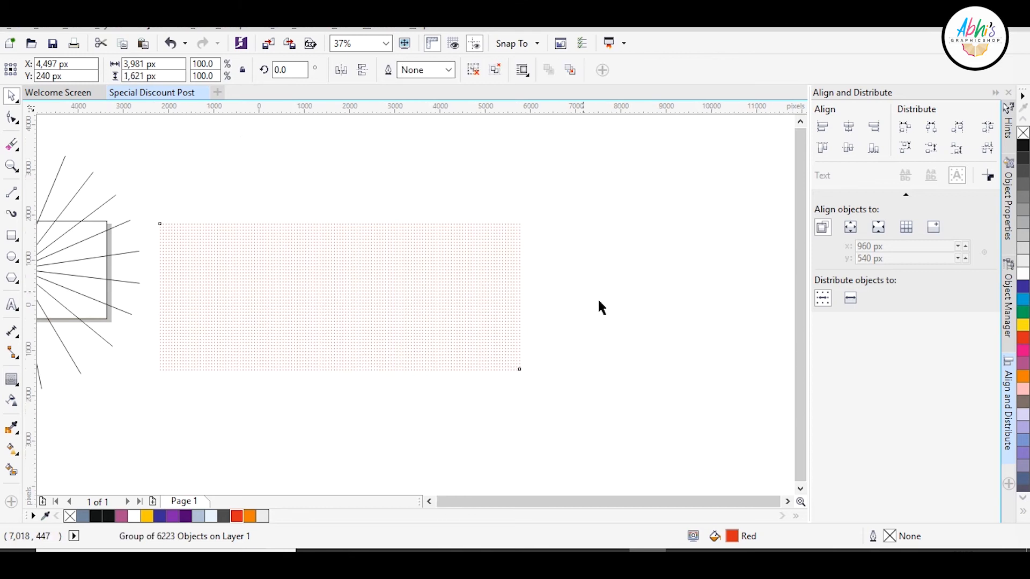
- Save the document as Special Discount Post.cdr in the folder Tutorial 11 - 06_04_20
scroll(595, 305, down, 1)
scroll(321, 296, up, 2)
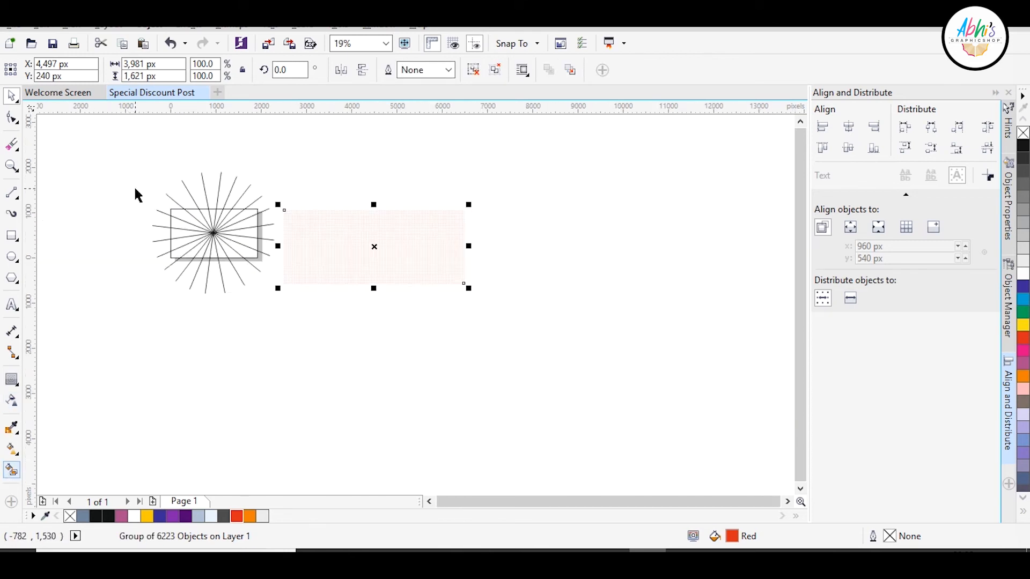
key(ctrl+s)
click(370, 35)
double_click(996, 120)
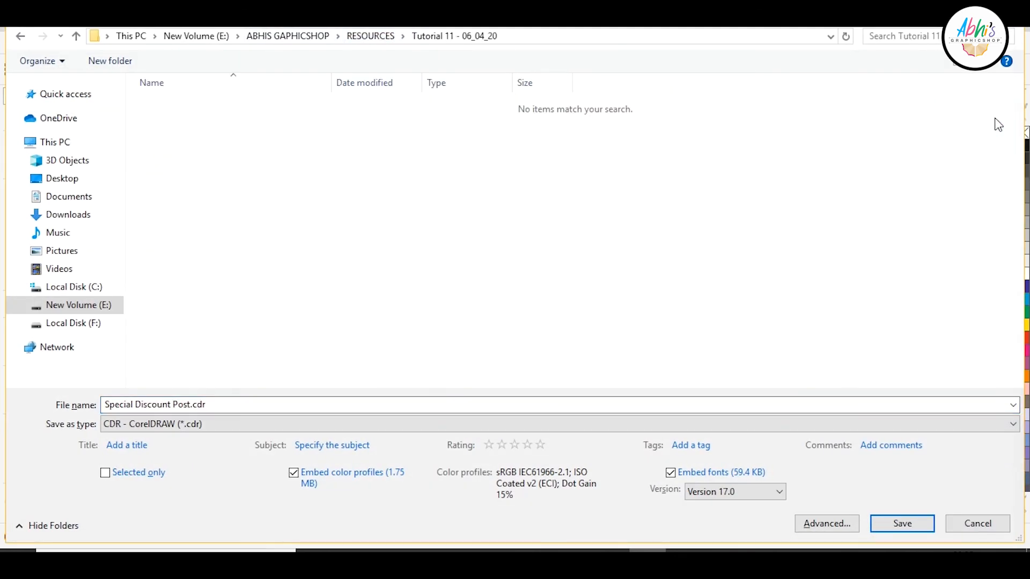
click(901, 523)
- Smart Fill every other wedge of the page rectangle between the ray lines with blue-grey C40 M20 Y0 K40 and 2 px black outlines
click(12, 470)
click(230, 317)
scroll(229, 291, up, 1)
click(228, 279)
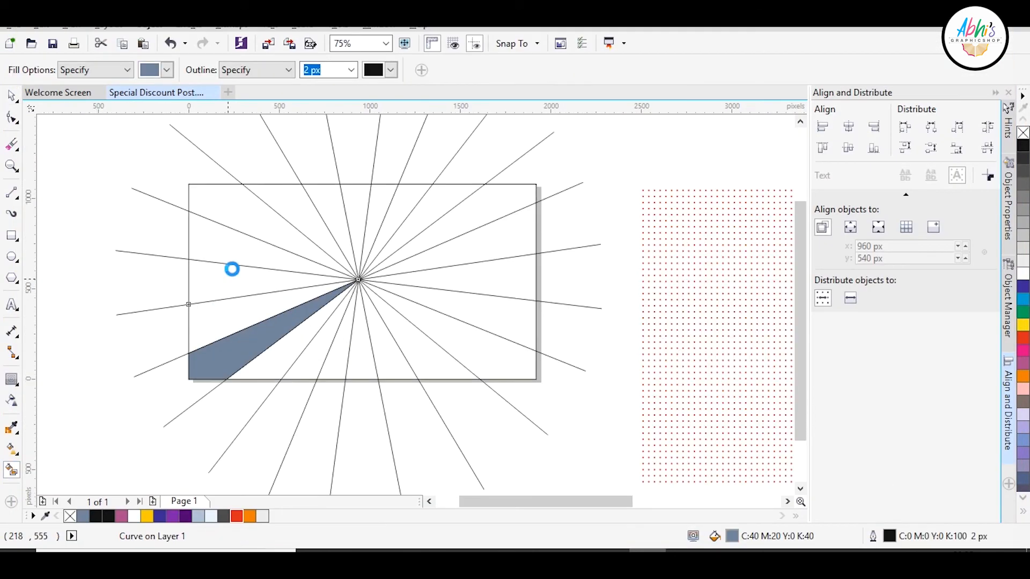
click(249, 214)
click(327, 202)
click(382, 202)
key(ctrl+z)
click(446, 202)
click(495, 232)
click(491, 322)
click(434, 349)
click(360, 352)
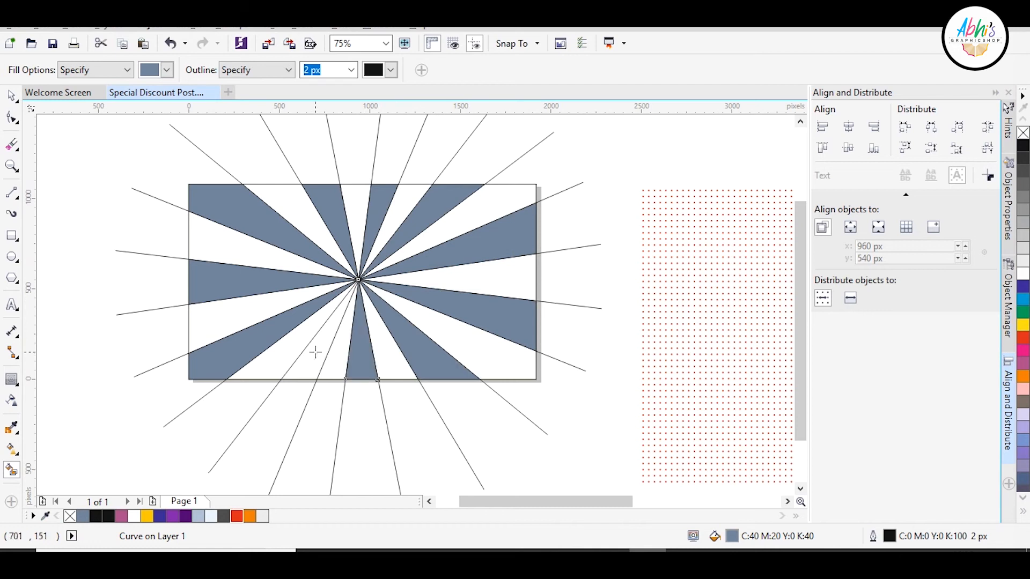
click(315, 352)
- Delete all the ray lines, keeping only the blue-grey wedges and the page rectangle
key(space)
click(287, 159)
key(Delete)
key(F10)
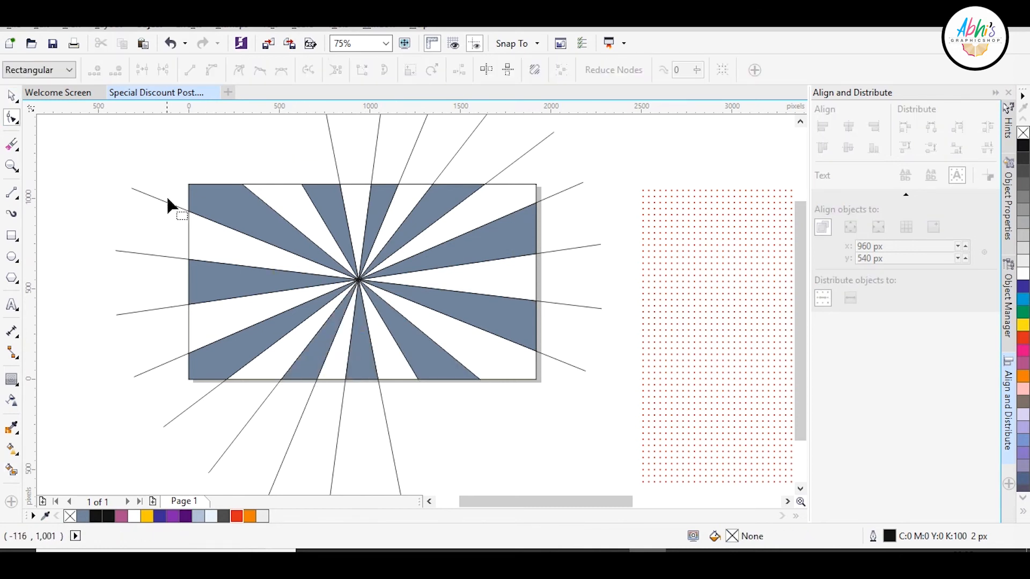
click(160, 253)
click(12, 96)
key(Delete)
click(136, 189)
key(Delete)
click(155, 309)
key(Delete)
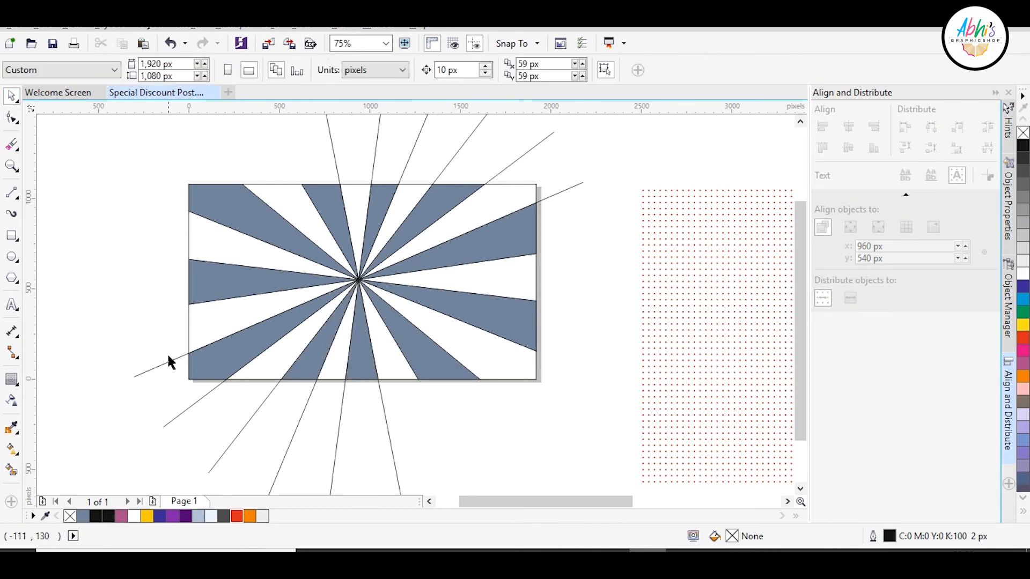
click(168, 362)
key(Delete)
key(Delete)
click(338, 432)
key(Delete)
click(385, 419)
key(Delete)
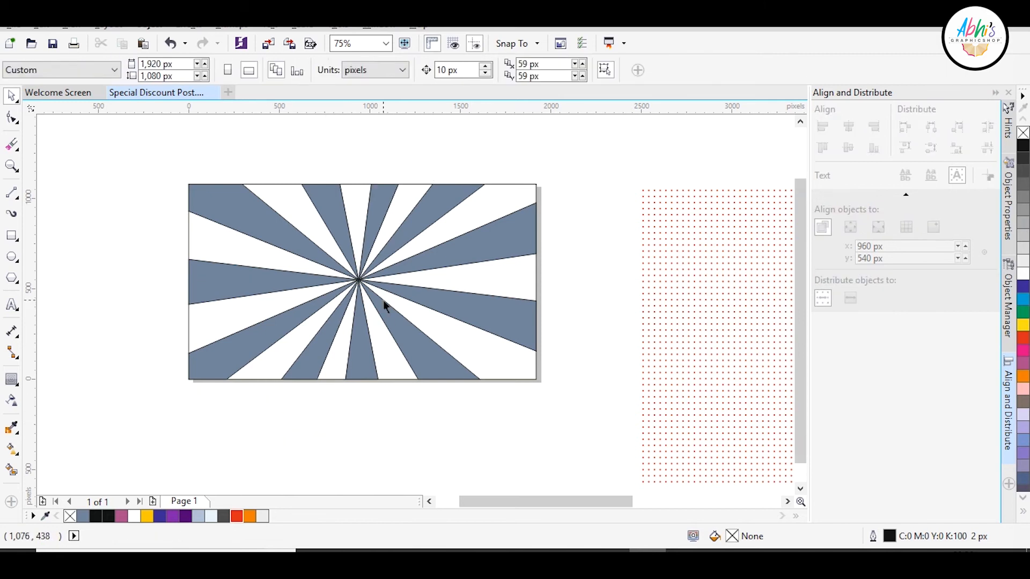
- Combine the selected blue-grey wedges into a single curve
click(382, 301)
shift+click(429, 259)
shift+click(444, 209)
key(ctrl+l)
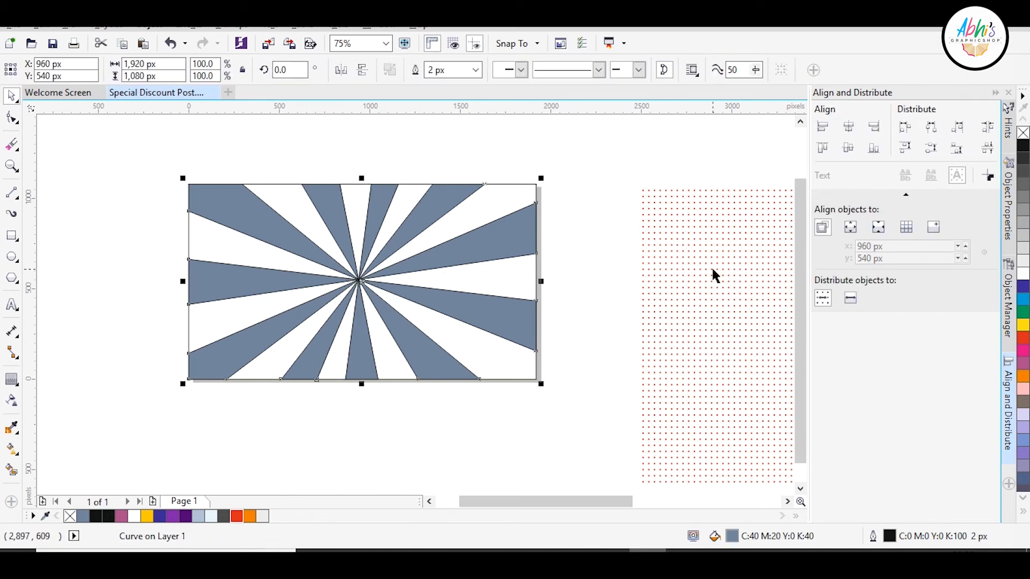
- Try to PowerClip the dot group inside the combined wedges and clear their fill and outline
click(712, 272)
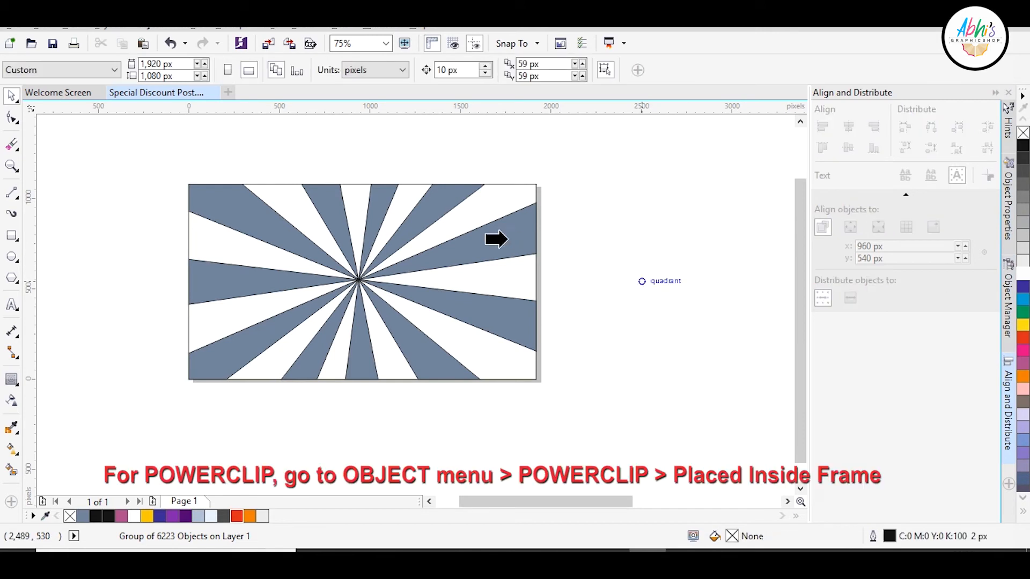
click(503, 237)
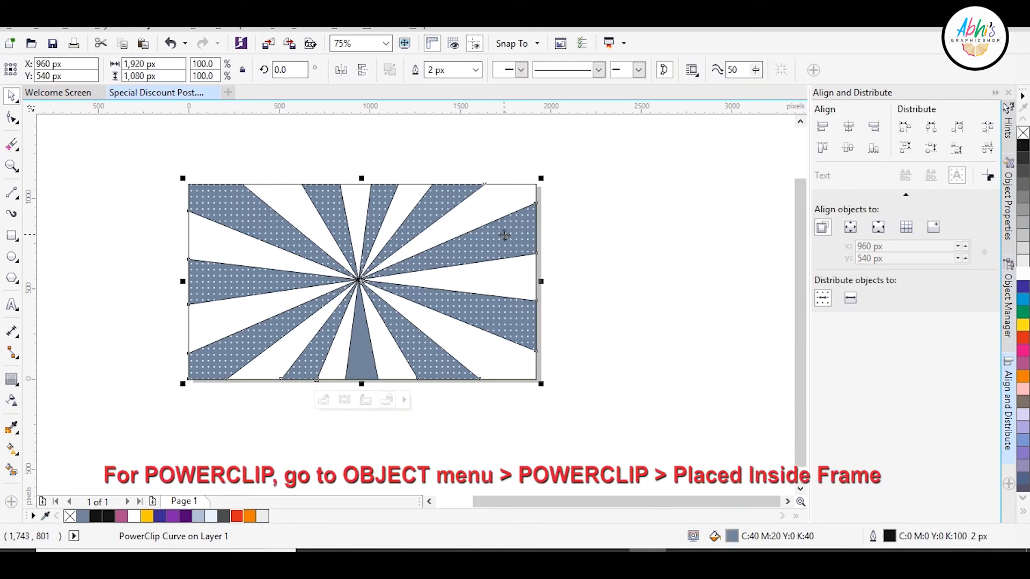
click(1022, 133)
right_click(1022, 132)
key(ctrl+z)
- Try to weld the separate lower-centre wedge to the dot-filled wedges, and undo back through the recent changes
shift+click(363, 363)
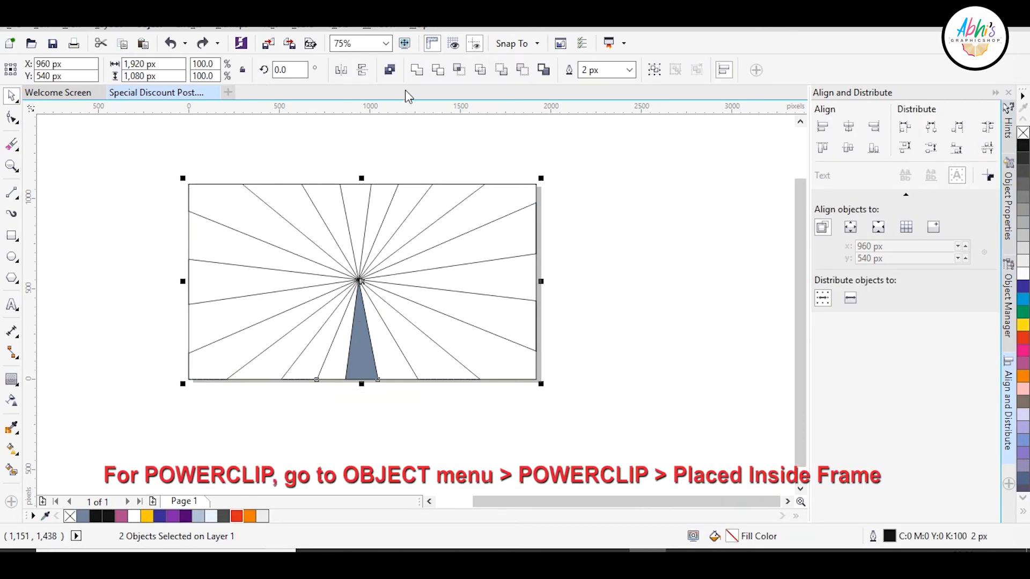
click(420, 70)
key(ctrl+z)
key(ctrl+z)
key(ctrl+z)
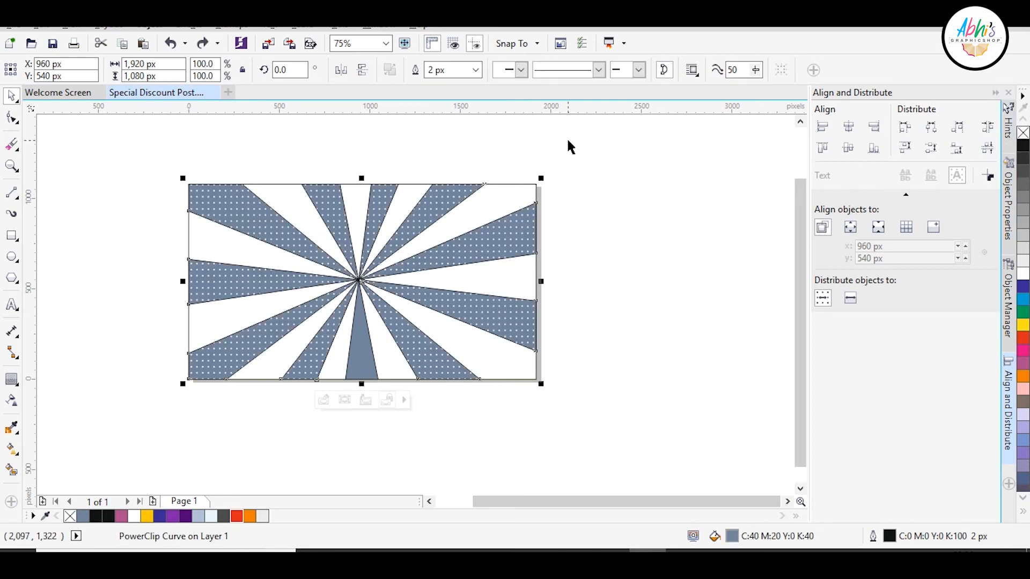
- Weld the separate lower-centre wedge to the combined blue-grey wedges
click(571, 141)
click(363, 376)
shift+click(407, 360)
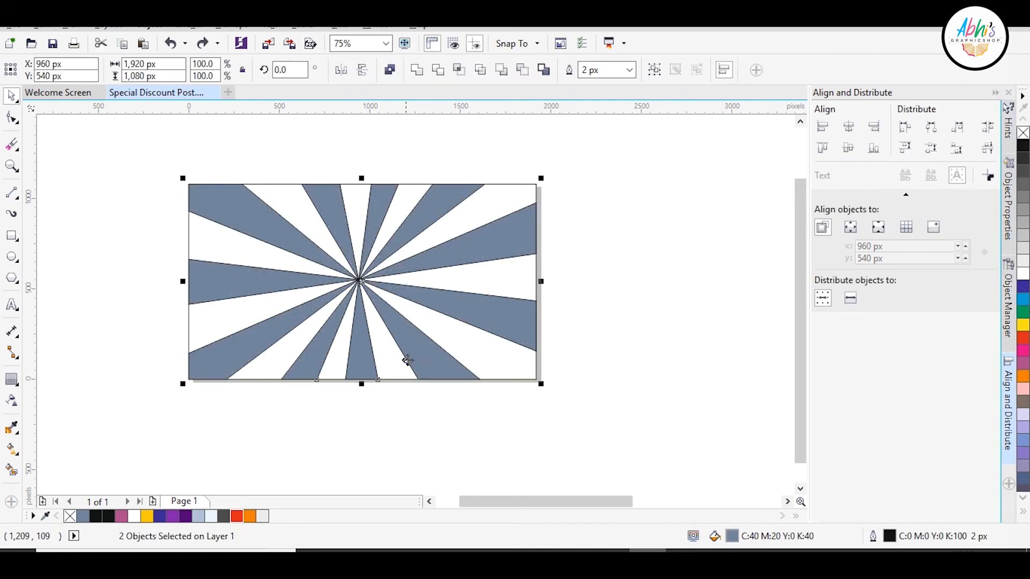
click(420, 76)
- PowerClip the dot group inside the welded wedges and remove the wedges' fill and outline
click(690, 305)
click(669, 295)
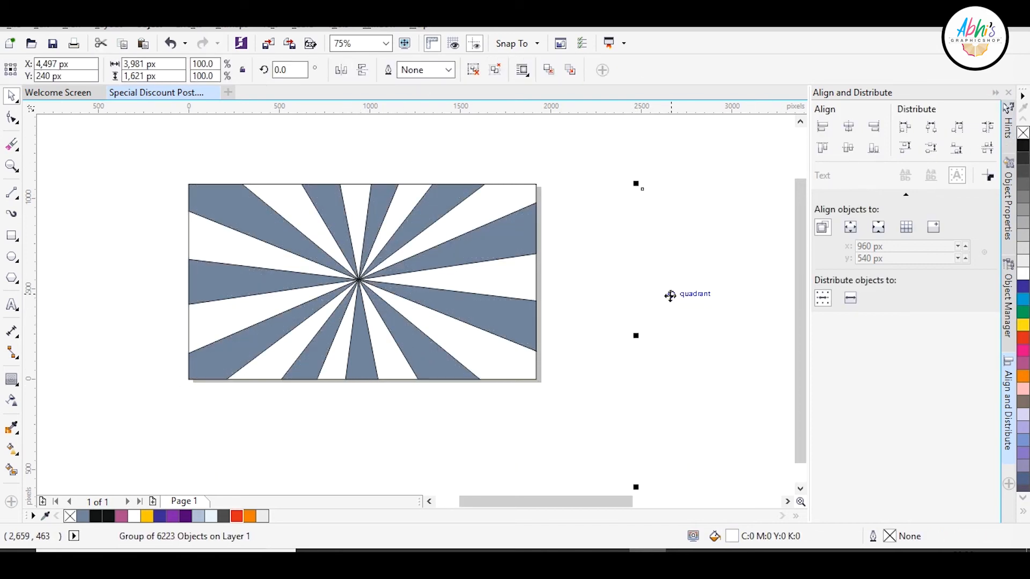
click(473, 234)
click(1022, 133)
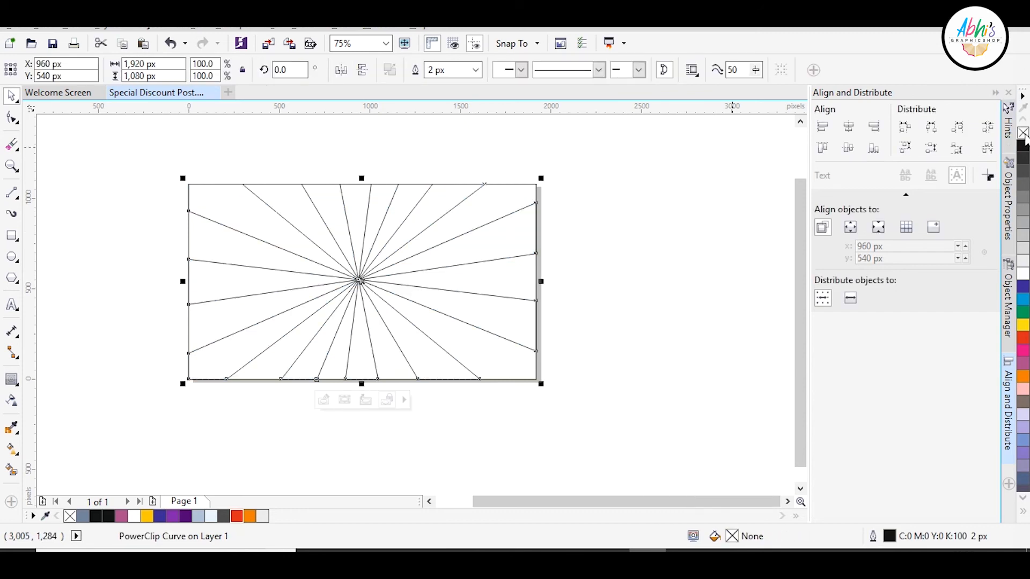
right_click(1022, 133)
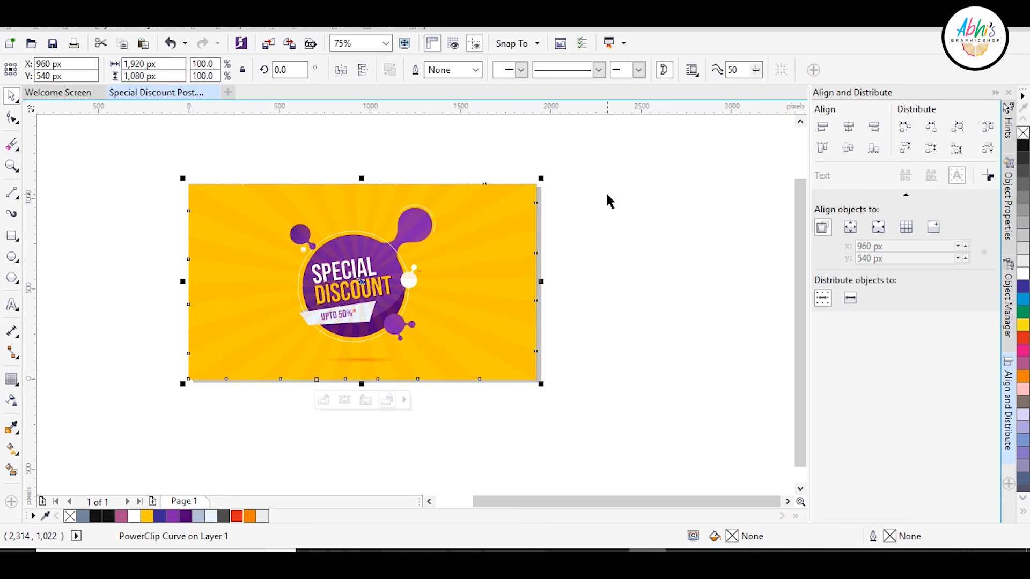
- Enlarge the clipped dot pattern to about 119%, rotate it about 4.8°, and PowerClip it inside the yellow background rectangle
click(483, 242)
drag(545, 169, 582, 140)
click(506, 220)
click(507, 348)
- Edit the background's PowerClip contents so the badge artwork is in front of the dot pattern, and finish editing
click(578, 320)
double_click(478, 307)
drag(487, 144, 320, 345)
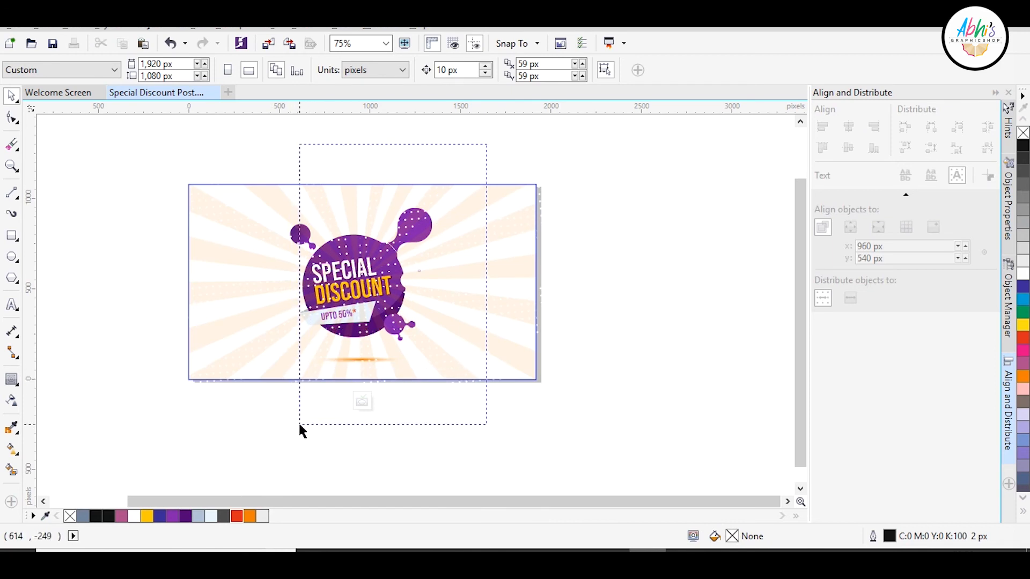
drag(300, 425, 303, 423)
key(F10)
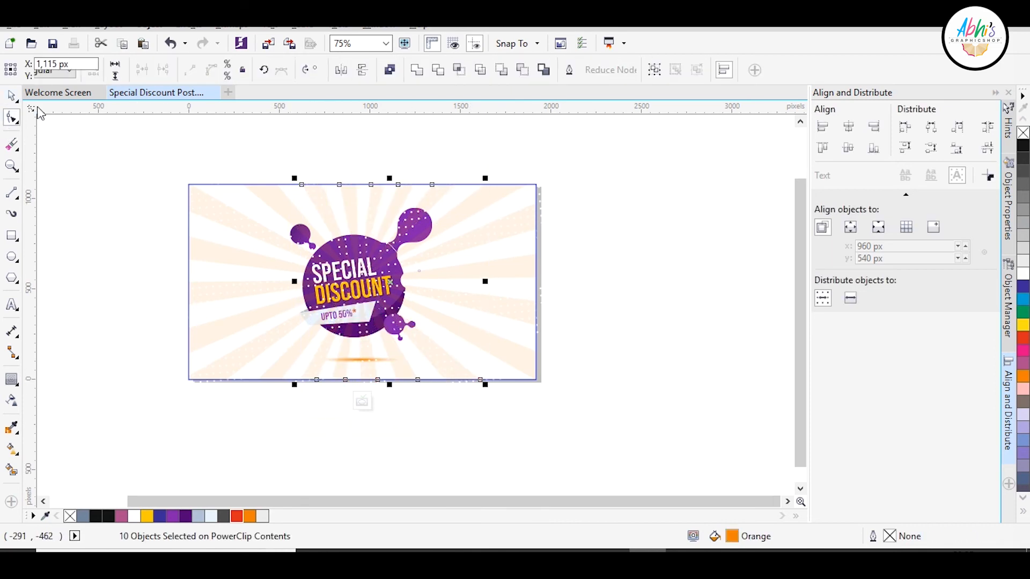
drag(151, 199, 332, 267)
key(ctrl+z)
drag(588, 197, 310, 310)
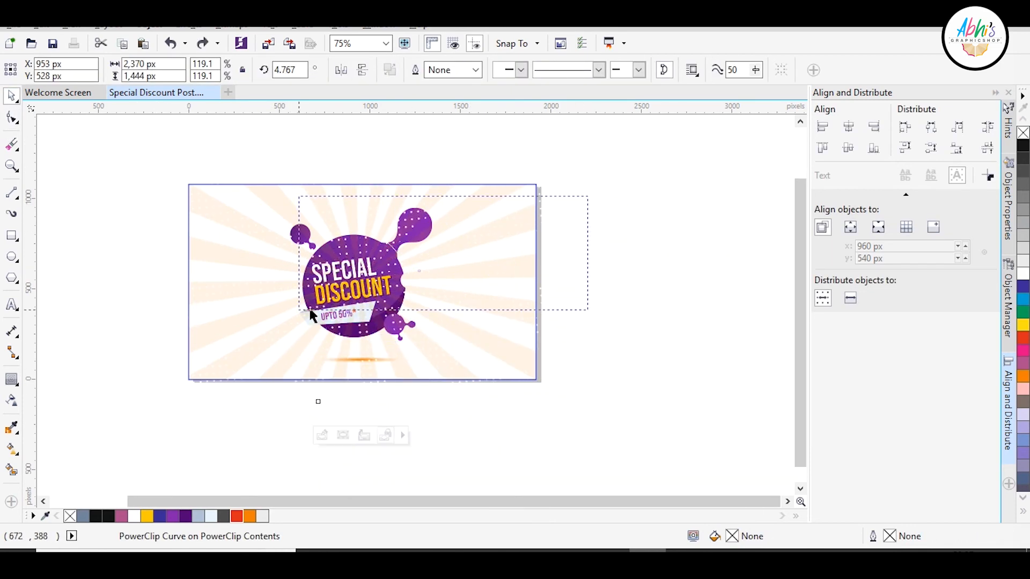
drag(222, 364, 223, 372)
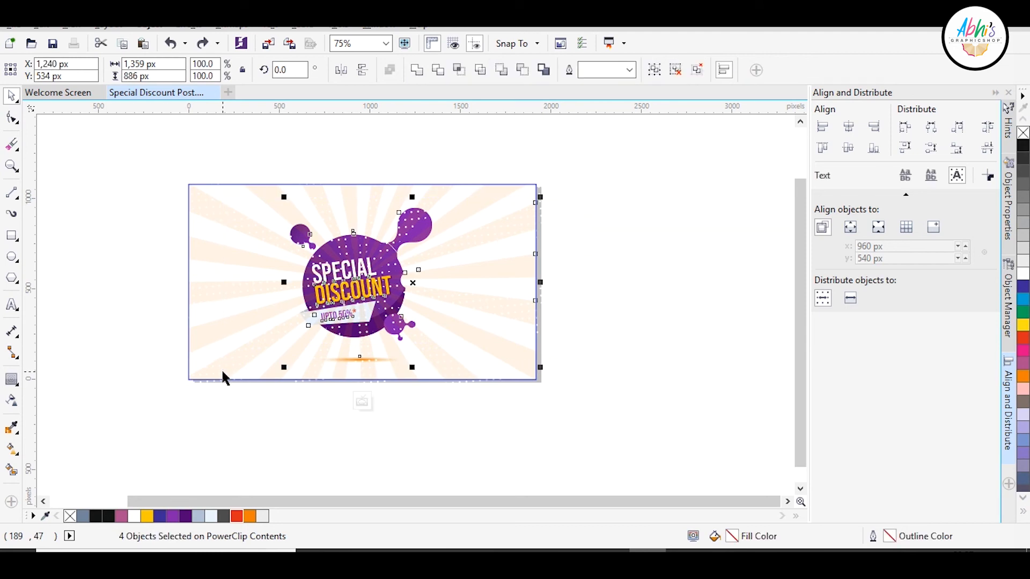
key(shift+Page_Up)
ctrl+click(703, 350)
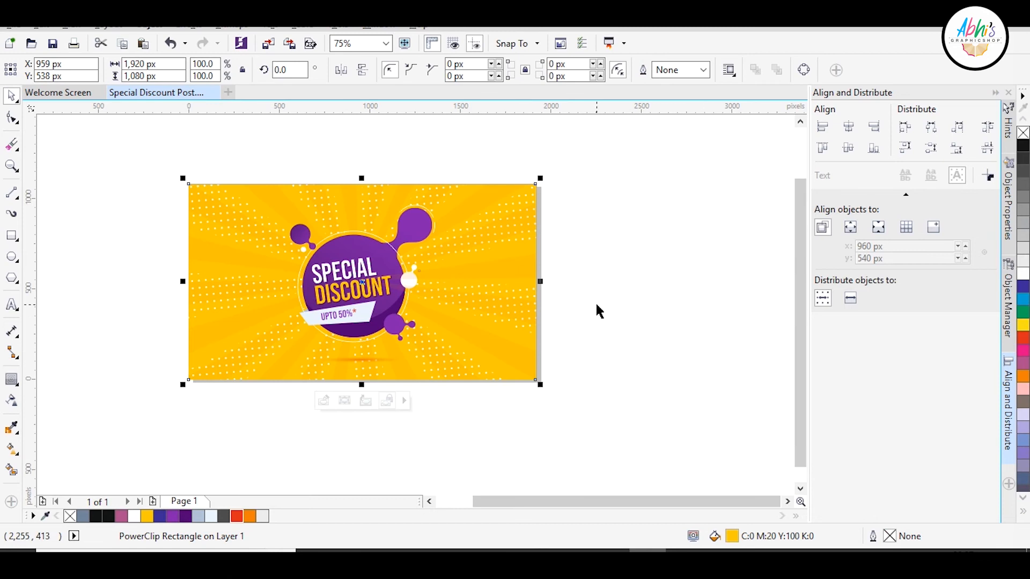
ctrl+click(529, 271)
click(529, 260)
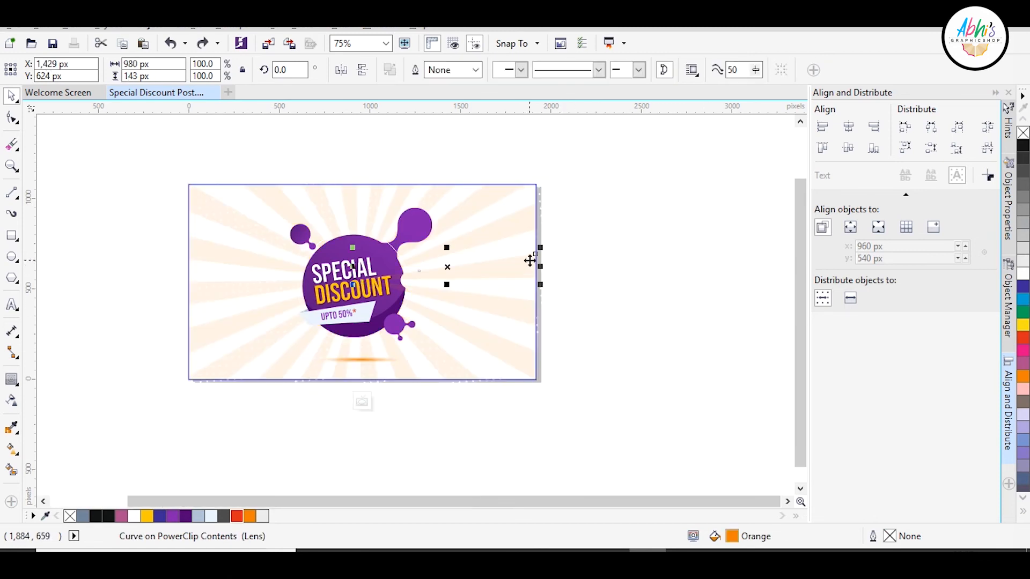
ctrl+click(574, 267)
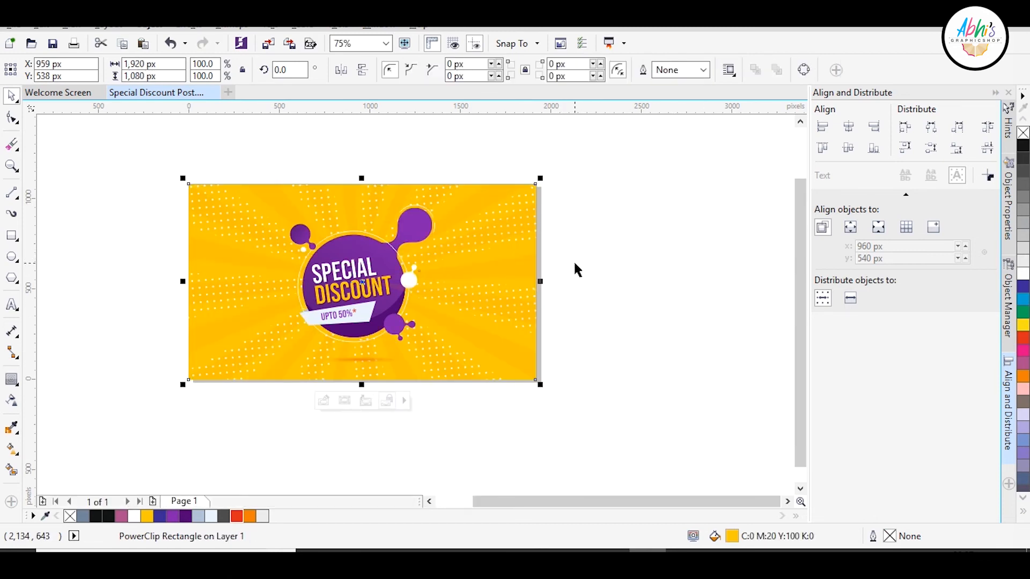
click(574, 268)
key(F7)
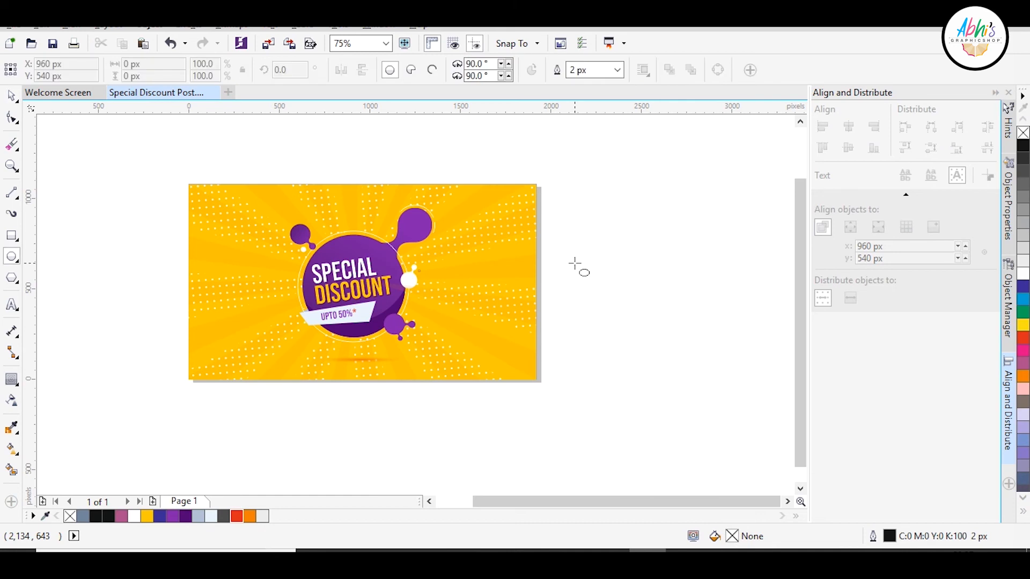
key(space)
- Duplicate the purple splash at the badge's lower right, enlarge the copy to about 184 × 158 px, and fill it orange
scroll(308, 288, up, 2)
click(492, 371)
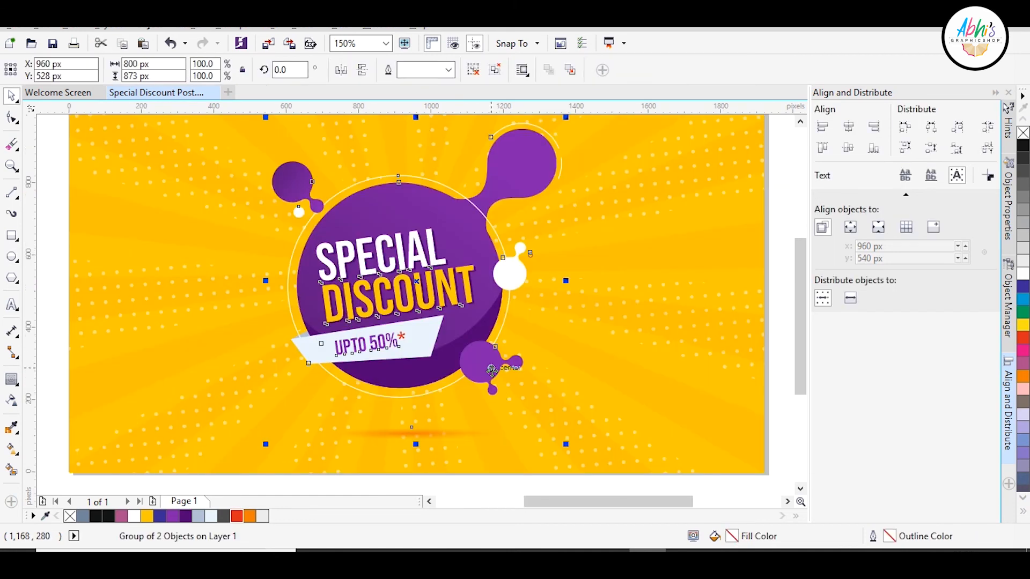
scroll(528, 418, up, 2)
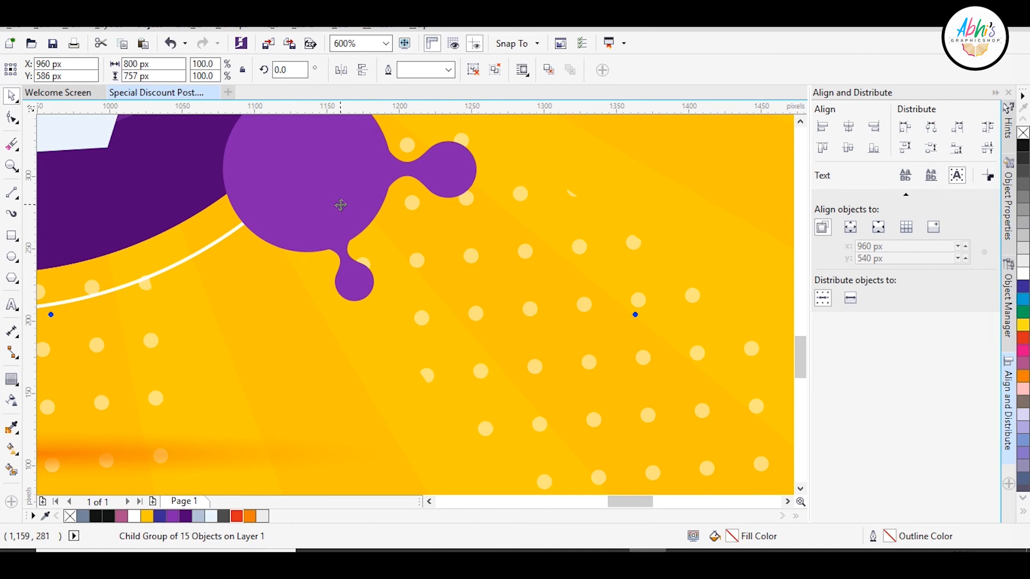
ctrl+click(340, 202)
drag(479, 305, 505, 319)
click(249, 516)
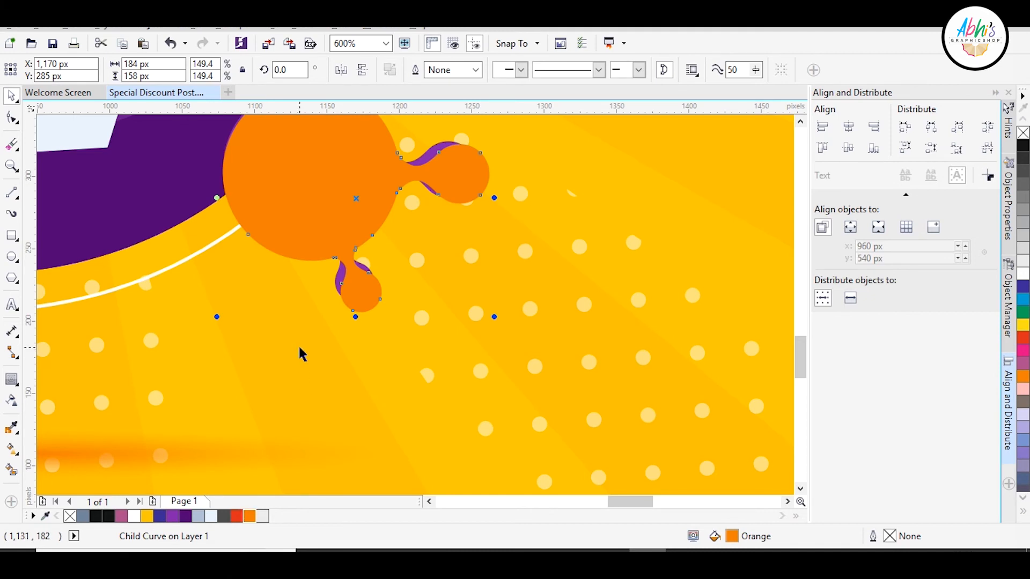
- Send the orange copy behind the lower-right purple splash and give it a uniform transparency of 75
key(ctrl+Page_Down)
click(11, 401)
click(31, 70)
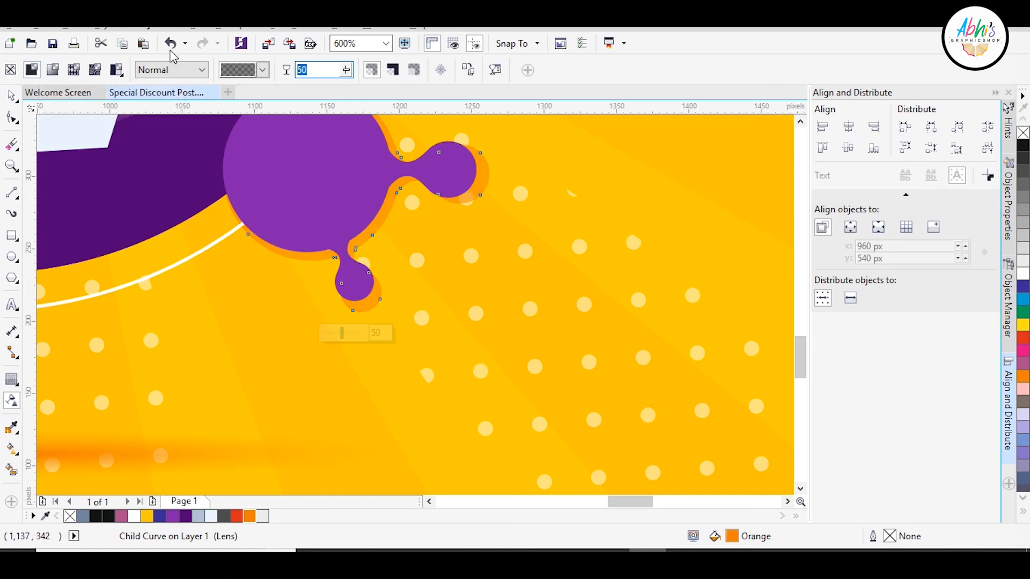
text(75)
key(Return)
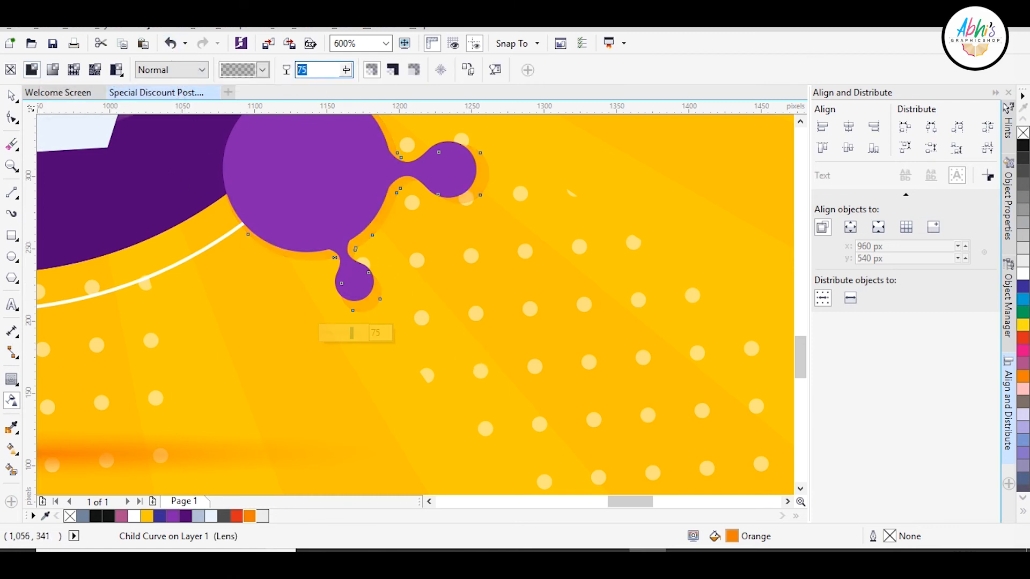
key(space)
scroll(442, 375, down, 2)
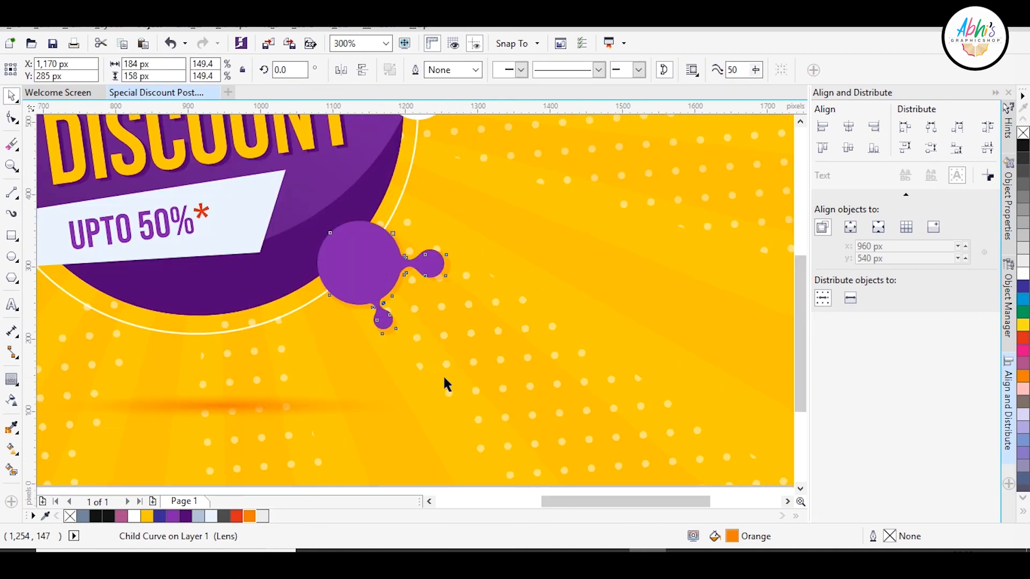
- Duplicate the white splash on the badge's right edge, enlarge the copy to about 96 × 139 px, and fill it orange
scroll(440, 214, up, 1)
click(439, 251)
scroll(445, 257, up, 1)
ctrl+click(432, 237)
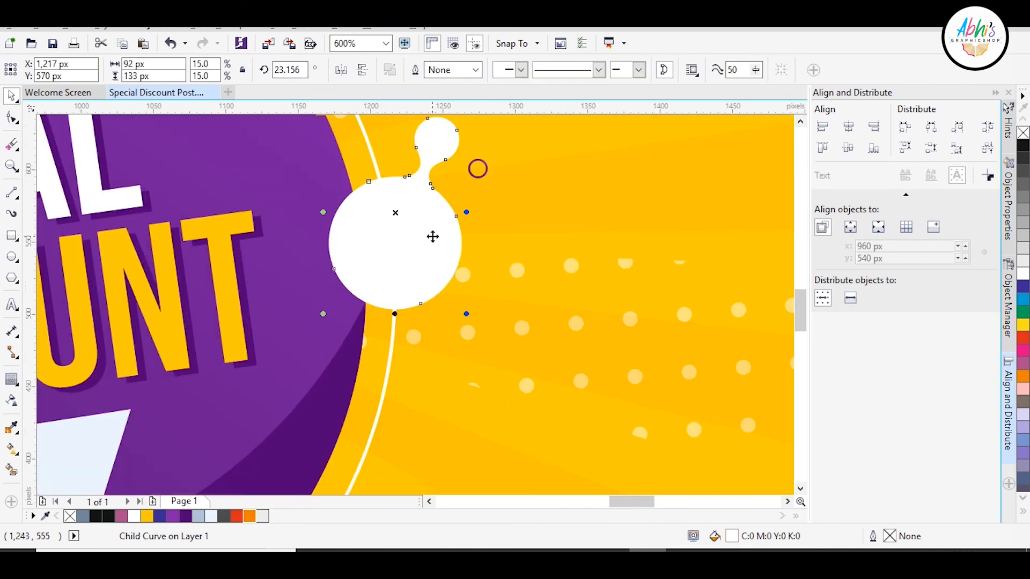
drag(466, 314, 478, 324)
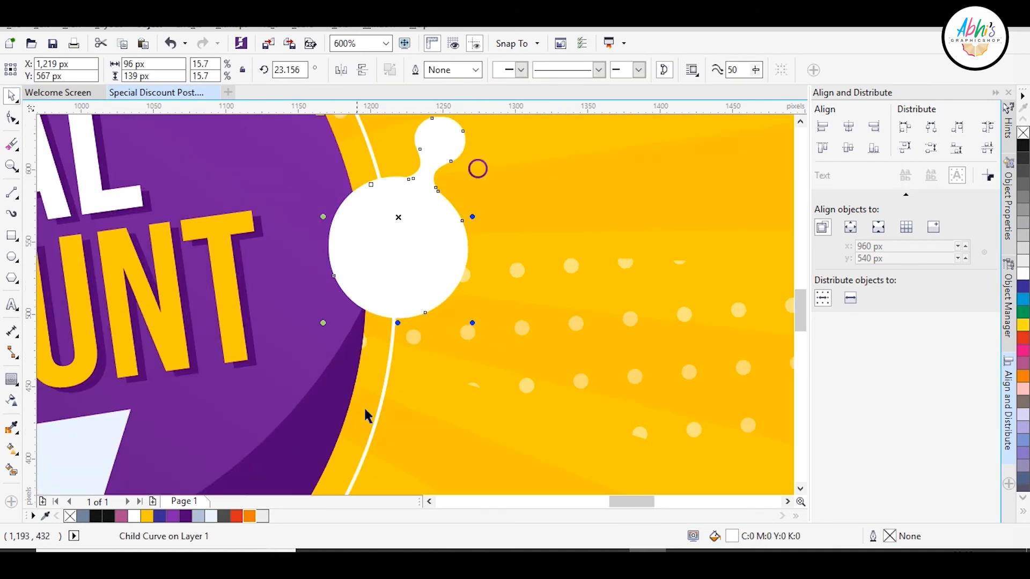
click(250, 515)
- Give the orange copy of the white splash a uniform transparency of 65 and place it behind the white splash
click(11, 400)
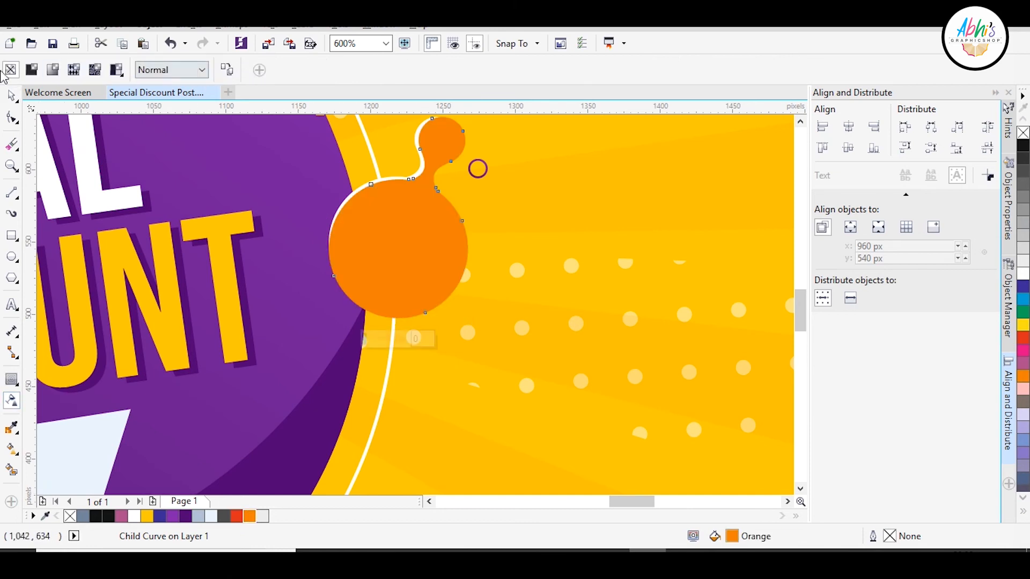
click(32, 70)
text(65)
key(Return)
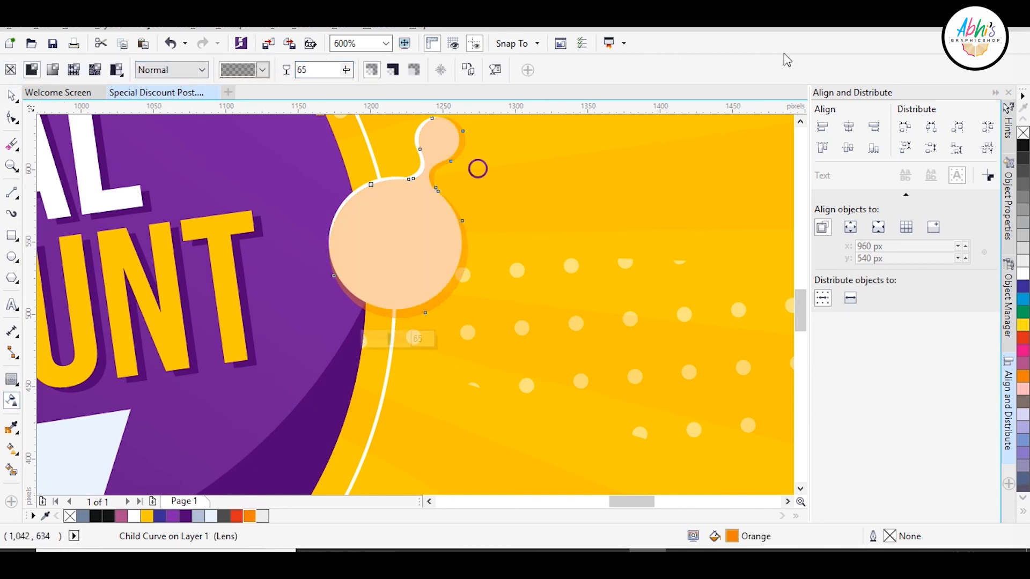
click(13, 96)
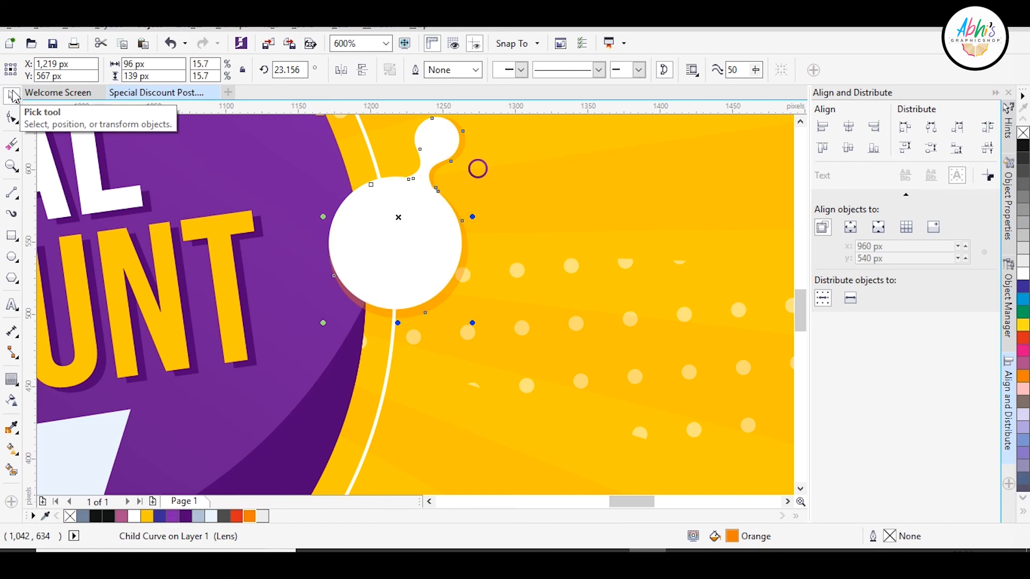
scroll(406, 222, down, 2)
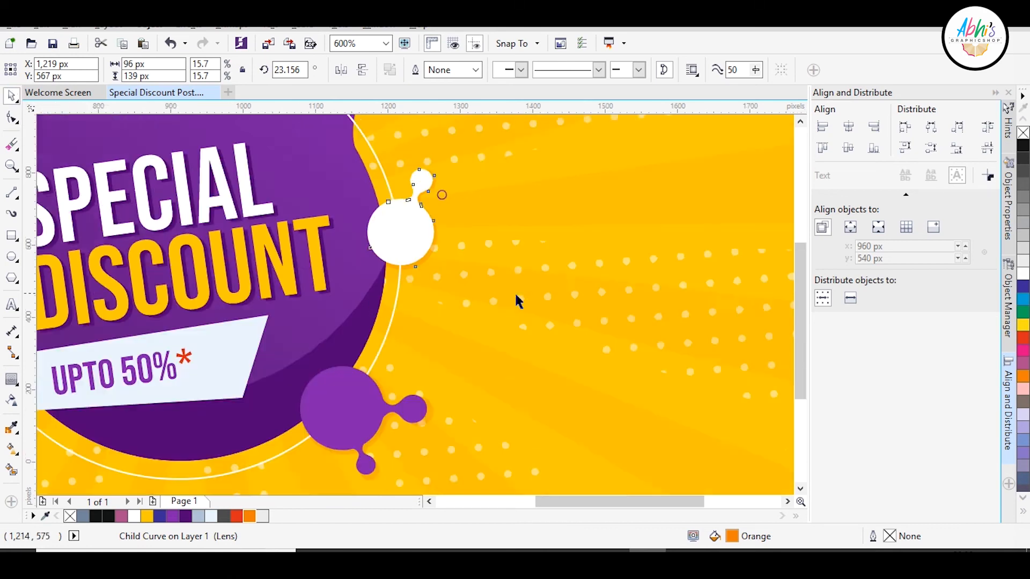
- Duplicate the purple splash at the badge's upper left, slightly enlarged to about 149 × 148 px
scroll(486, 262, up, 1)
scroll(85, 238, up, 1)
click(112, 149)
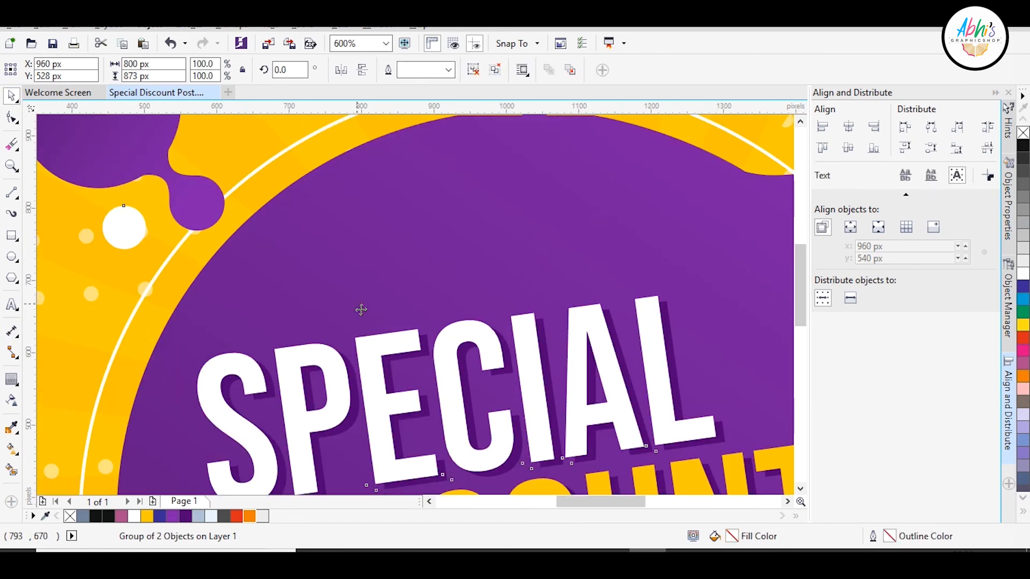
scroll(360, 306, down, 1)
ctrl+click(216, 196)
mouse_move(182, 159)
mouse_down()
mouse_move(170, 153)
mouse_move(202, 182)
mouse_move(172, 158)
mouse_up()
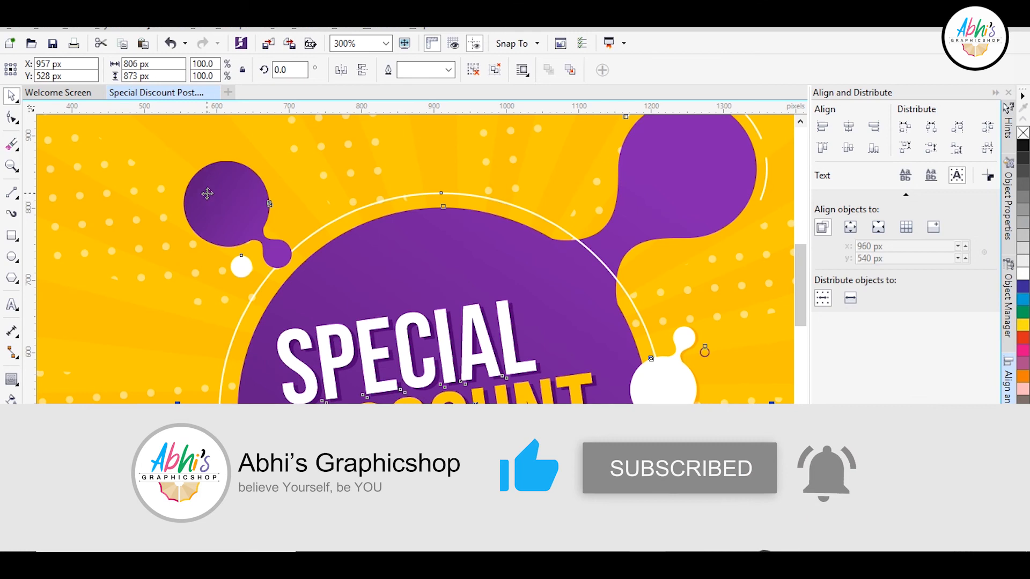
- Turn the upper-left splash copy slightly to a rotation of about 274.7° and fill it orange
click(214, 183)
click(217, 184)
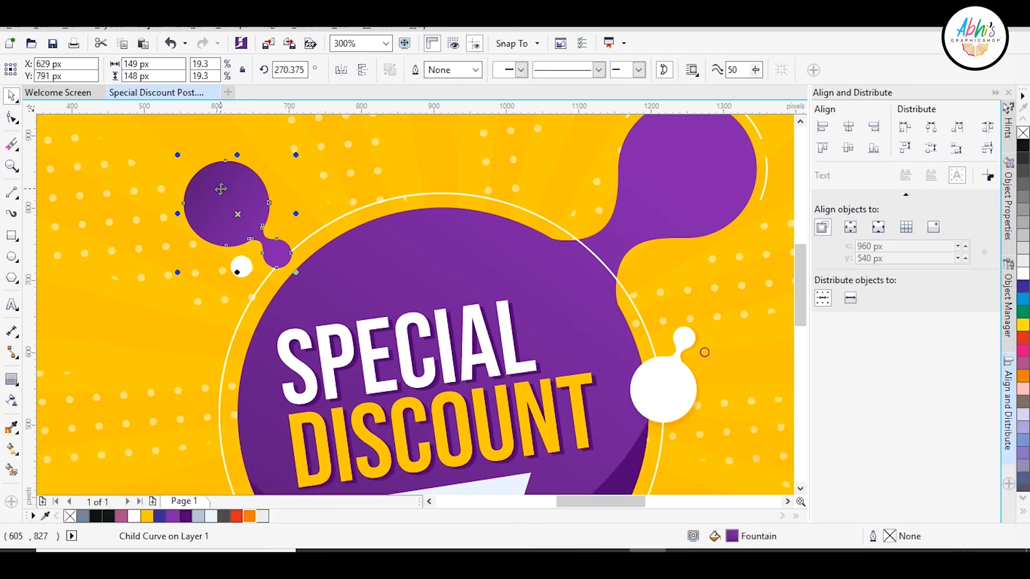
click(175, 150)
click(203, 185)
ctrl+click(201, 190)
click(202, 190)
drag(177, 153, 178, 166)
click(250, 516)
- Give the orange upper-left copy a uniform transparency of 65 and place it behind the purple splash
click(12, 401)
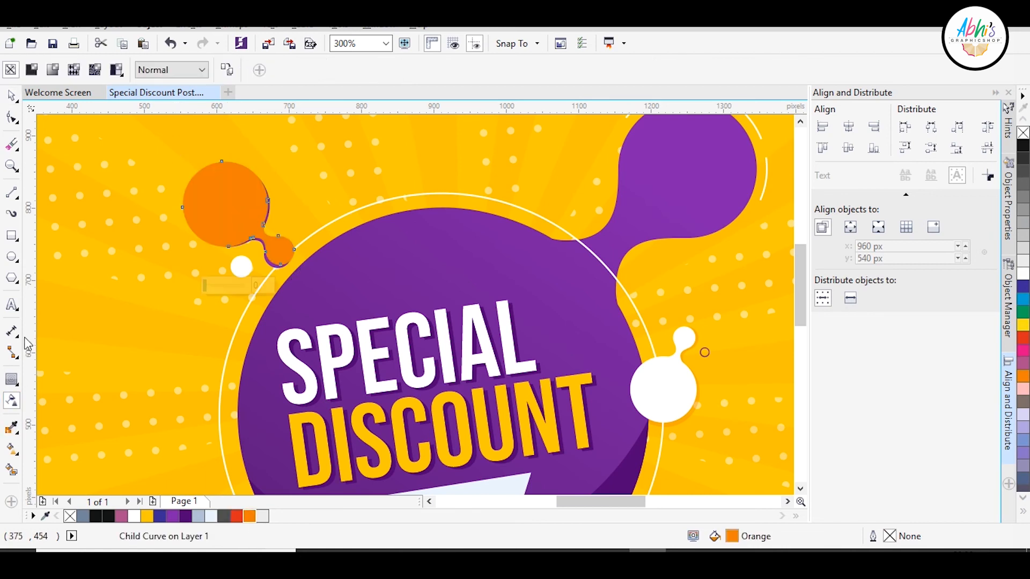
click(32, 70)
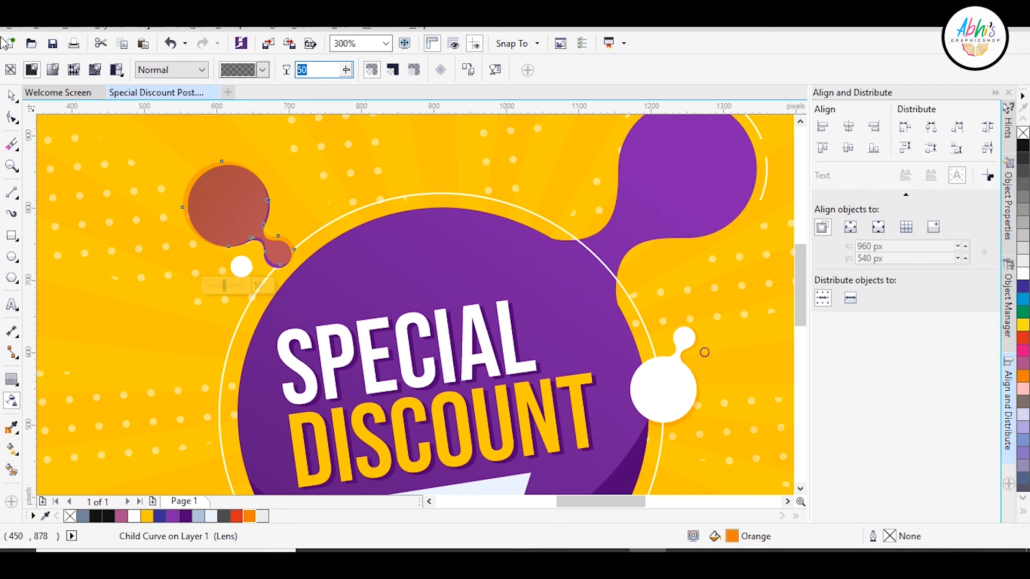
text(65)
key(Return)
click(9, 99)
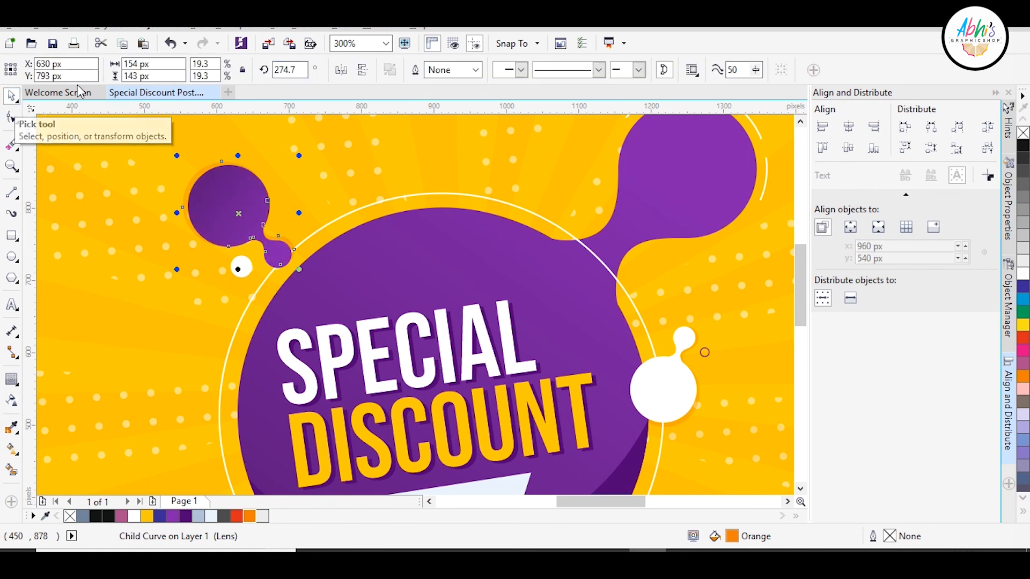
- Duplicate the purple badge shape rotated to about 357°, fill the copy orange and place it behind the badge
click(125, 269)
scroll(151, 280, down, 1)
click(389, 219)
ctrl+click(390, 218)
click(417, 193)
drag(423, 186, 428, 193)
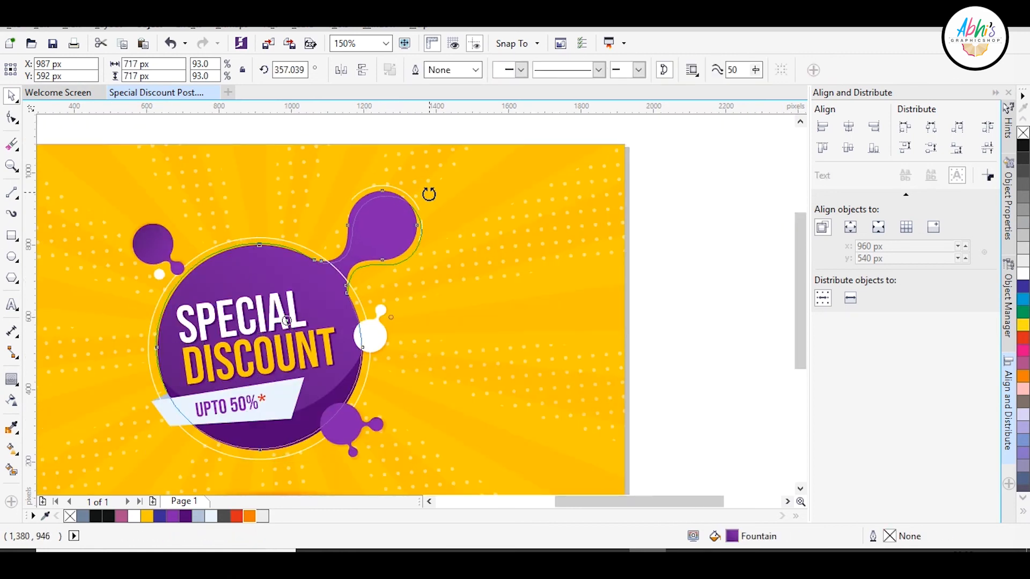
click(249, 516)
key(ctrl+Page_Down)
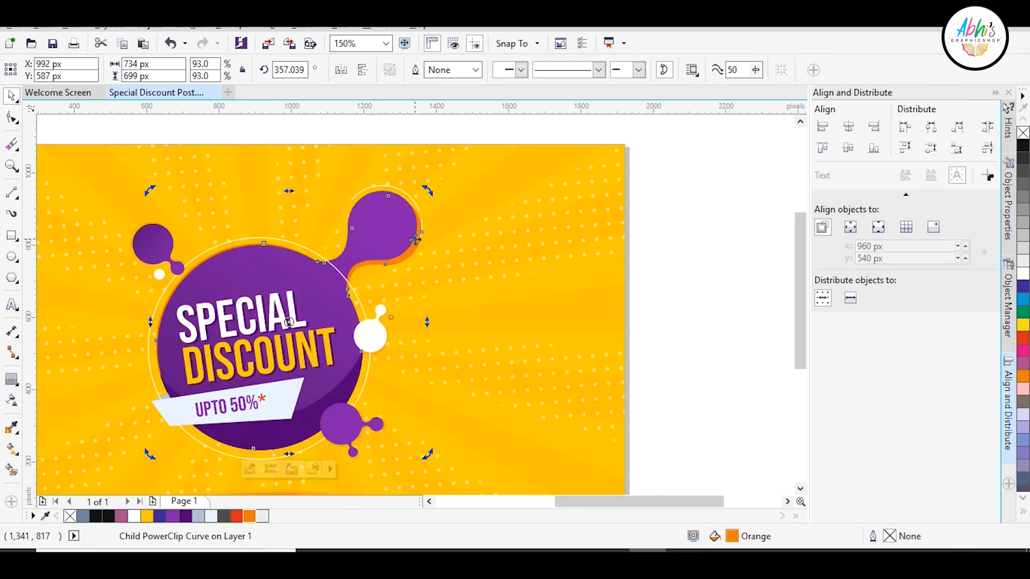
- Turn the orange badge copy further to about 353.4° and give it a uniform transparency
mouse_move(428, 190)
mouse_down()
mouse_move(453, 239)
mouse_move(433, 200)
mouse_up()
click(12, 400)
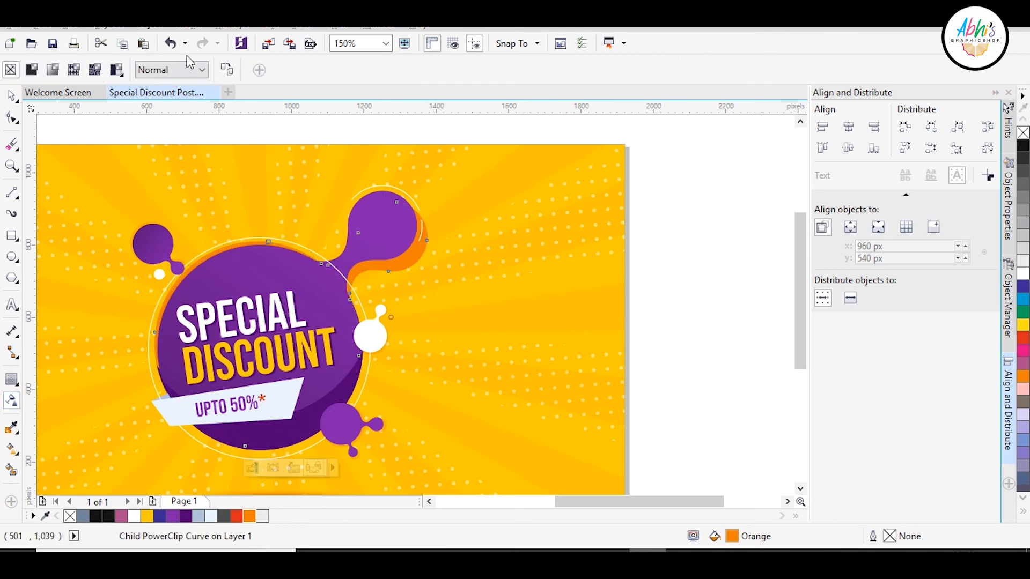
click(32, 70)
key(Return)
click(11, 95)
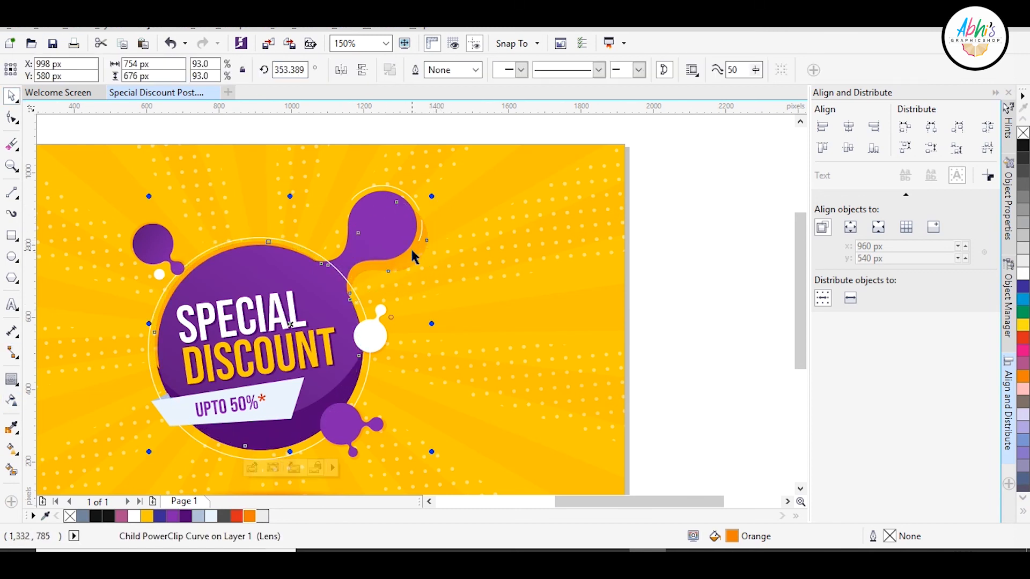
- Turn the transparent orange badge copy back to a rotation of about 357.3°
click(389, 277)
drag(420, 209, 426, 186)
key(Escape)
scroll(124, 406, up, 2)
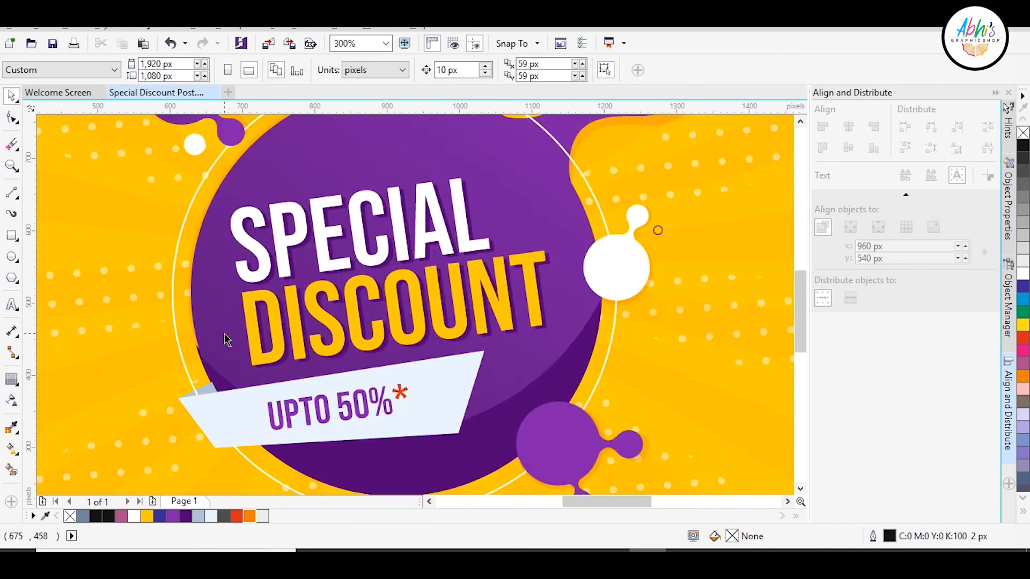
- Examine the outline nodes of the orange copy along the badge's left edge
click(253, 354)
key(ctrl+z)
ctrl+click(156, 338)
ctrl+click(156, 338)
double_click(160, 343)
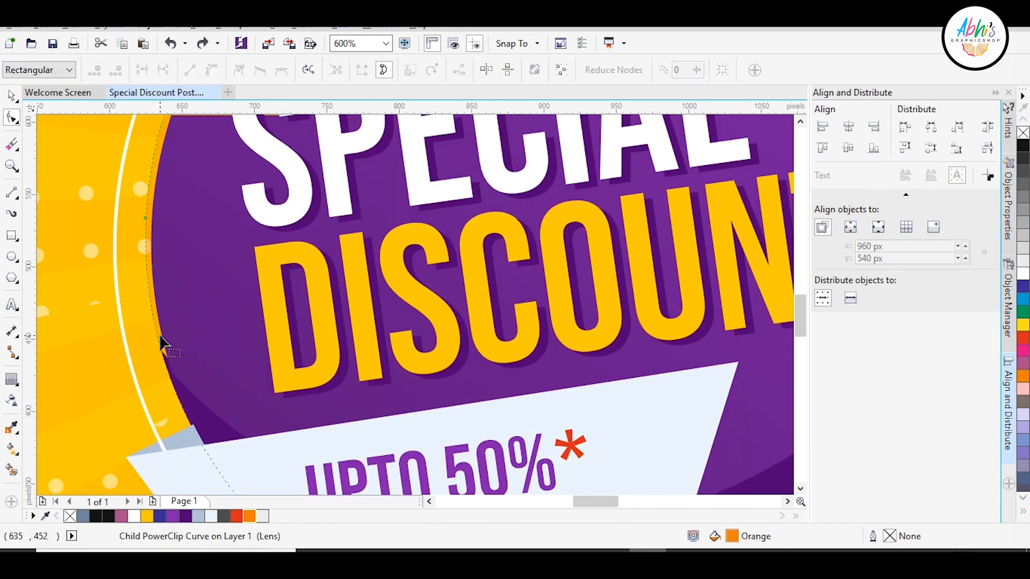
click(12, 96)
- Open and close the clipped contents of the badge shape and reselect the orange copy behind it
click(416, 300)
scroll(416, 300, down, 2)
ctrl+click(569, 206)
ctrl+click(570, 206)
ctrl+click(453, 373)
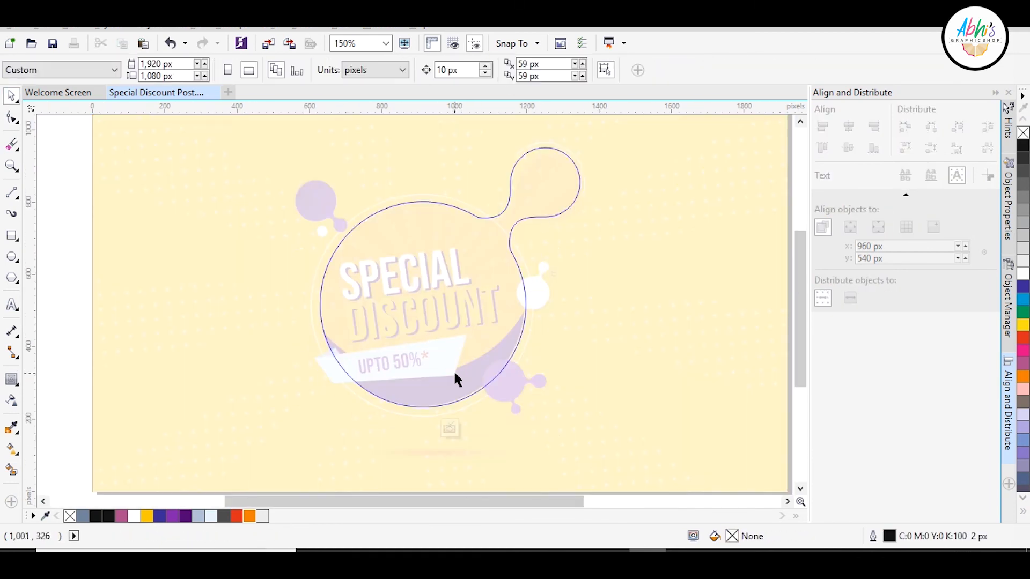
ctrl+click(588, 204)
ctrl+click(580, 205)
click(502, 339)
ctrl+click(583, 198)
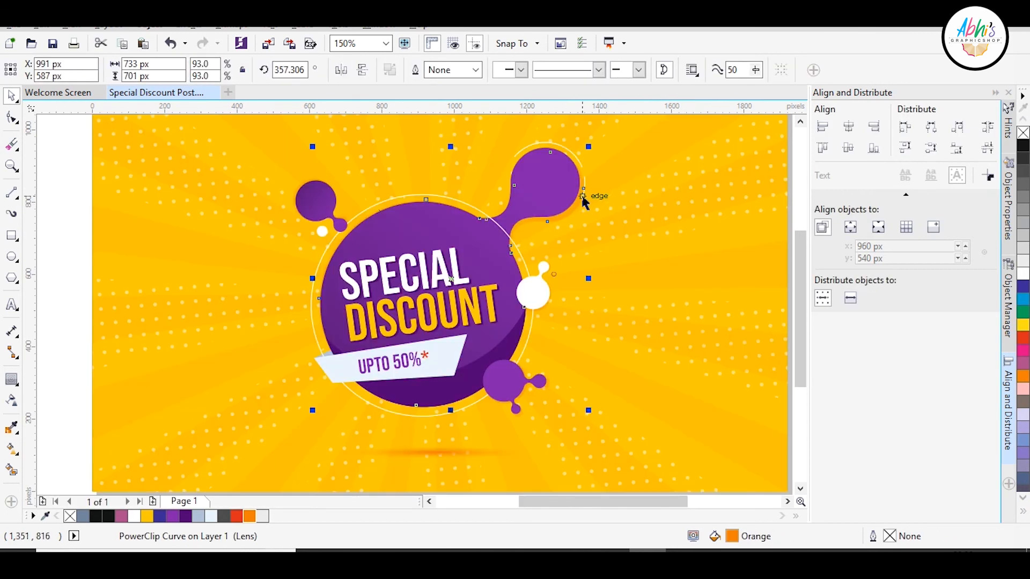
right_click(582, 203)
mouse_move(634, 115)
click(804, 149)
click(630, 295)
click(579, 204)
right_click(579, 204)
click(807, 153)
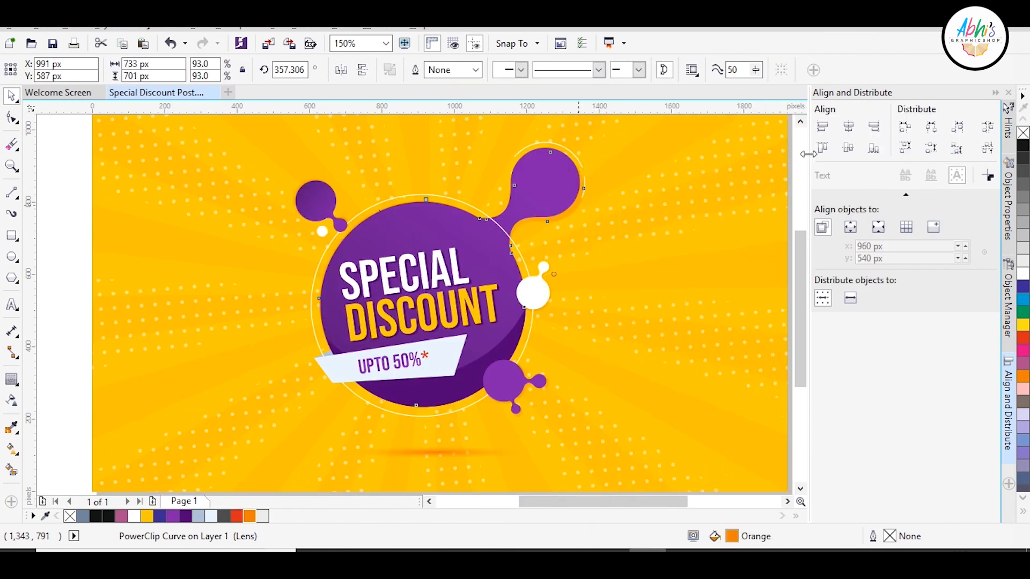
- Select the whole badge artwork with its splashes and texts and enlarge it slightly on the background
click(589, 182)
scroll(589, 183, down, 1)
drag(470, 171, 243, 380)
drag(455, 211, 466, 204)
key(Escape)
- Move the soft orange ground shadow under the badge slightly closer to the page's lower edge
drag(378, 374, 455, 366)
click(432, 358)
click(422, 367)
drag(411, 366, 391, 372)
shift+click(443, 312)
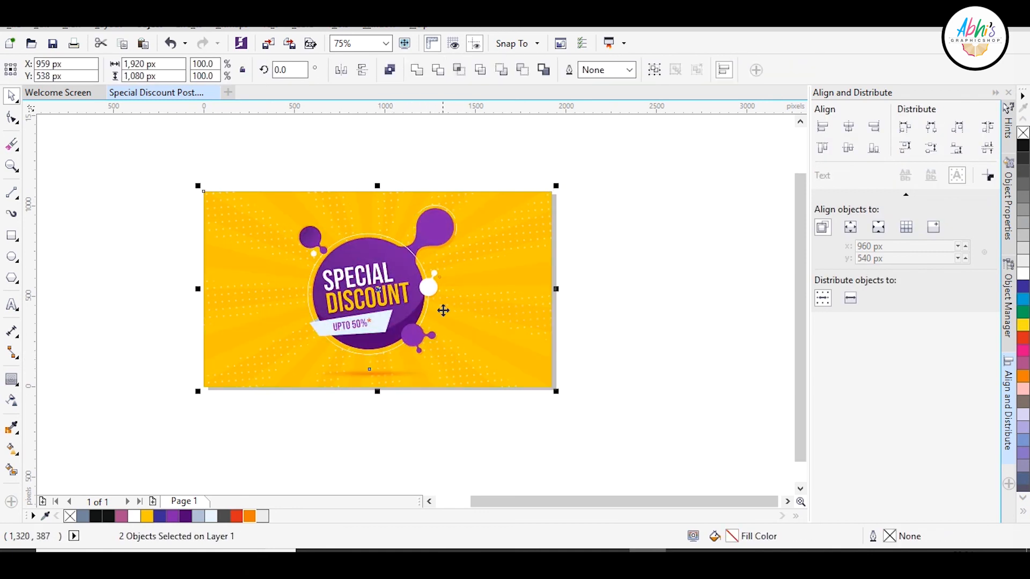
key(Escape)
- Change a copy of the UPTO 50% text to SHOP NOW!, with NOW! on a second line
scroll(432, 257, up, 1)
click(278, 398)
key(shift+F2)
double_click(478, 301)
key(ctrl+a)
text(SHOP NOW!)
key(Left)
key(Left)
key(Left)
key(Left)
key(Return)
- Remove the exclamation mark from the two-line SHOP NOW text
click(11, 95)
double_click(450, 276)
click(440, 338)
key(Delete)
click(12, 96)
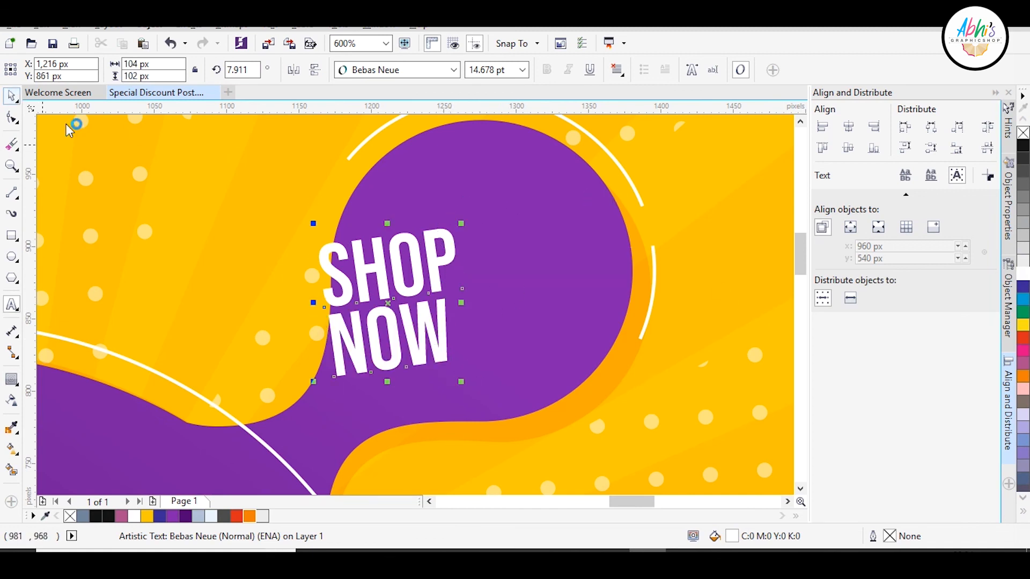
- Set the SHOP NOW text to a font size of 16 pt and place it inside the upper purple circle
double_click(441, 318)
click(311, 320)
click(453, 330)
drag(441, 324, 328, 343)
drag(508, 71, 311, 59)
text(16)
key(Return)
key(ctrl+space)
drag(435, 260, 523, 230)
- Add a separate exclamation mark, enlarge it to about 19 × 123 px and place it beside SHOP NOW
click(12, 305)
click(105, 308)
text(!)
click(11, 96)
drag(131, 215, 589, 167)
drag(516, 278, 499, 282)
drag(568, 261, 535, 251)
- Give the exclamation mark a dark purple shadow copy behind it and fill the front one deep yellow
click(249, 515)
key(ctrl+Page_Down)
click(185, 515)
scroll(594, 245, up, 1)
click(490, 252)
click(146, 516)
- Add the text "*Terms & Condition here" followed by dots near the page's lower-left corner
scroll(402, 311, down, 2)
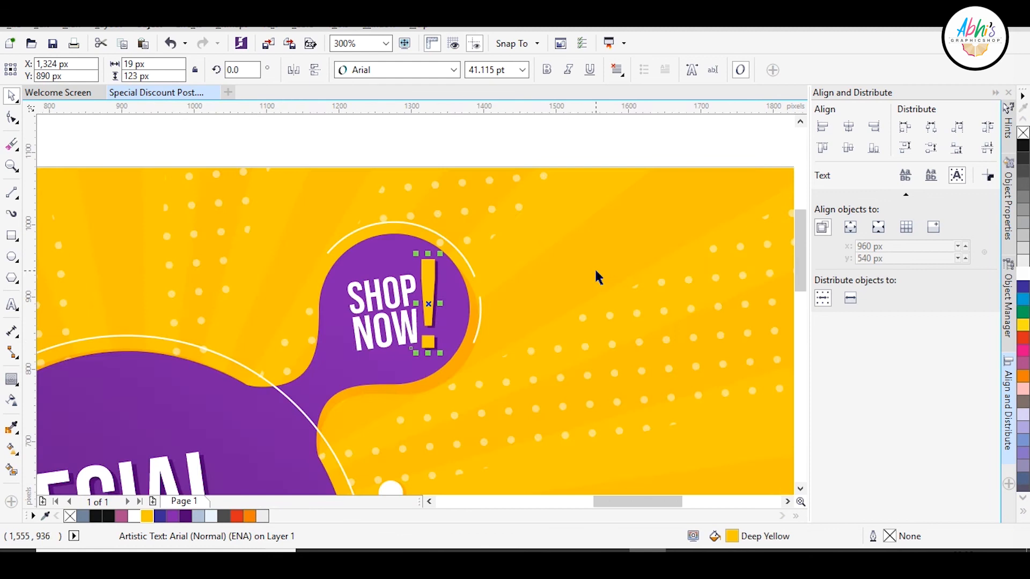
click(595, 275)
scroll(510, 271, down, 2)
scroll(386, 364, up, 1)
scroll(343, 365, down, 1)
scroll(358, 357, up, 1)
click(378, 330)
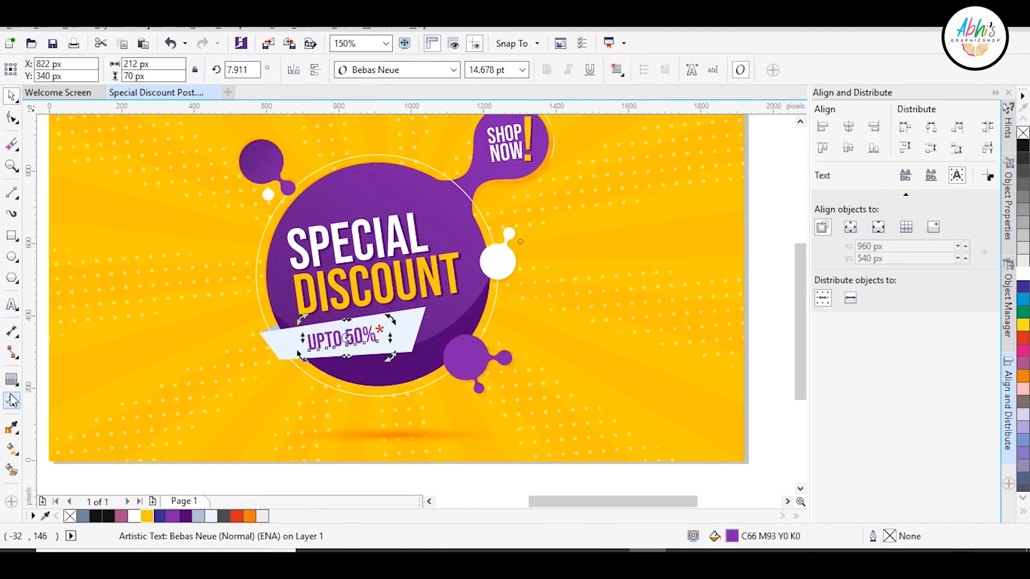
key(F8)
click(70, 434)
text(*Te)
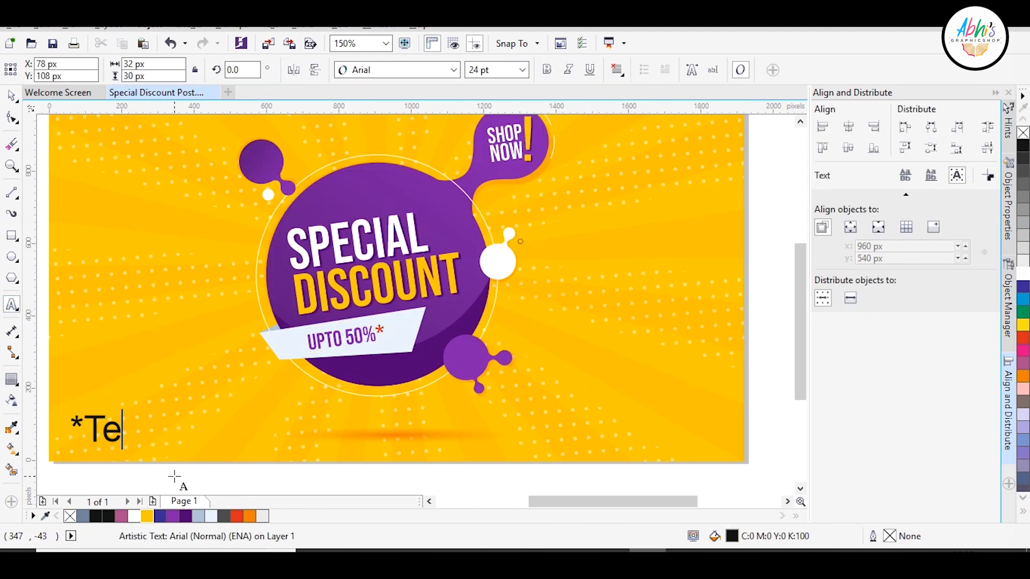
text(rms & Condition )
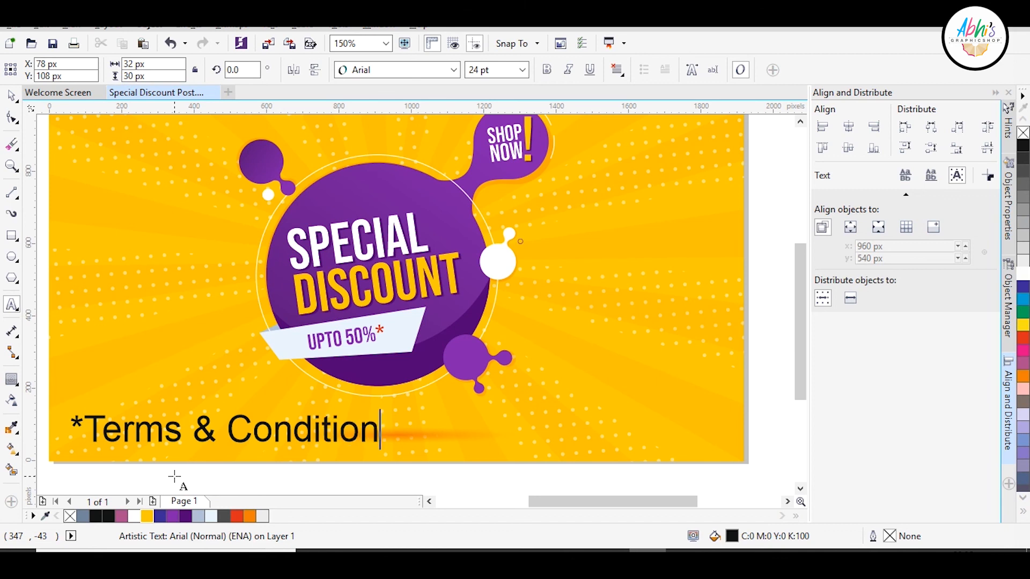
text(here)
- Shrink the terms and conditions line to a small footnote and place it in the page's lower-left corner
click(11, 95)
drag(575, 410, 252, 422)
drag(150, 424, 139, 448)
click(326, 474)
- Preview the finished discount post full screen and check the overall layout
scroll(325, 474, down, 1)
click(11, 166)
drag(183, 270, 536, 465)
key(F9)
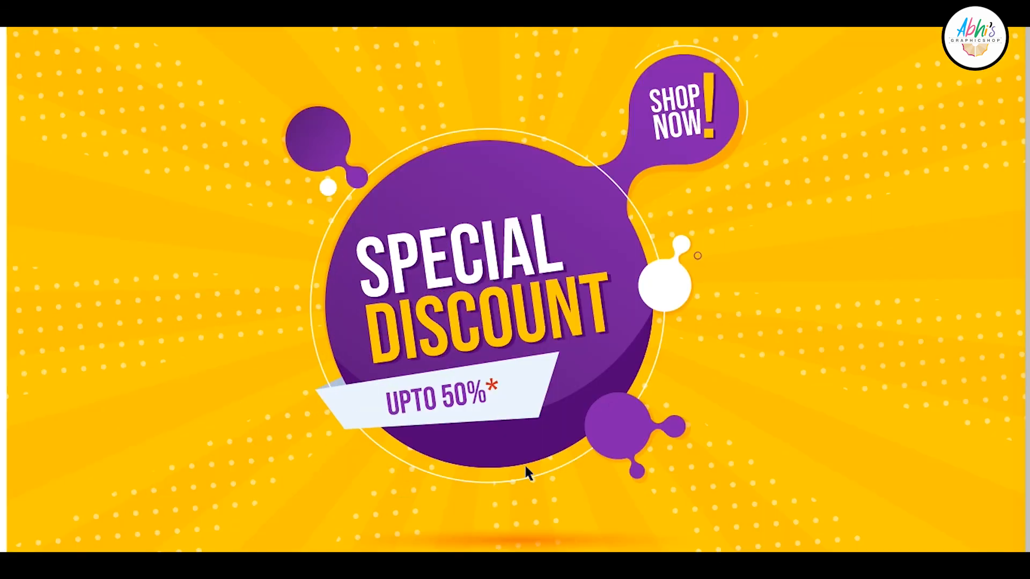
click(525, 466)
scroll(119, 327, down, 1)
drag(102, 226, 384, 375)
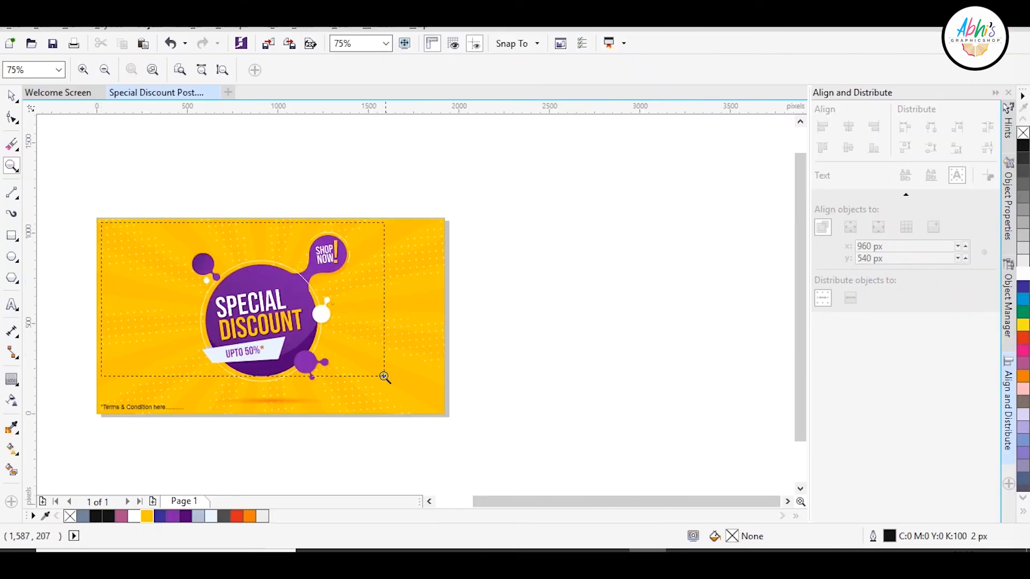